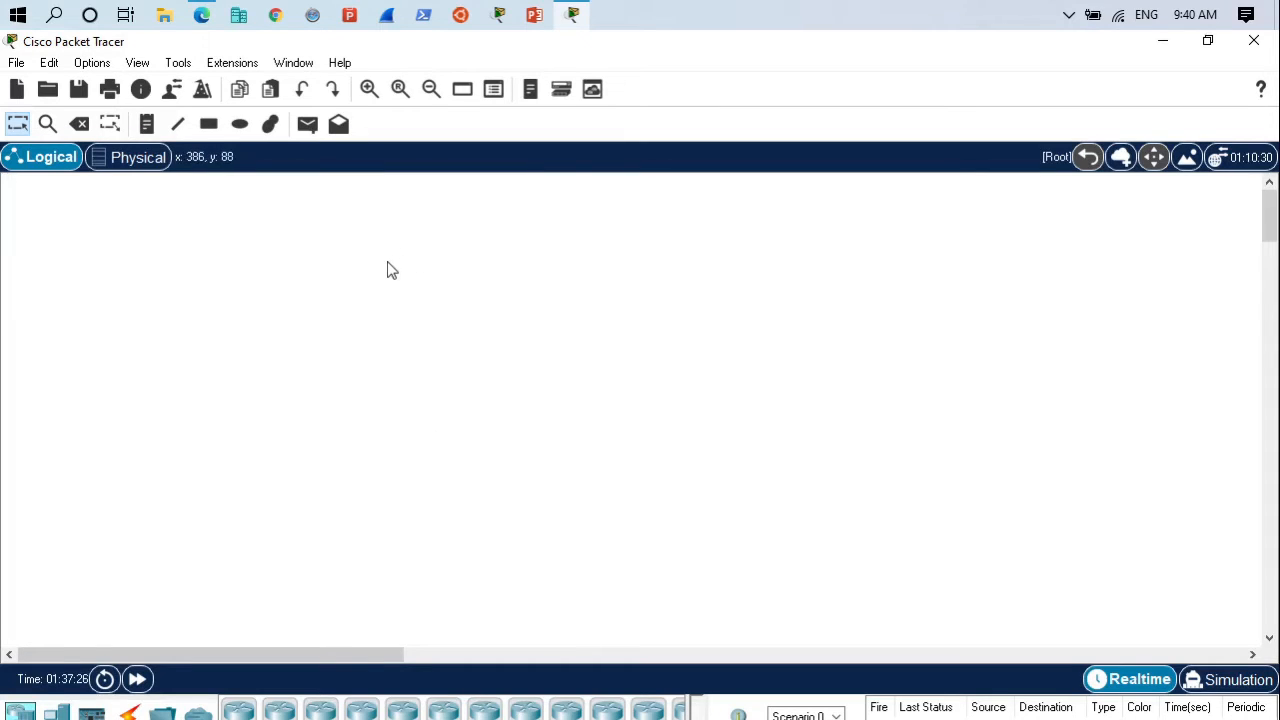
pyautogui.click(201, 14)
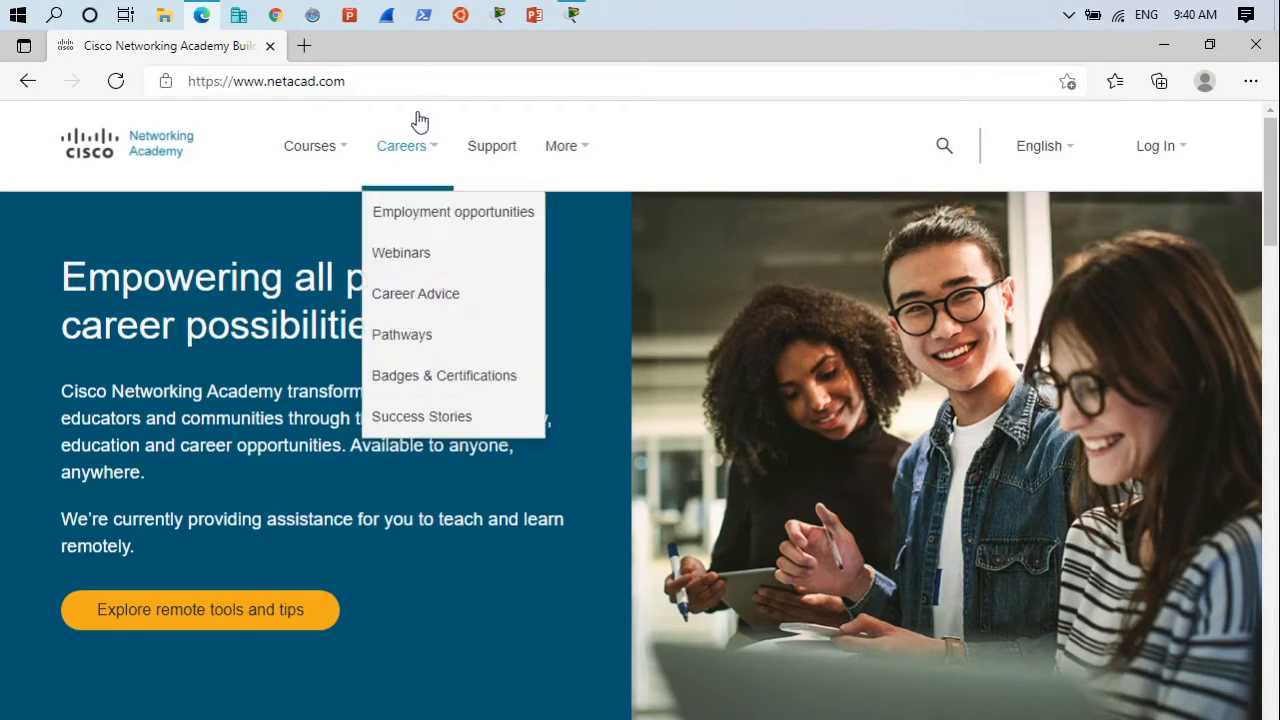
pyautogui.moveTo(408, 82); pyautogui.dragTo(166, 74)
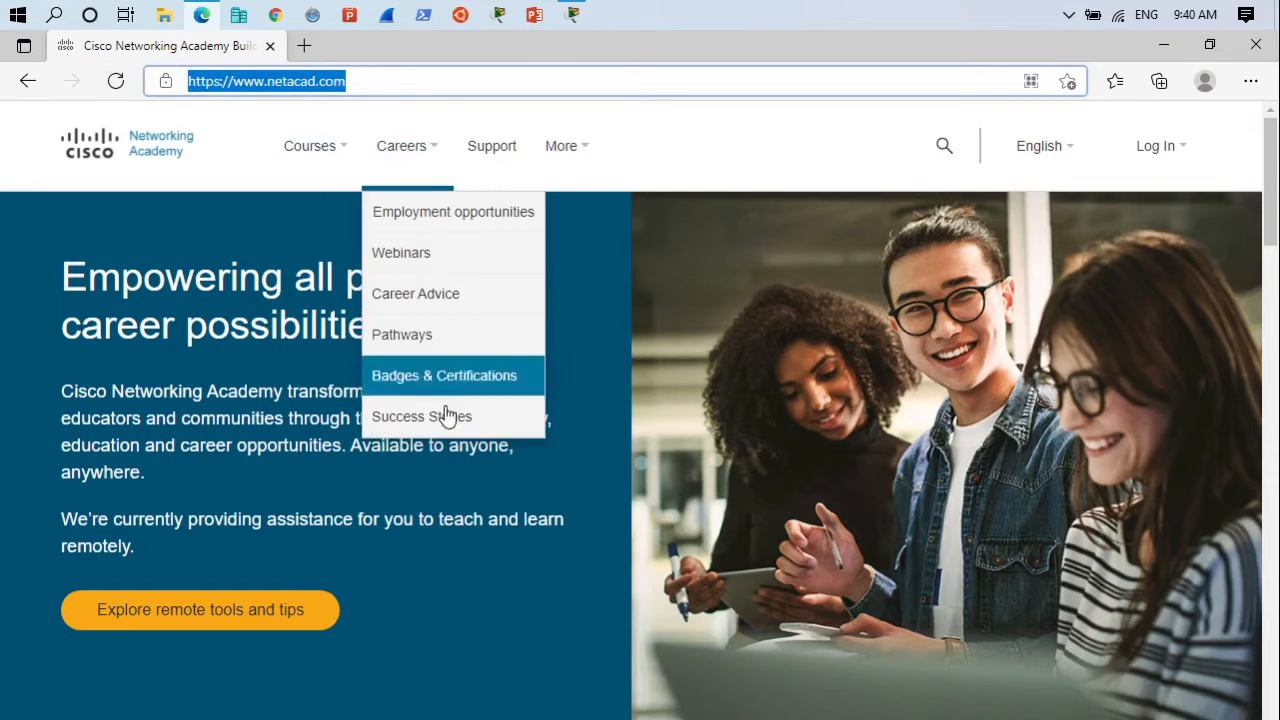
pyautogui.scroll(-5, 528, 590)
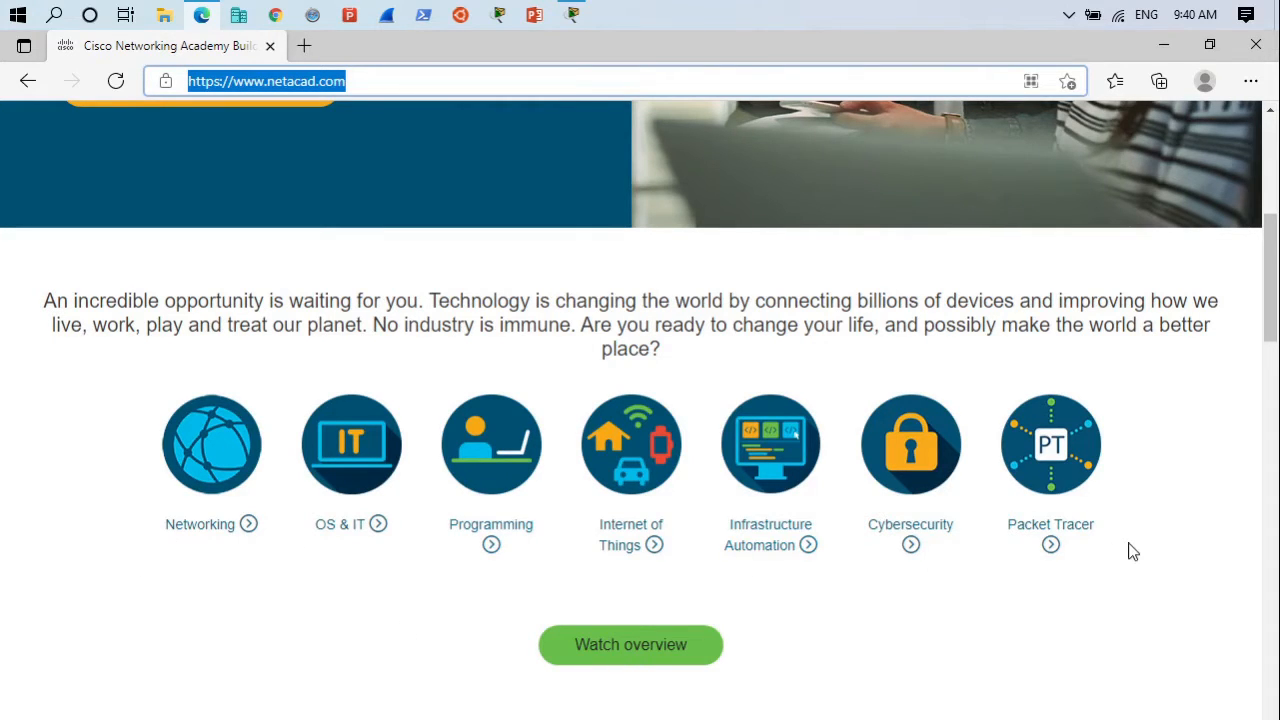
pyautogui.scroll(5, 1130, 551)
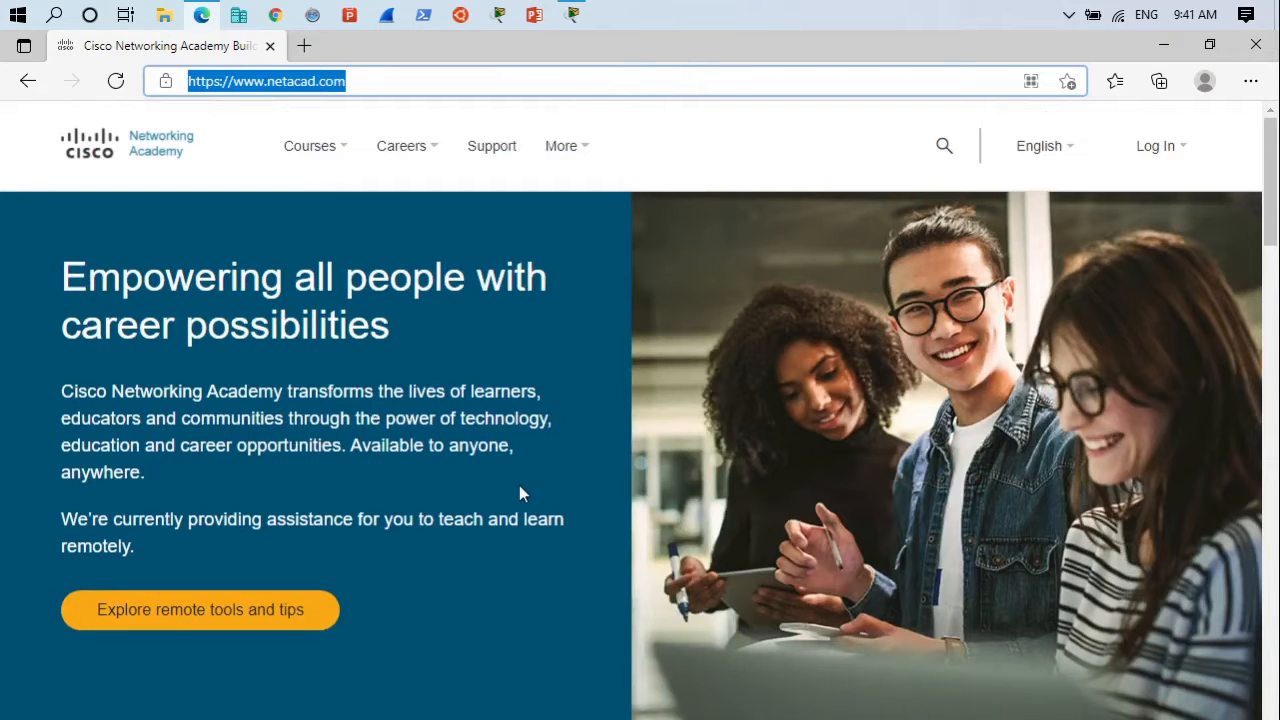
pyautogui.click(572, 14)
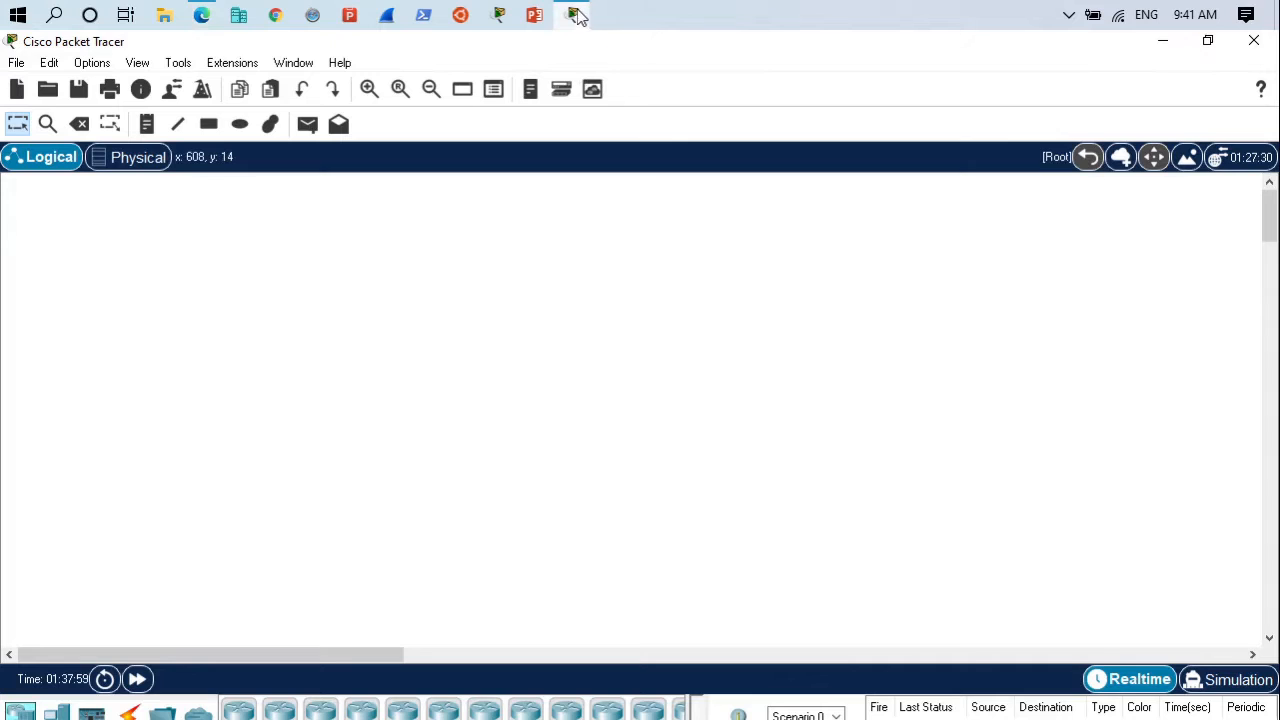
pyautogui.click(575, 15)
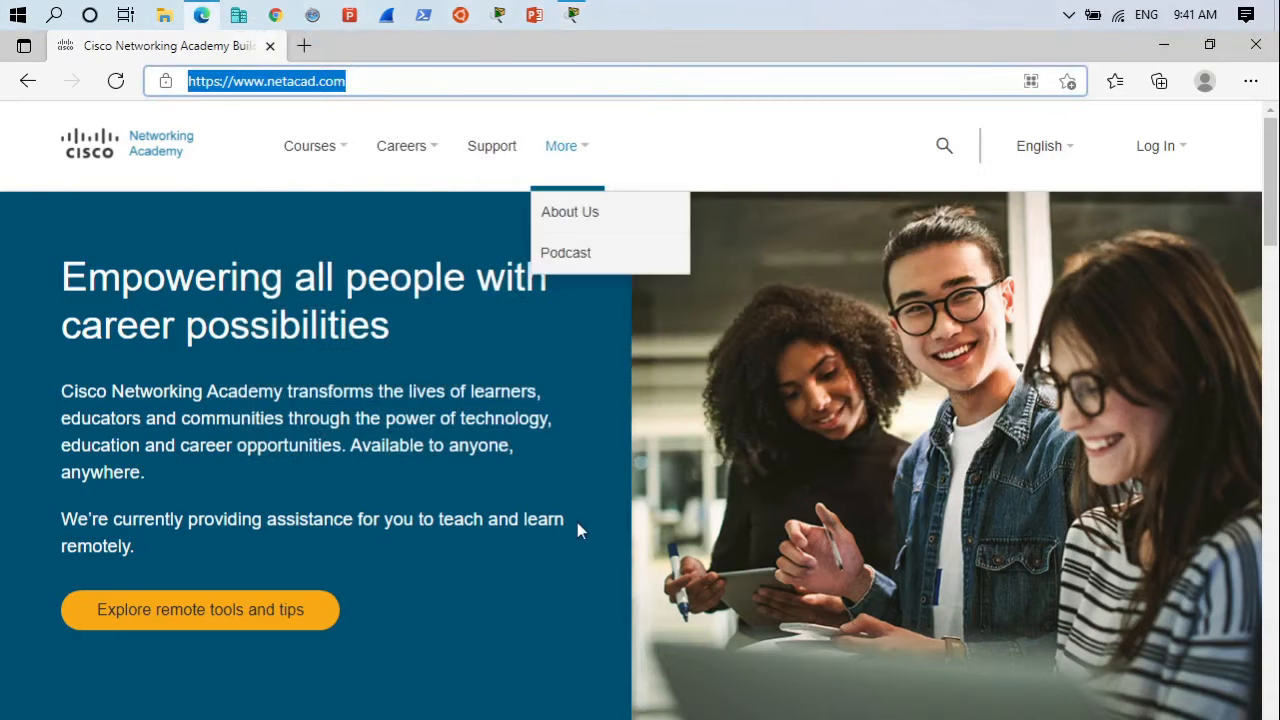
pyautogui.scroll(-4, 577, 525)
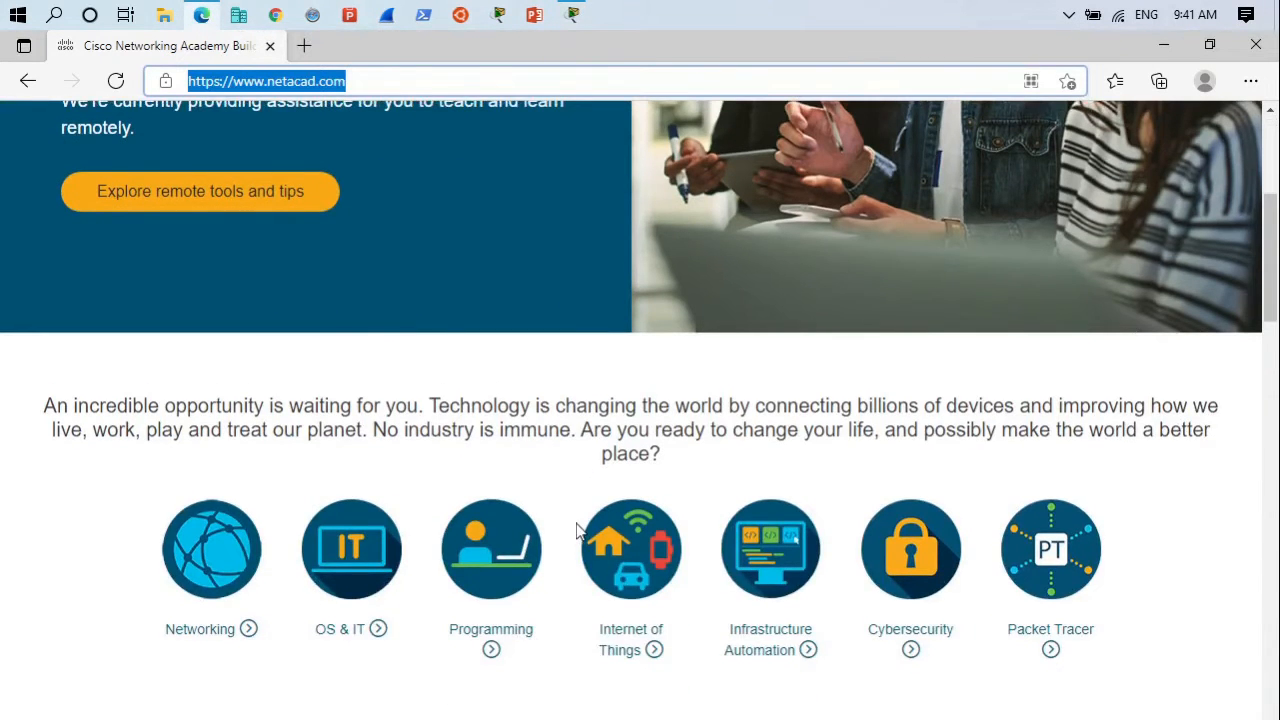
pyautogui.scroll(4, 576, 530)
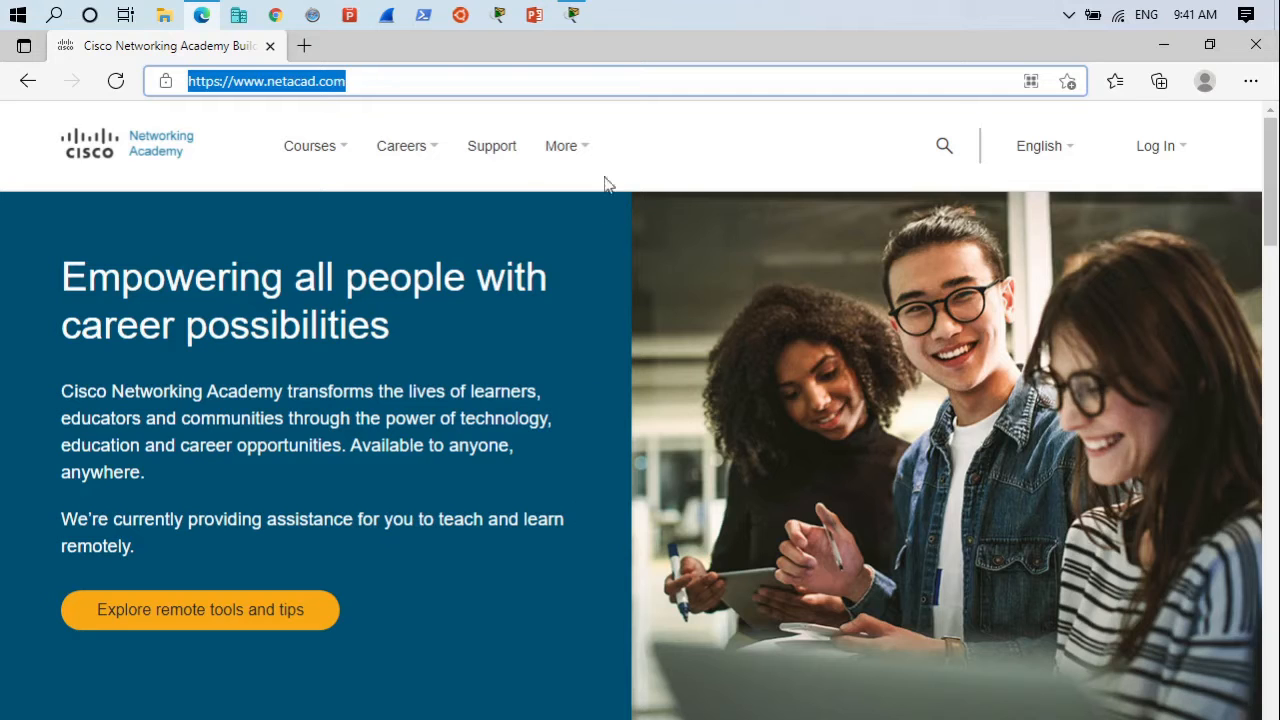
pyautogui.click(573, 14)
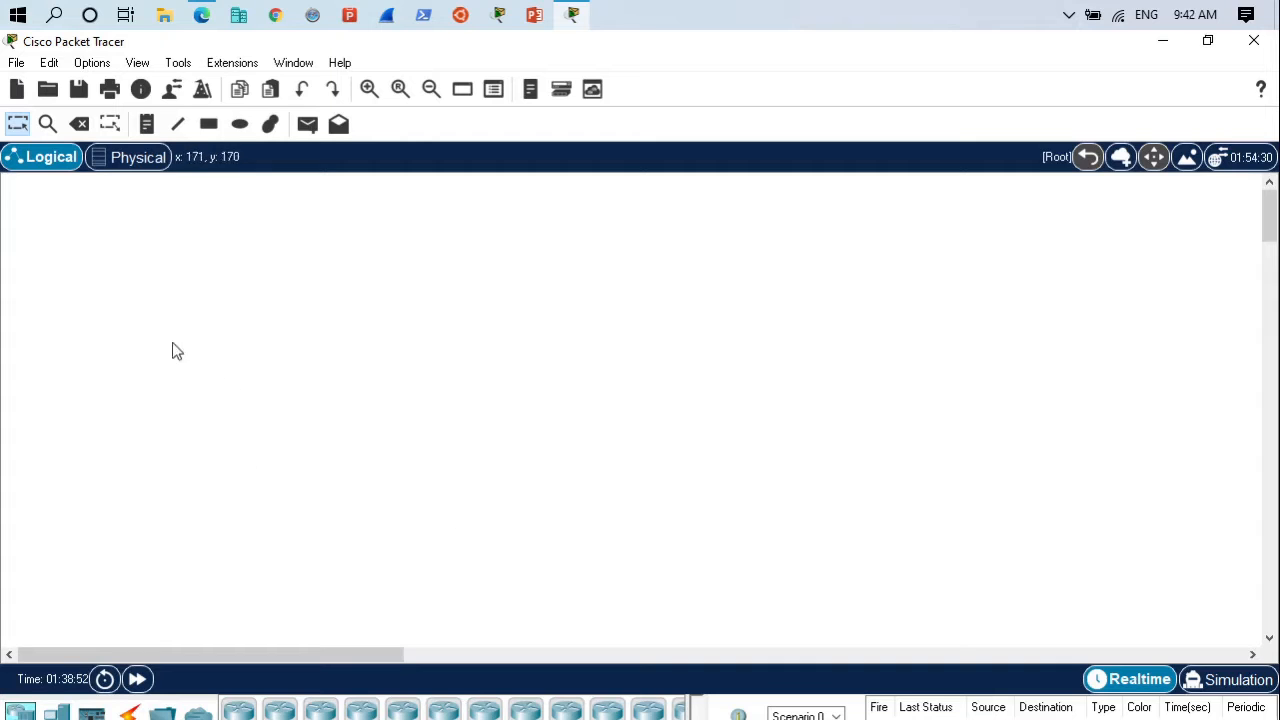
pyautogui.click(203, 15)
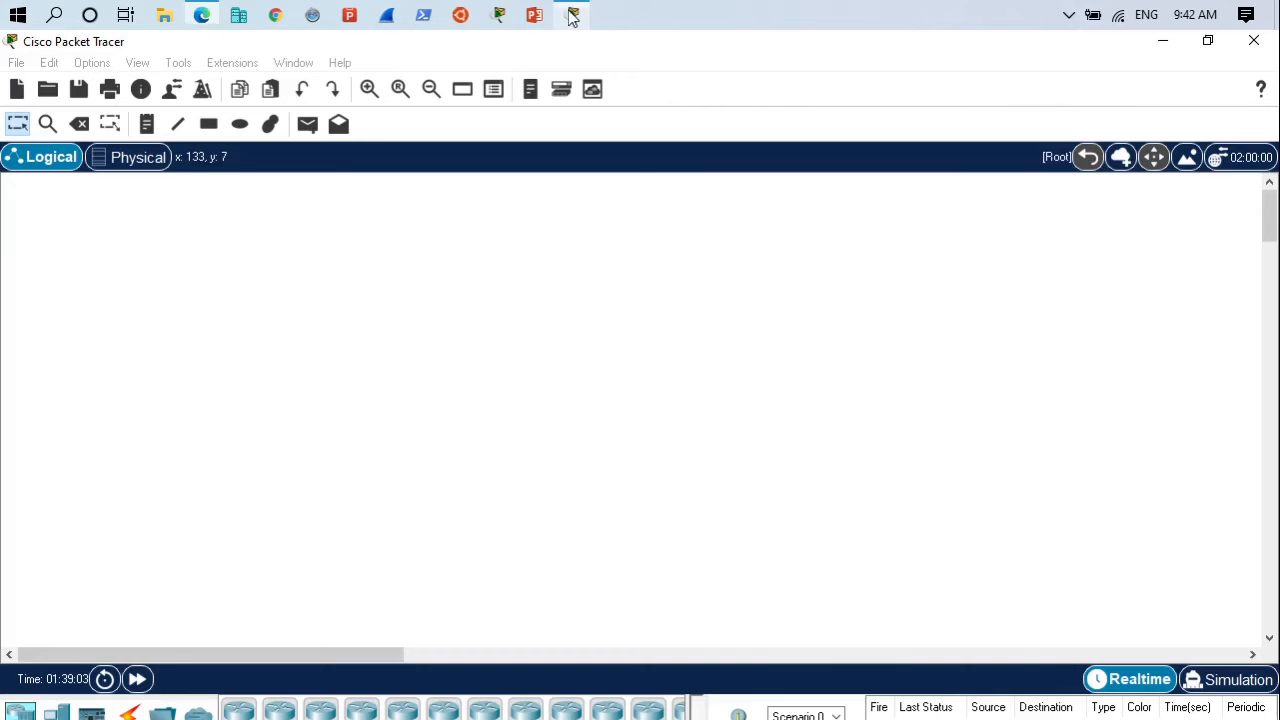
pyautogui.click(572, 15)
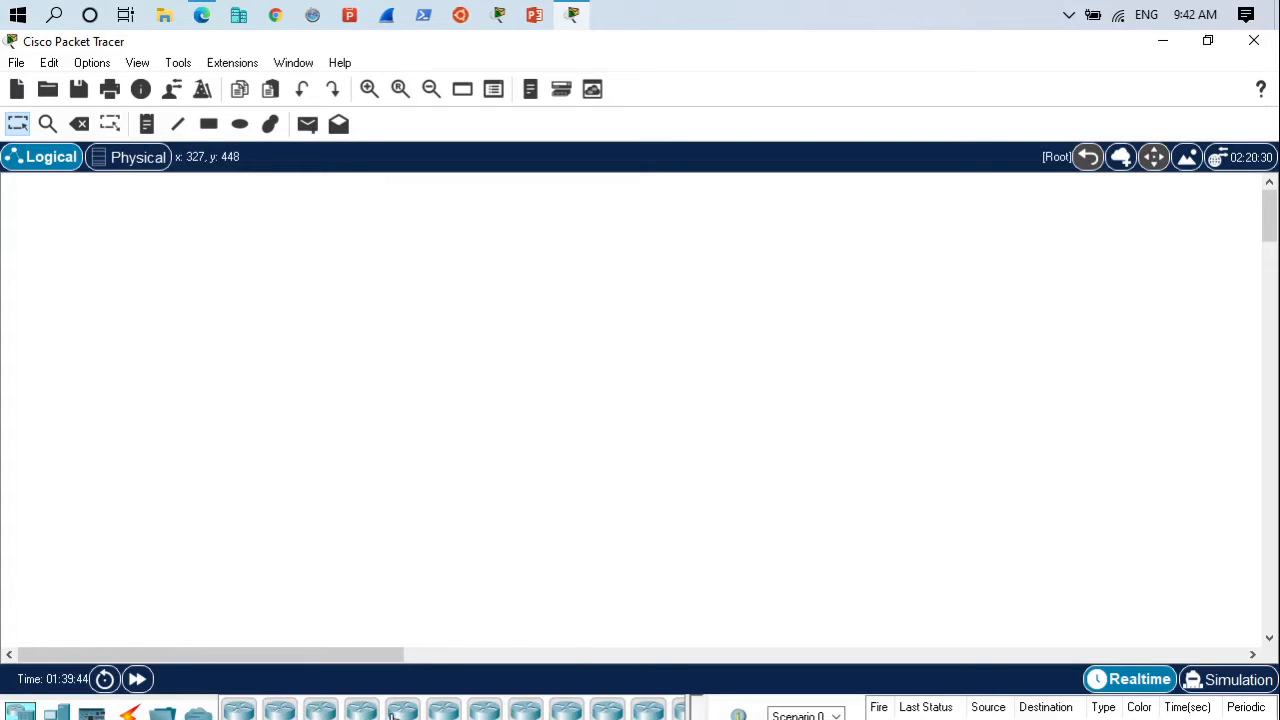
# - Look through the device categories for end devices, components, connections and network devices
pyautogui.click(56, 713)
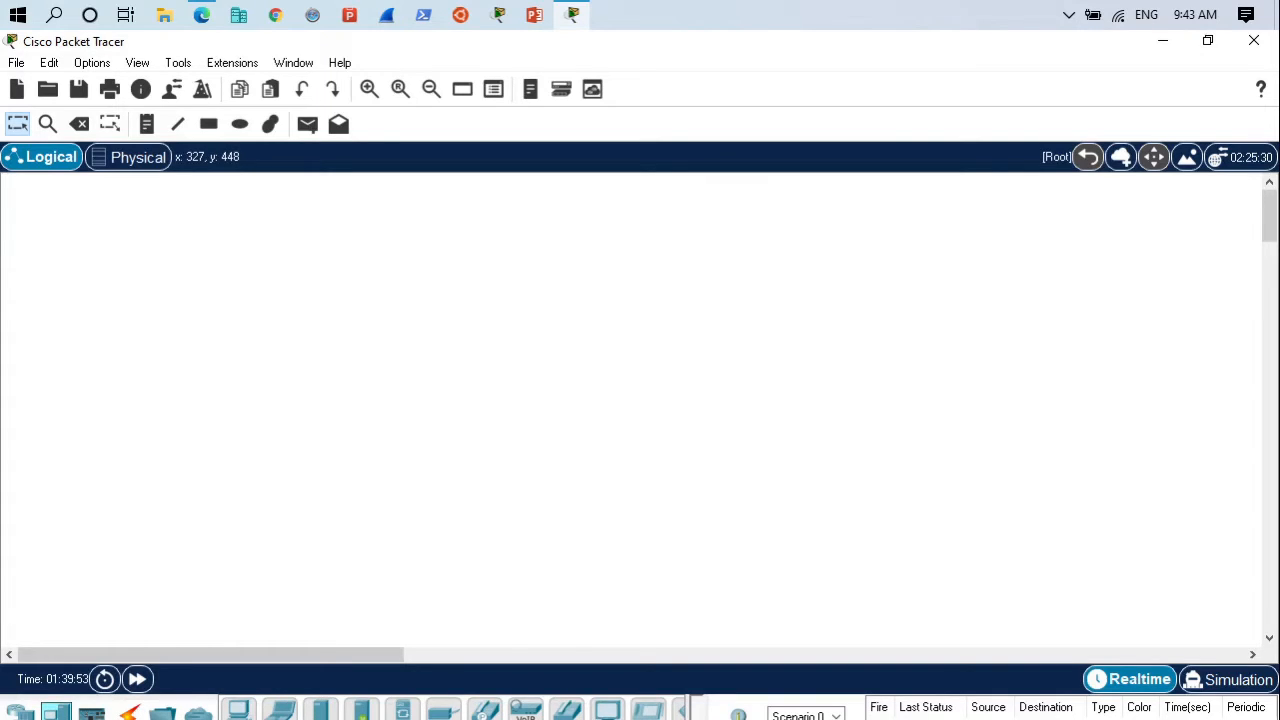
pyautogui.click(91, 714)
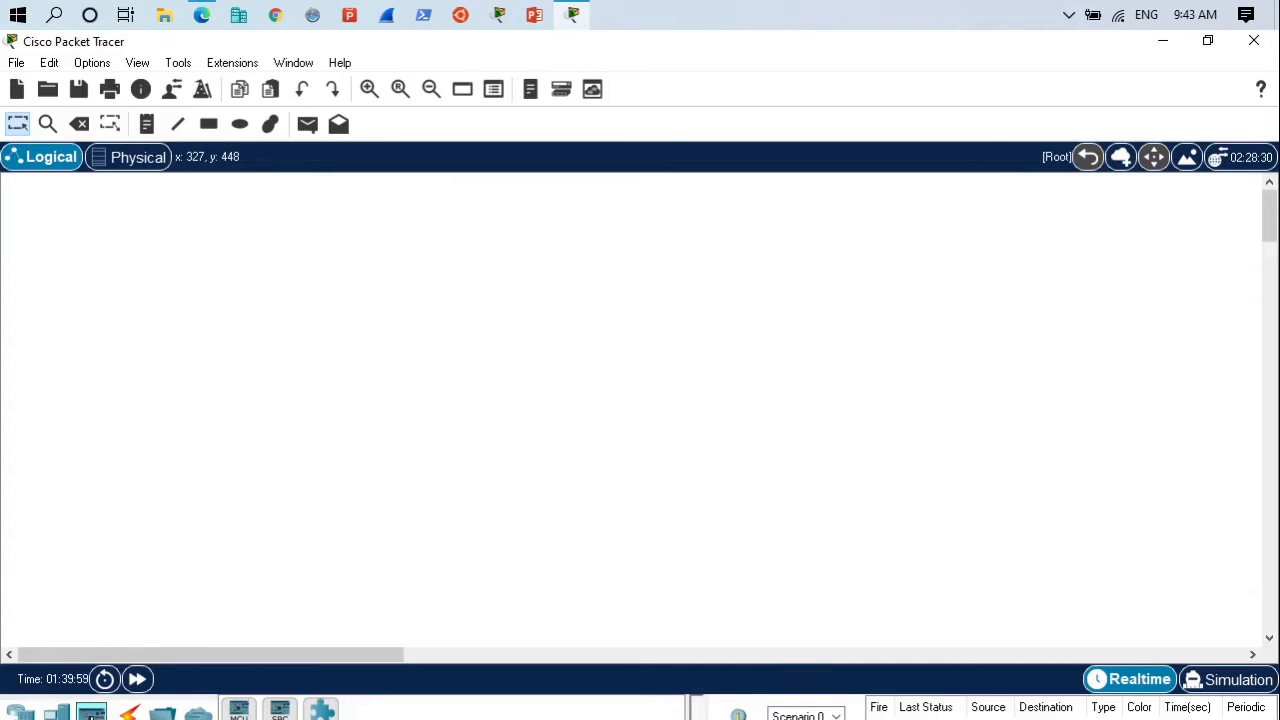
pyautogui.click(126, 713)
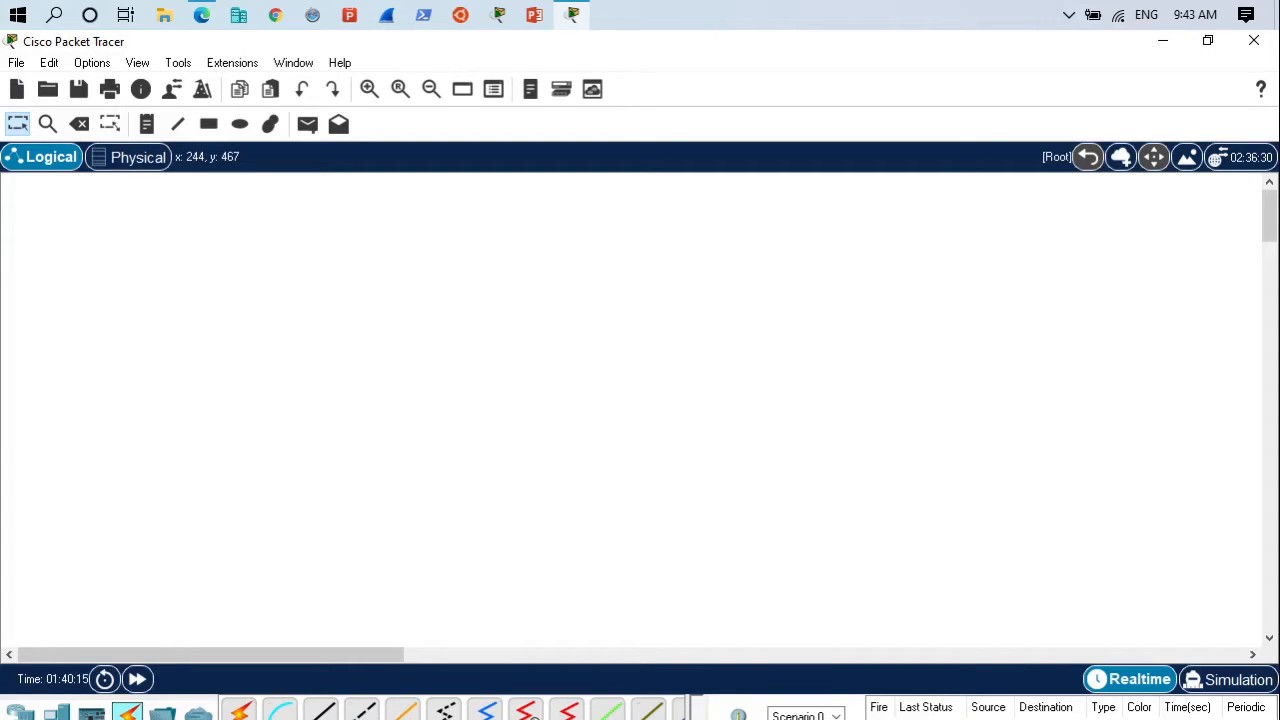
pyautogui.click(20, 712)
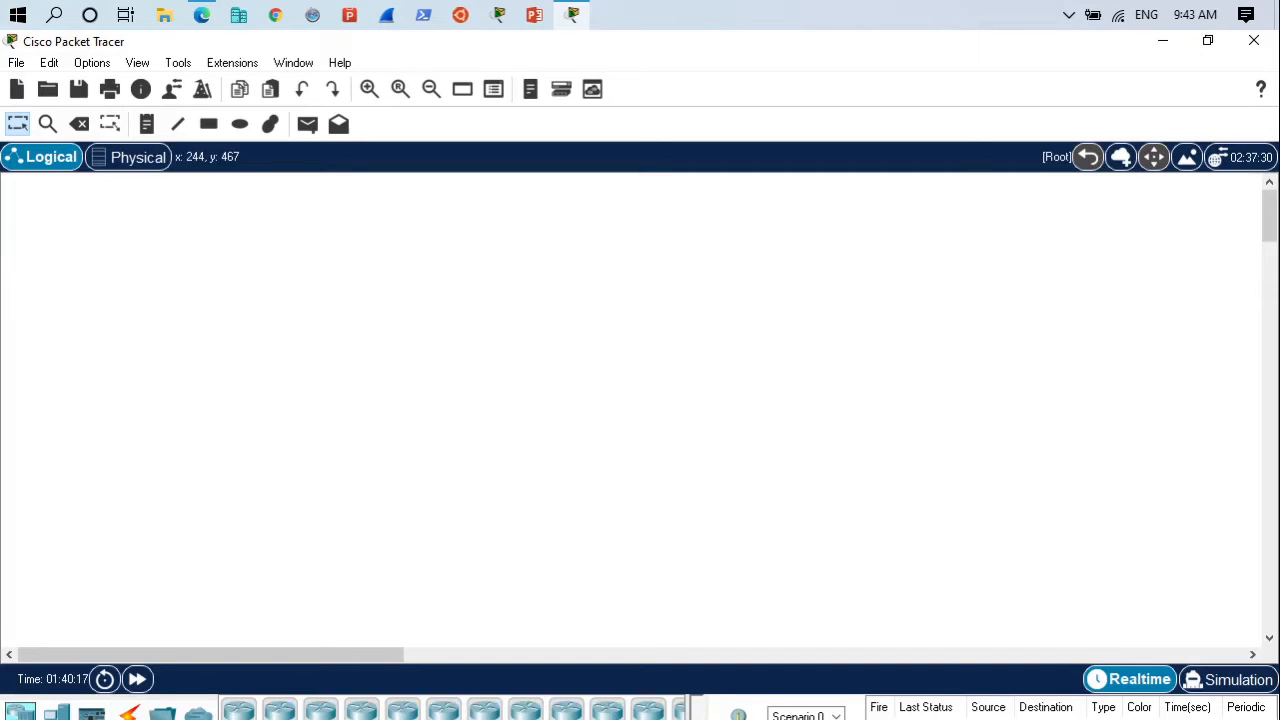
# - Place a 3560-24PS multilayer switch in the upper-left part of the workspace and close its configuration window
pyautogui.click(56, 719)
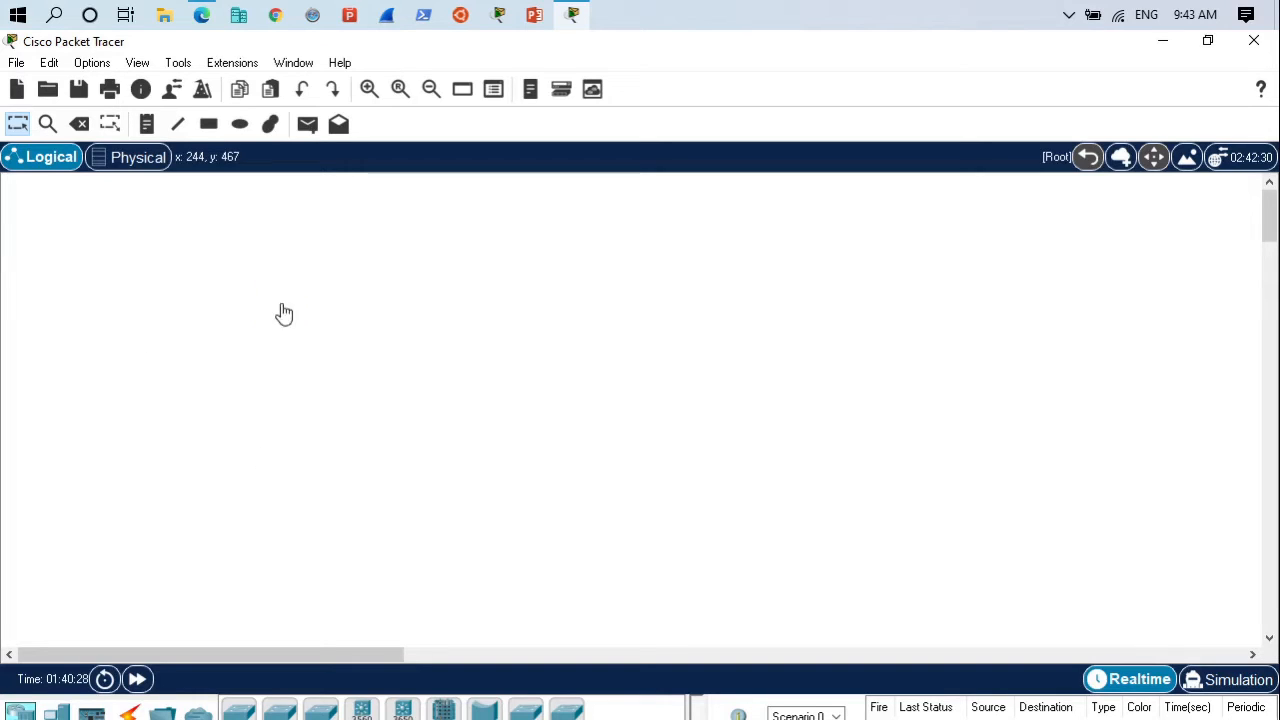
pyautogui.click(273, 364)
pyautogui.click(300, 289)
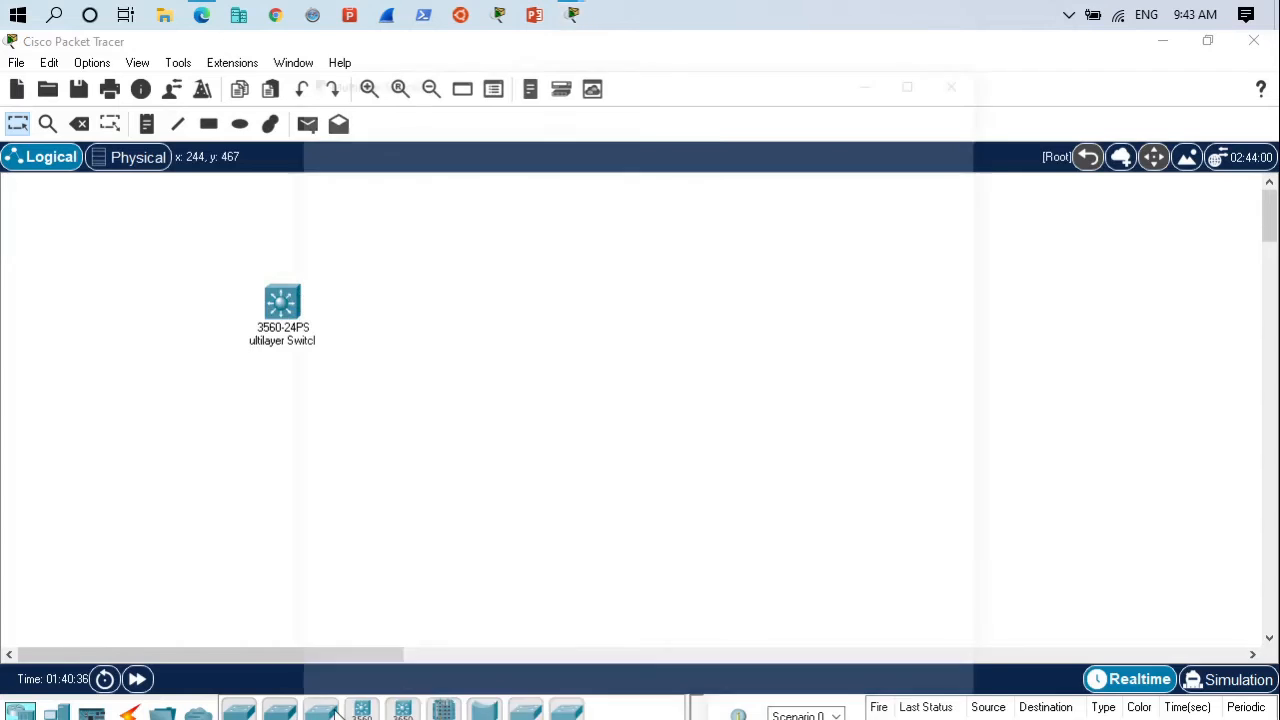
pyautogui.click(286, 292)
pyautogui.click(963, 75)
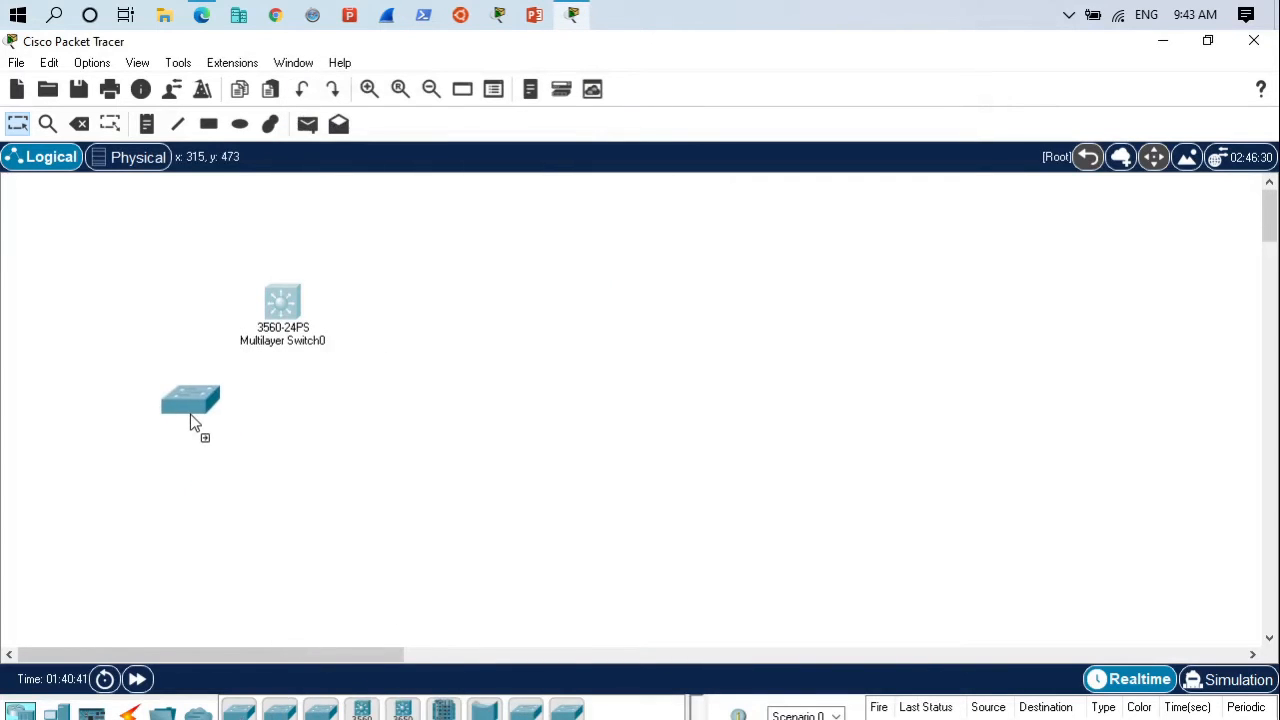
# - Add two 2960-24TT switches in a lower row and a second 3560-24PS multilayer switch level with the first
pyautogui.click(187, 416)
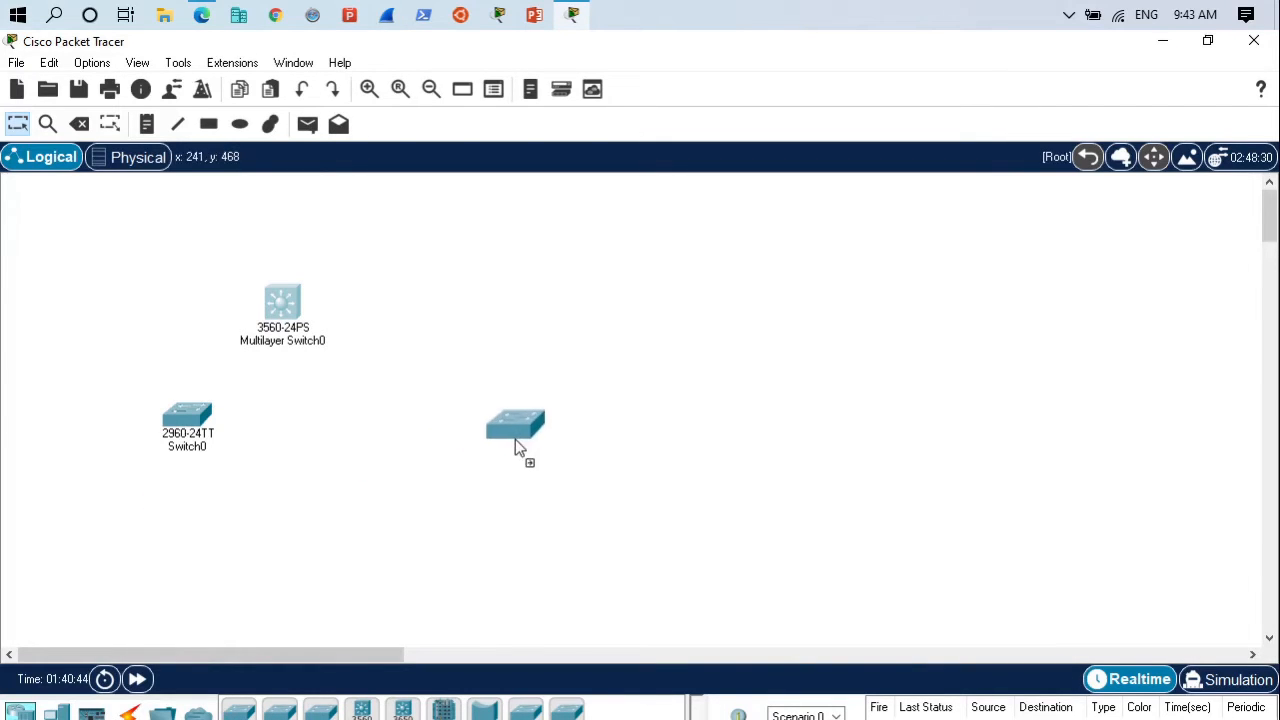
pyautogui.click(515, 439)
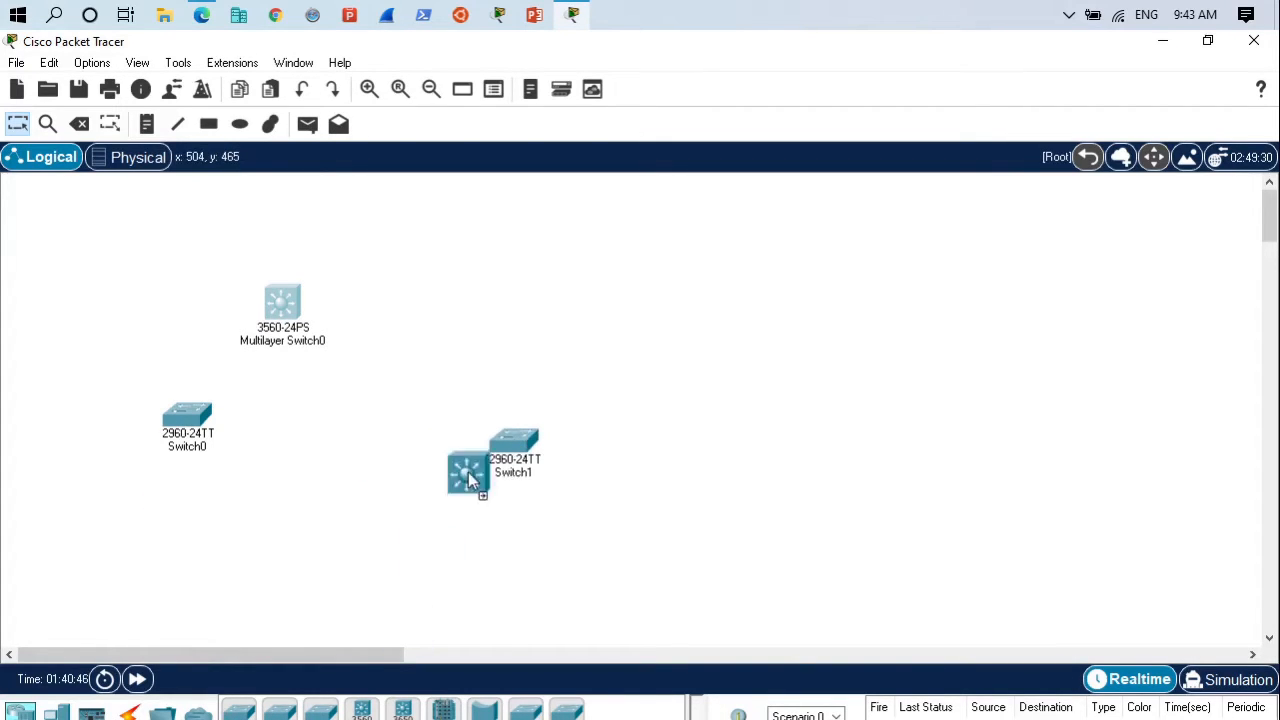
pyautogui.click(511, 304)
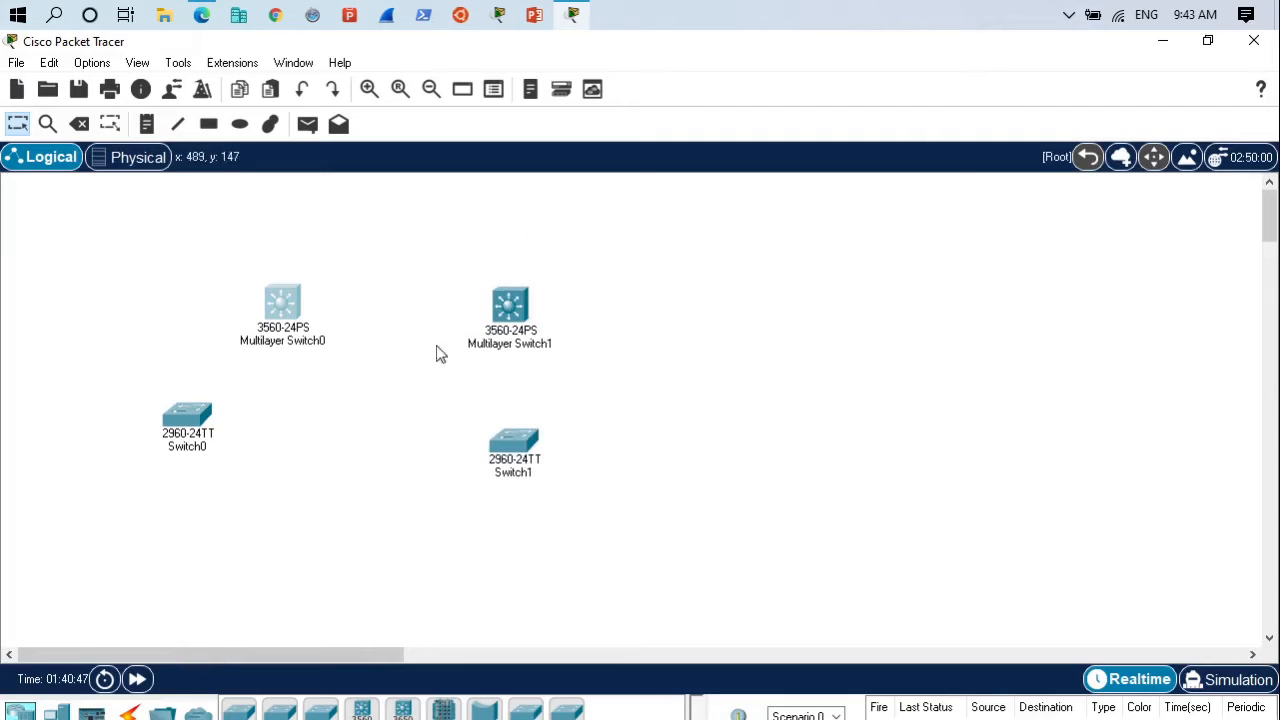
# - Place a 2901 router above and between the two multilayer switches
pyautogui.click(35, 714)
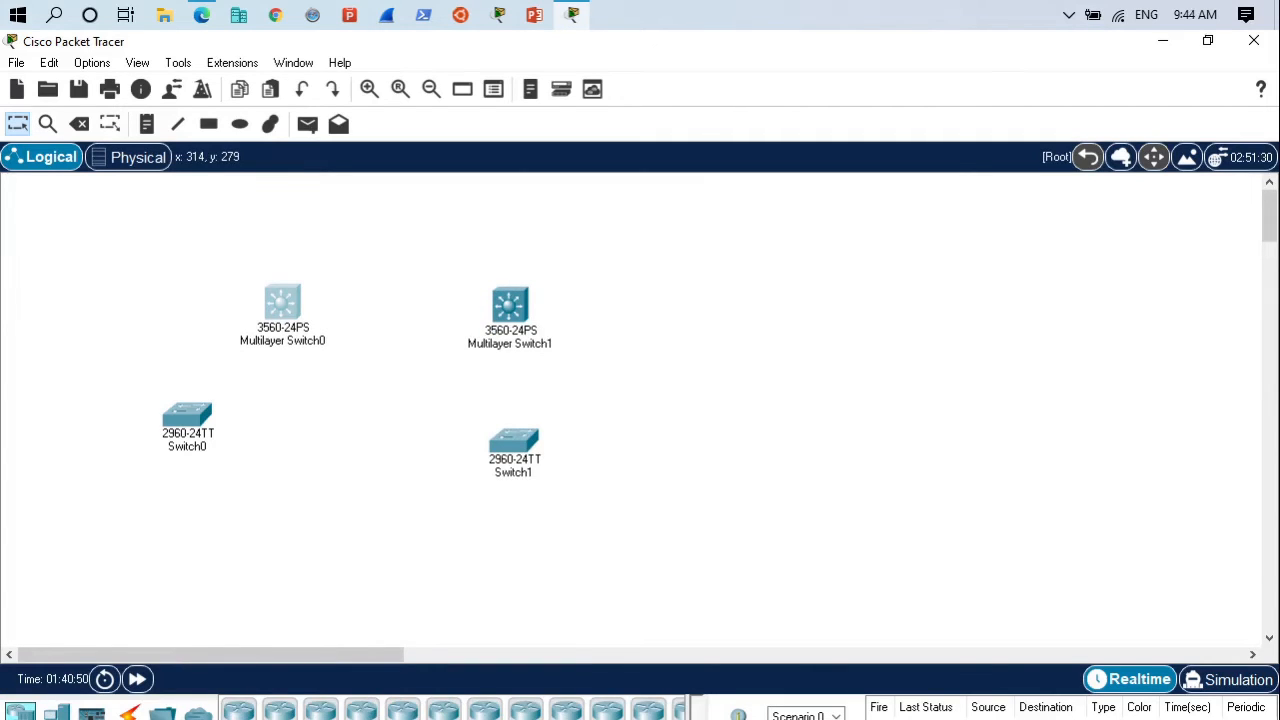
pyautogui.click(358, 712)
pyautogui.click(404, 229)
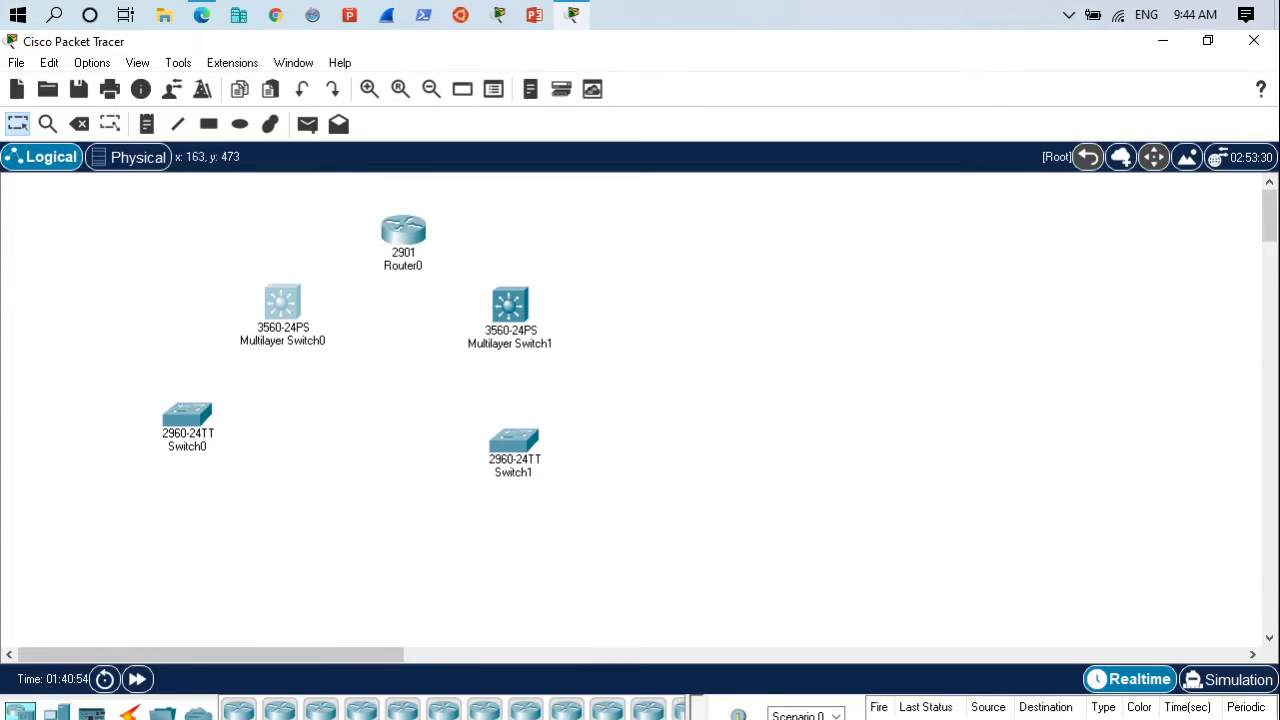
# - Add two PCs below Switch0 and two laptops, one beside Switch1 and one below it
pyautogui.click(56, 714)
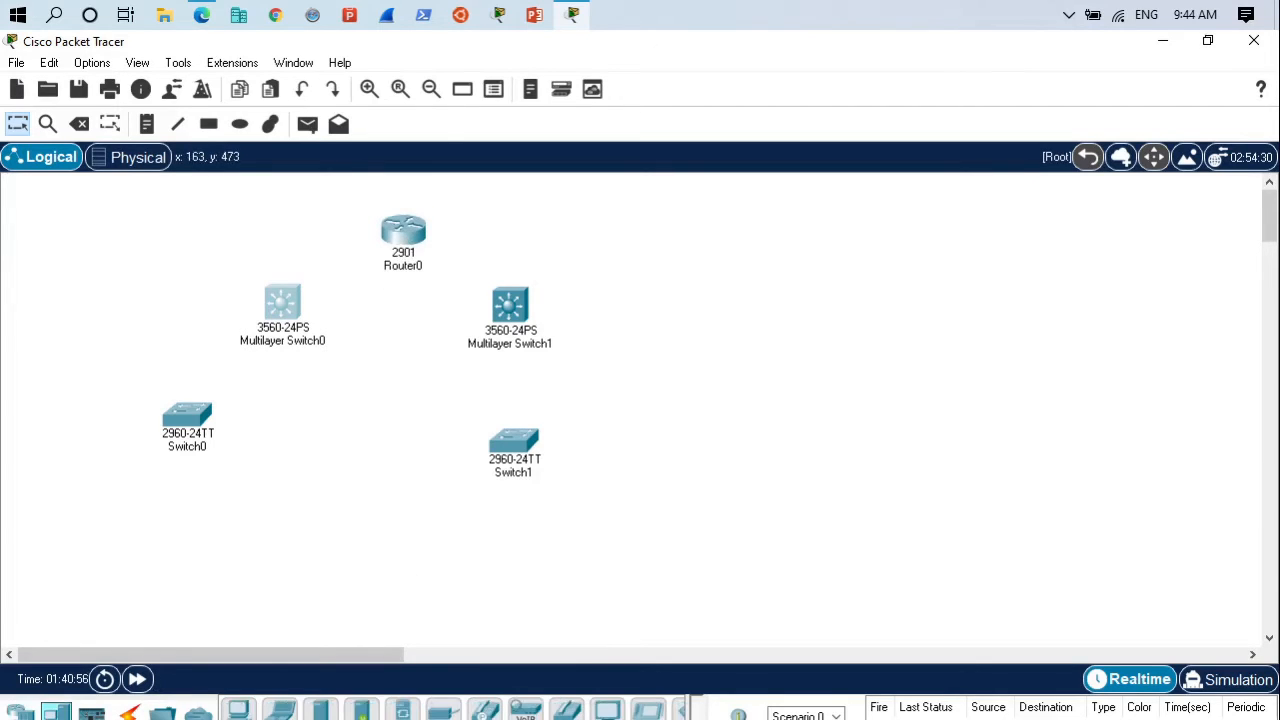
pyautogui.click(244, 711)
pyautogui.click(47, 495)
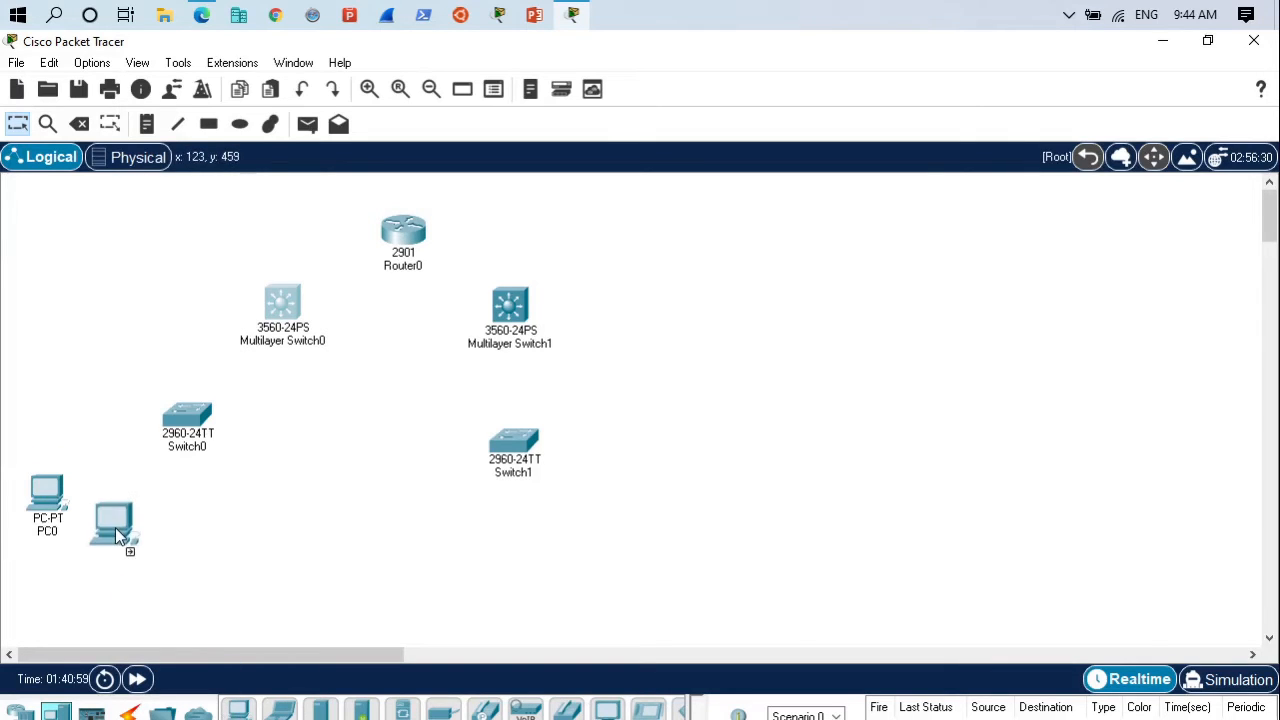
pyautogui.click(128, 566)
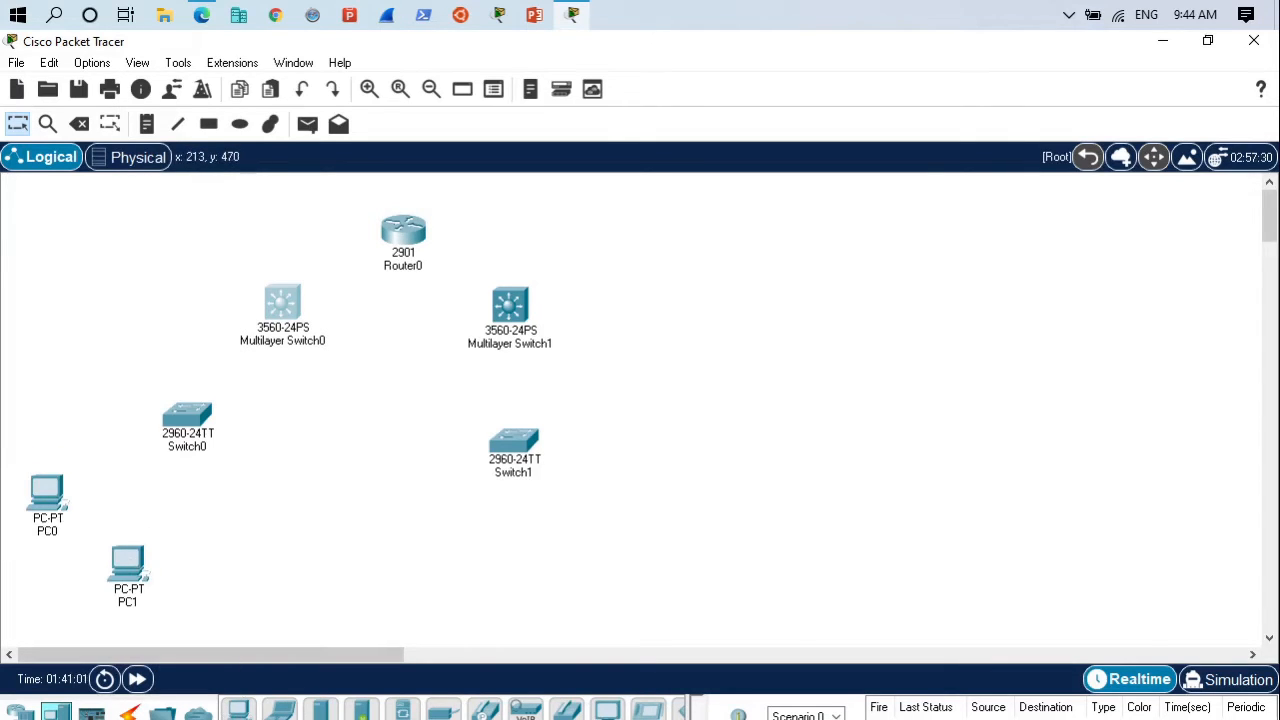
pyautogui.click(638, 450)
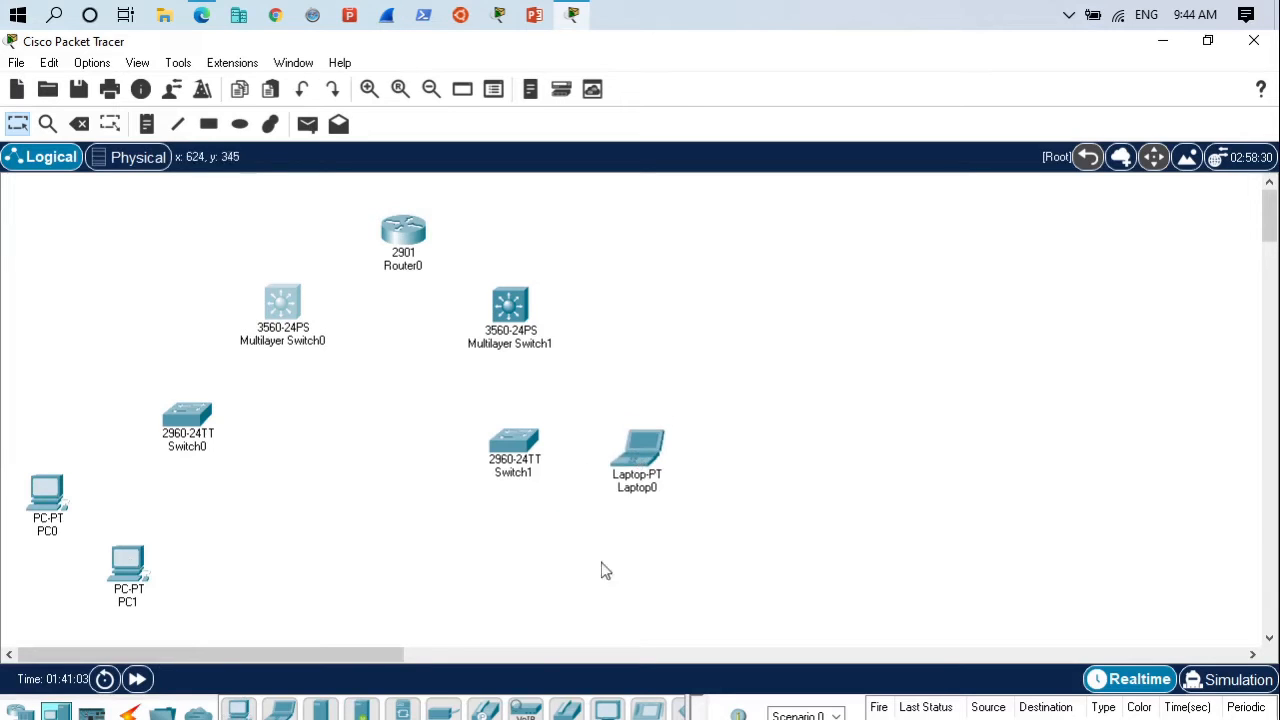
pyautogui.click(559, 578)
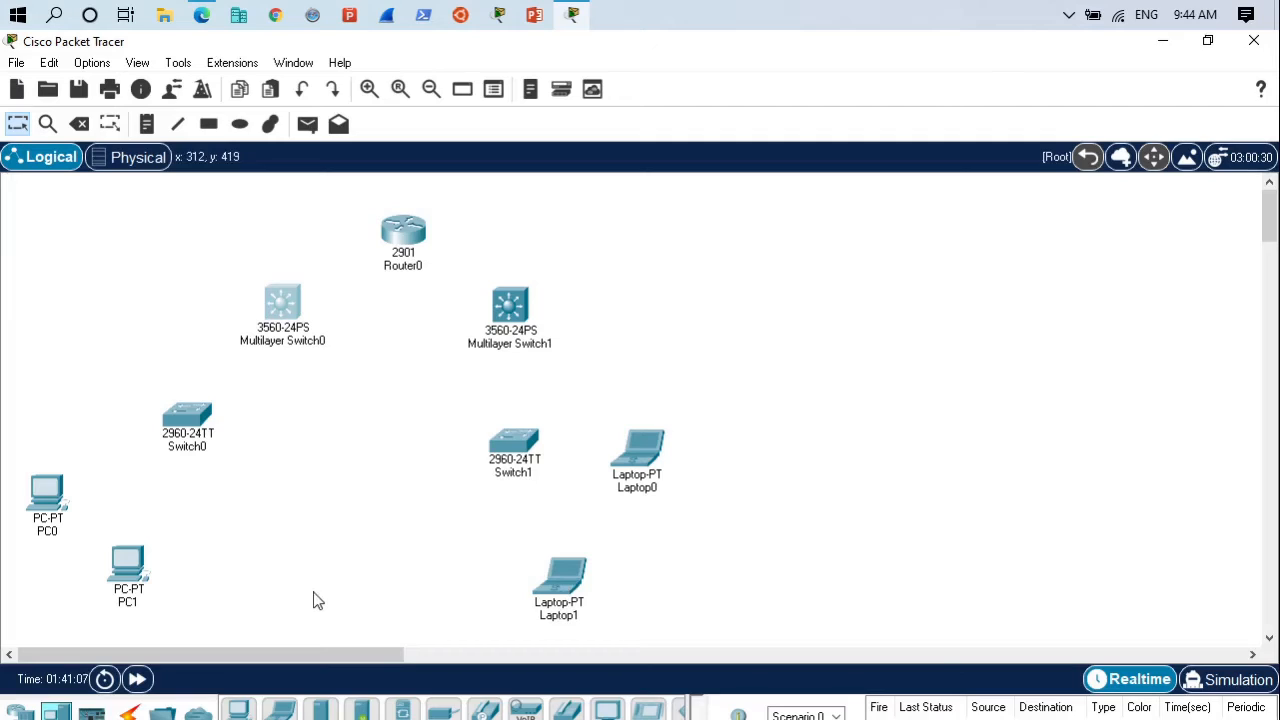
# - Connect PC0's FastEthernet0 port to FastEthernet0/6 on Switch0 with a copper straight-through cable
pyautogui.click(130, 713)
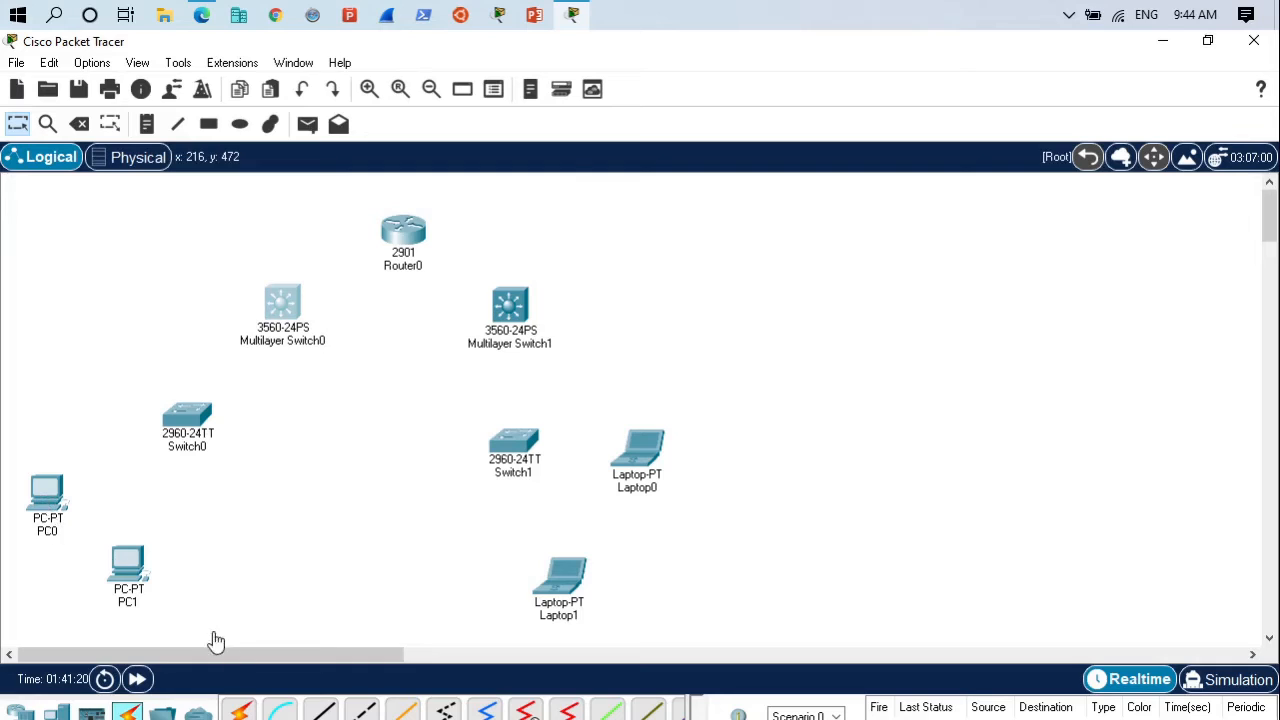
pyautogui.click(325, 714)
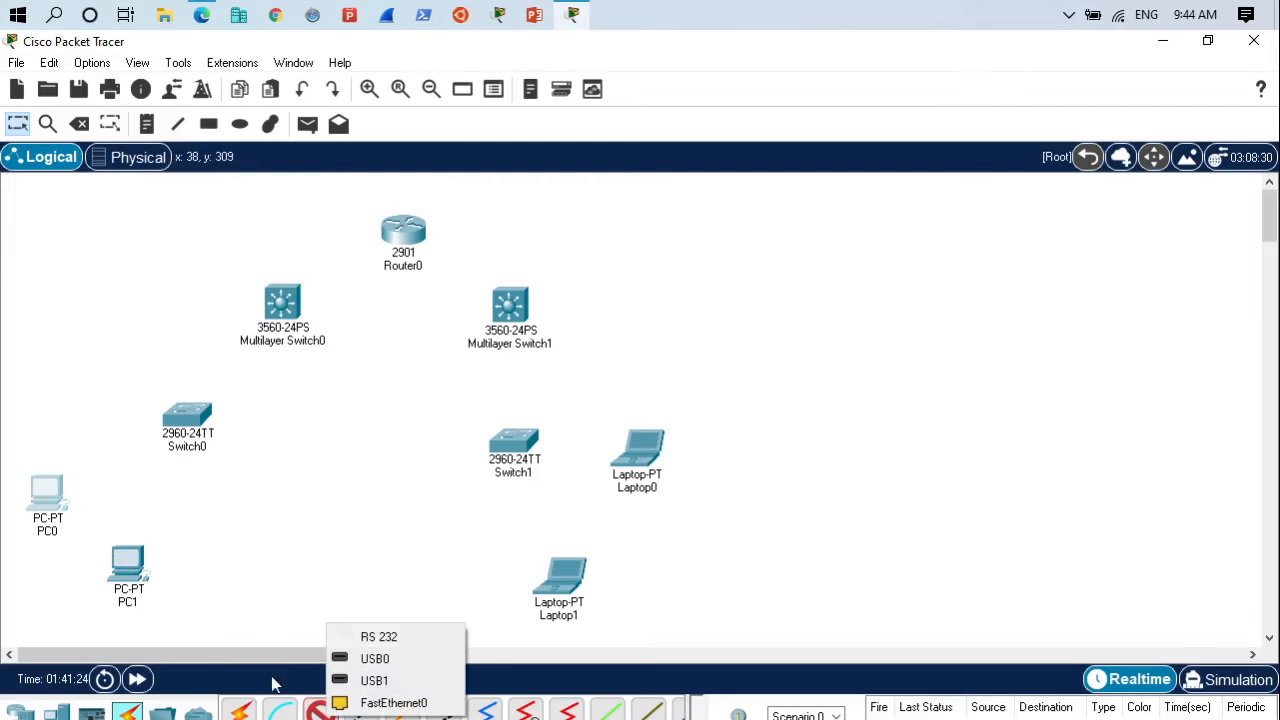
pyautogui.click(57, 489)
pyautogui.click(108, 569)
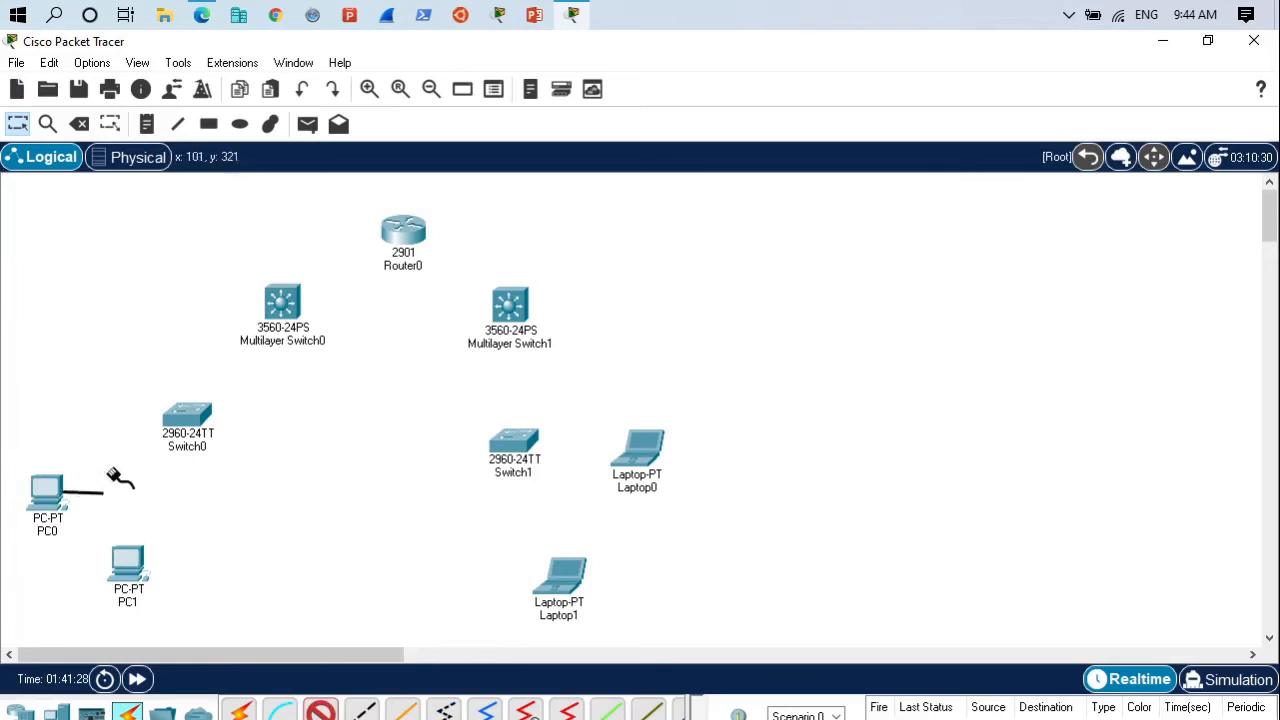
pyautogui.click(185, 418)
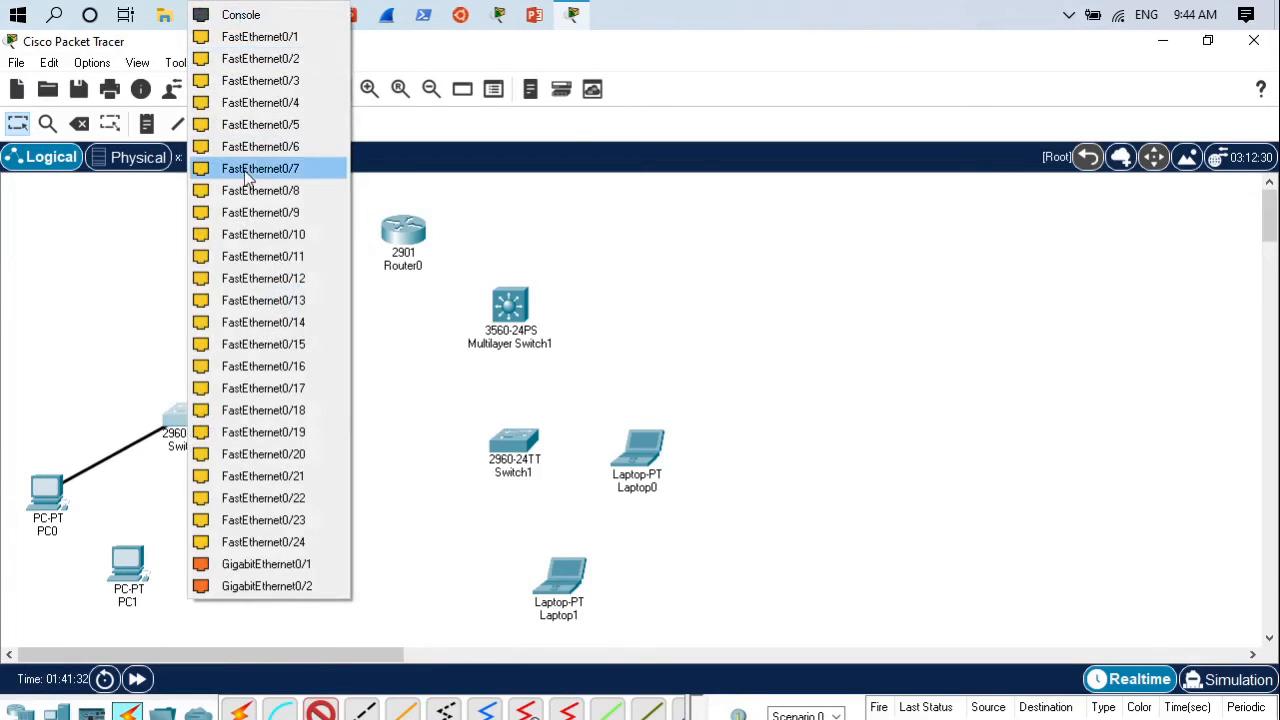
pyautogui.click(258, 146)
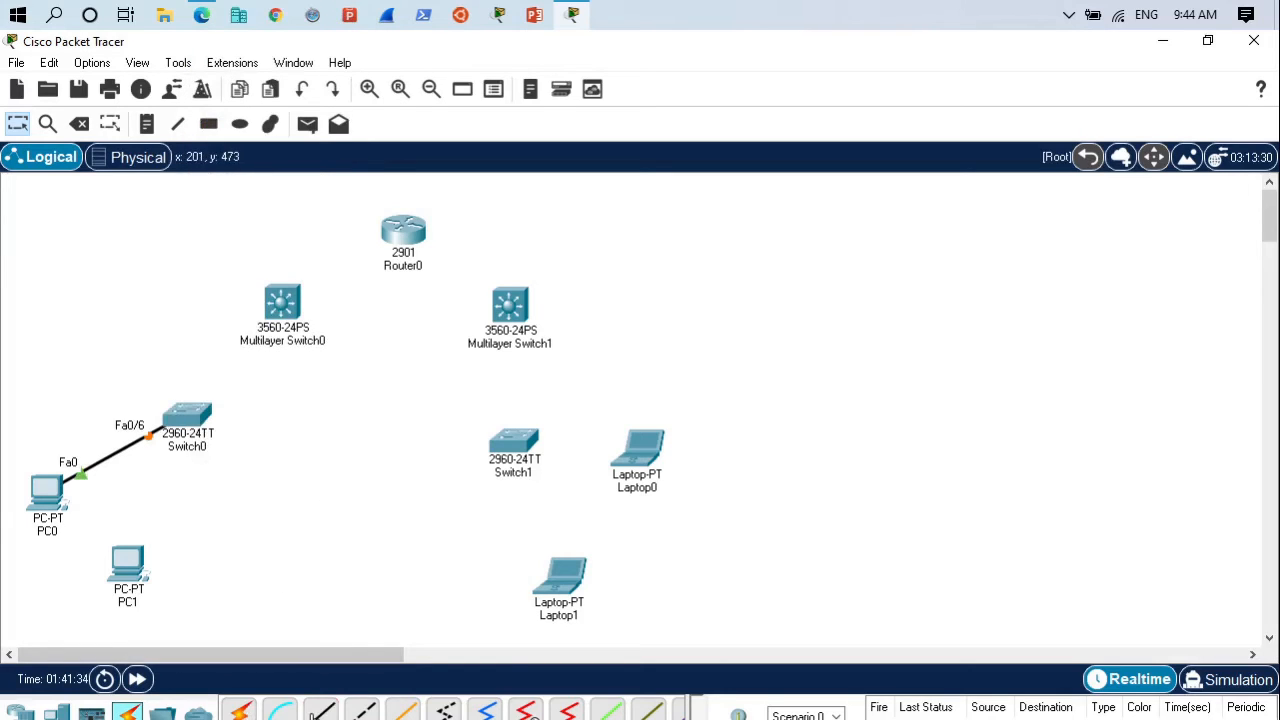
# - Connect PC1's FastEthernet0 port to FastEthernet0/16 on Switch0 with a copper straight-through cable
pyautogui.click(321, 710)
pyautogui.click(130, 566)
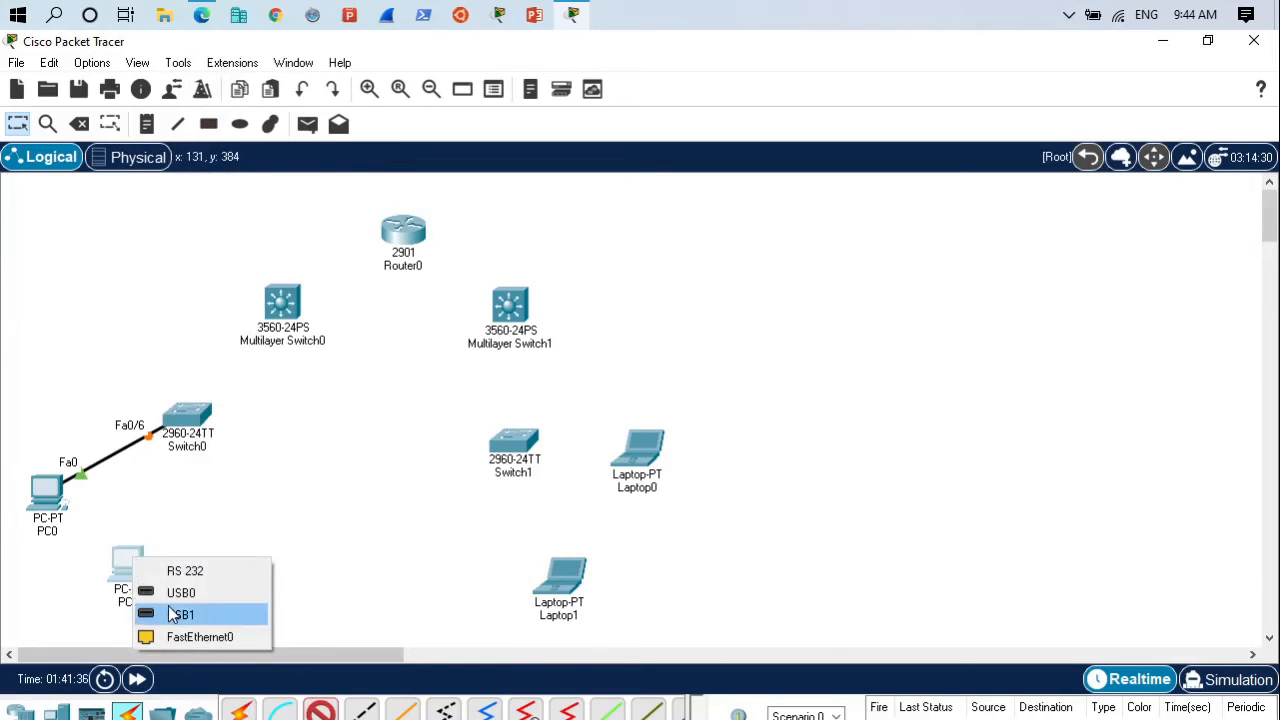
pyautogui.click(178, 630)
pyautogui.click(188, 418)
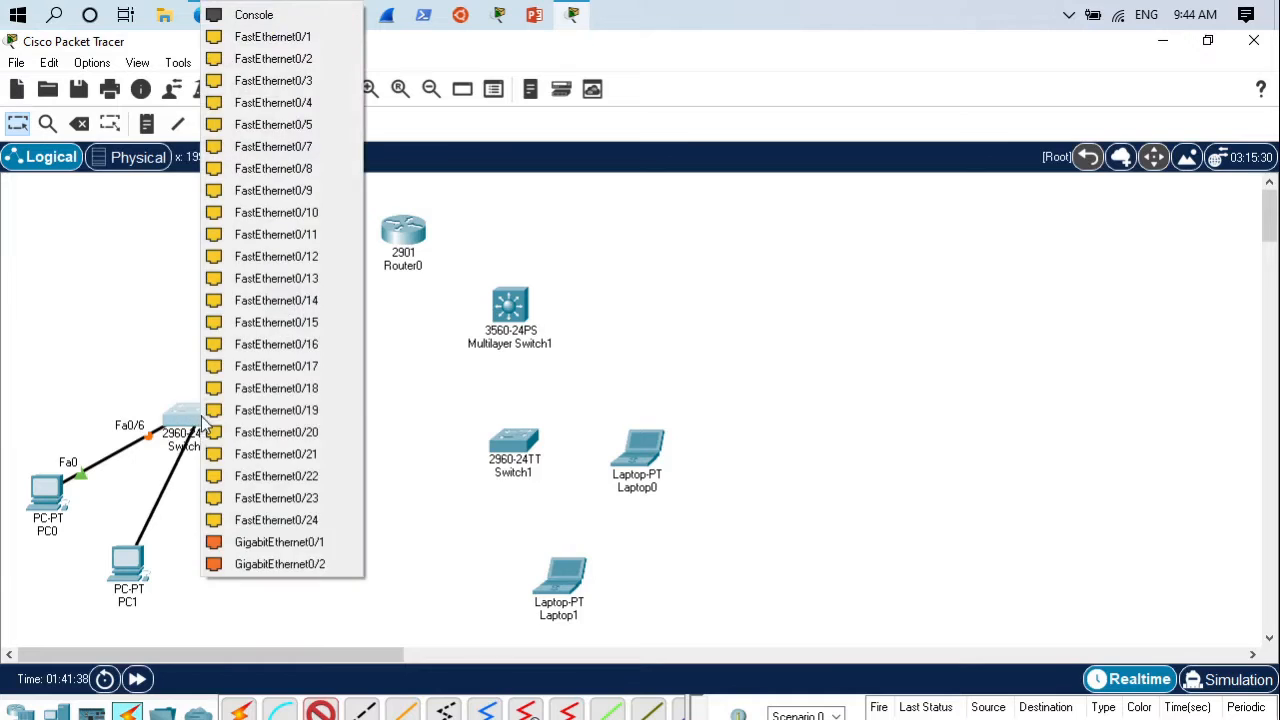
pyautogui.click(287, 346)
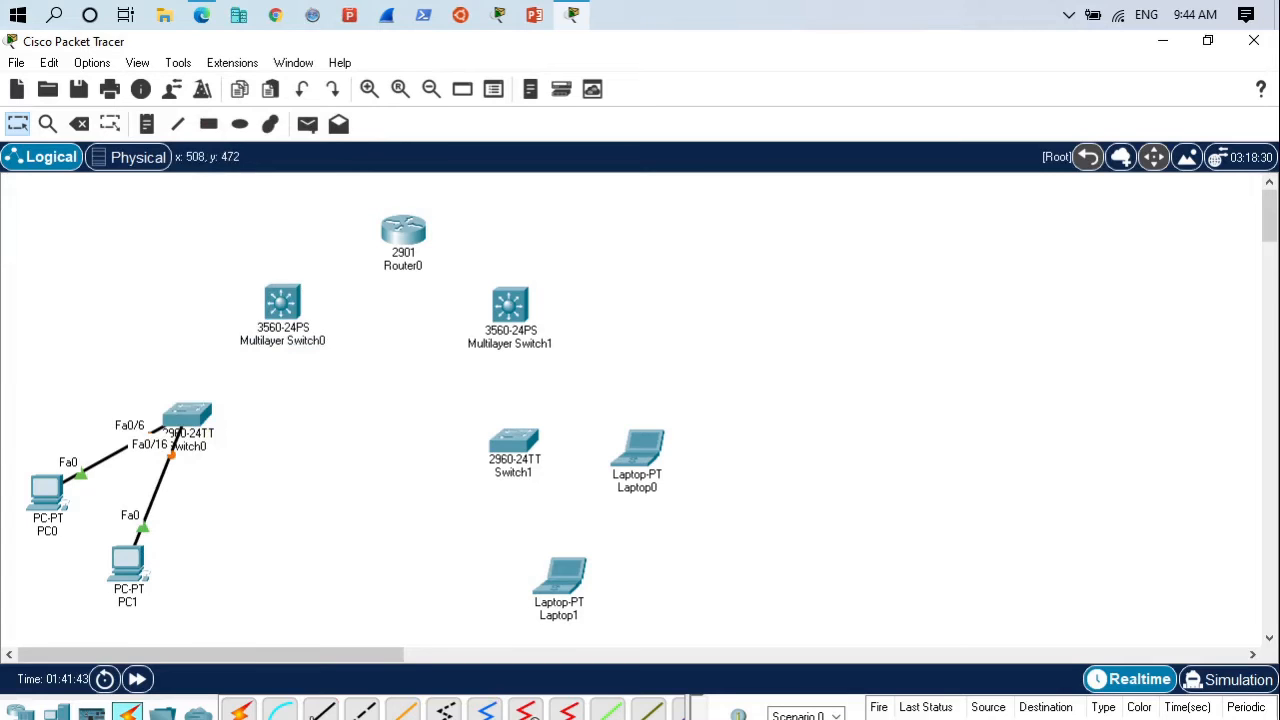
# - Connect Laptop1's FastEthernet0 port to FastEthernet0/12 on Switch1 with a copper straight-through cable
pyautogui.click(320, 710)
pyautogui.click(562, 578)
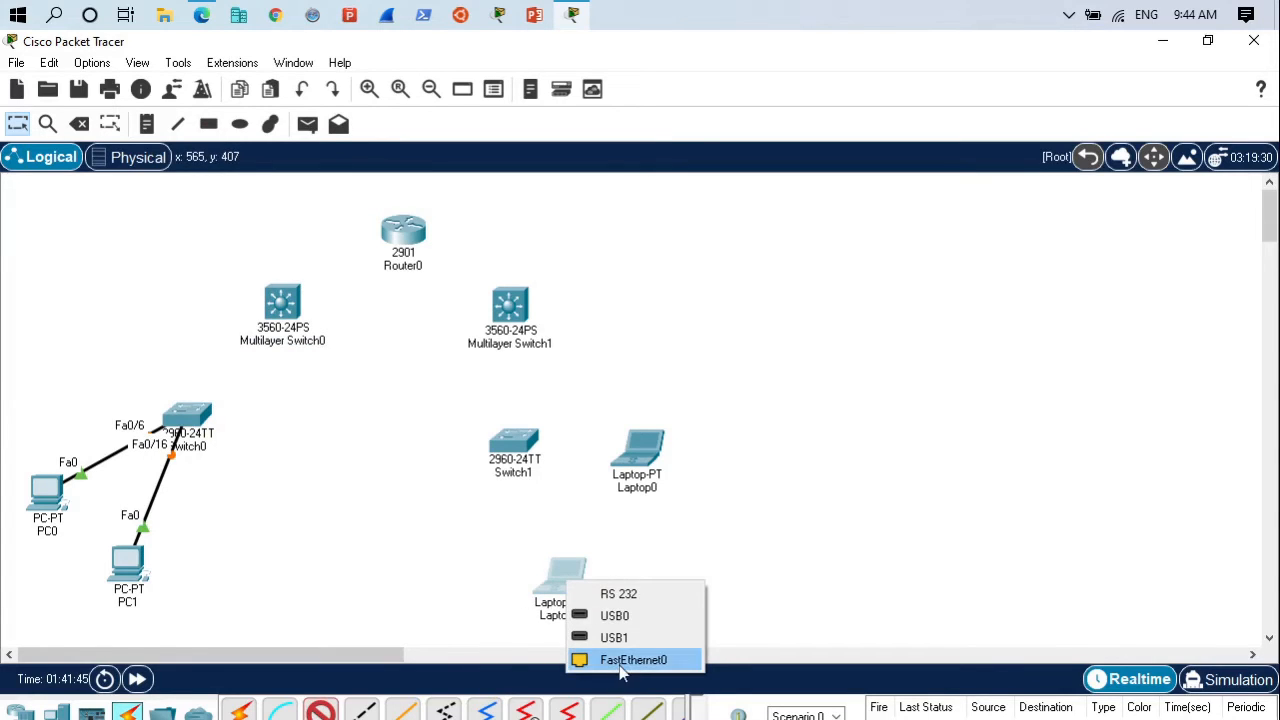
pyautogui.click(620, 662)
pyautogui.click(514, 448)
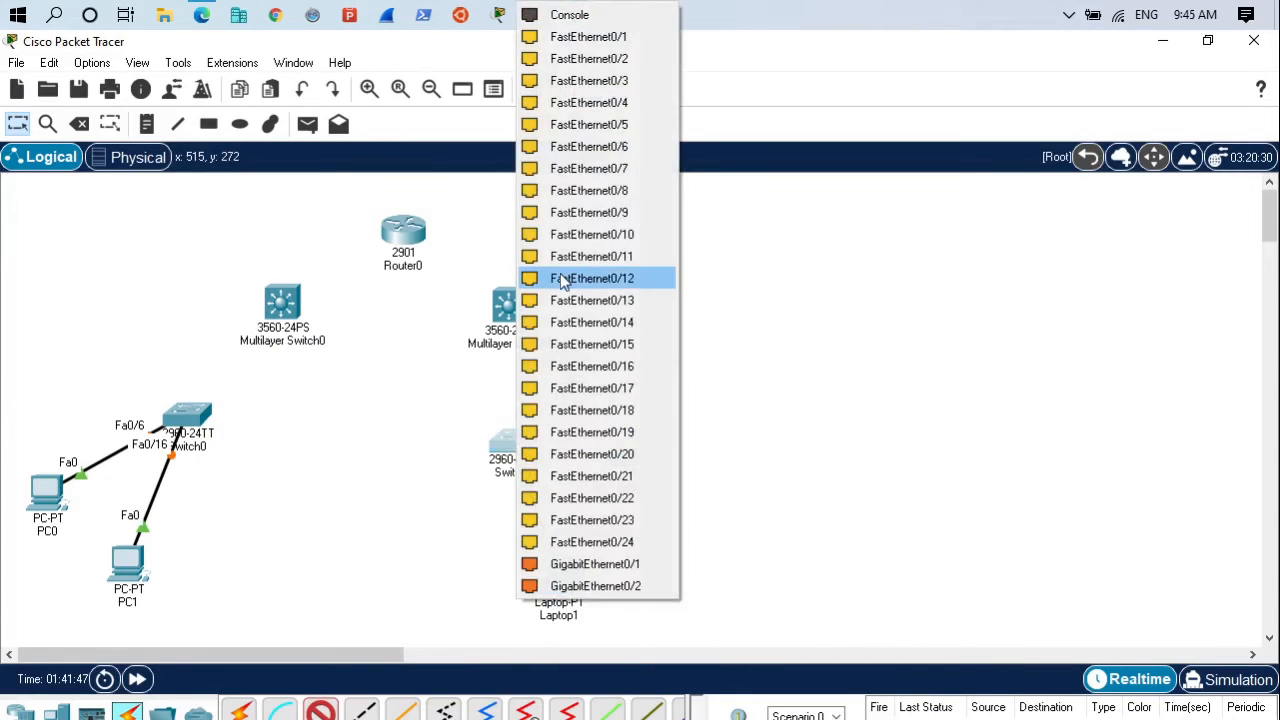
pyautogui.click(591, 278)
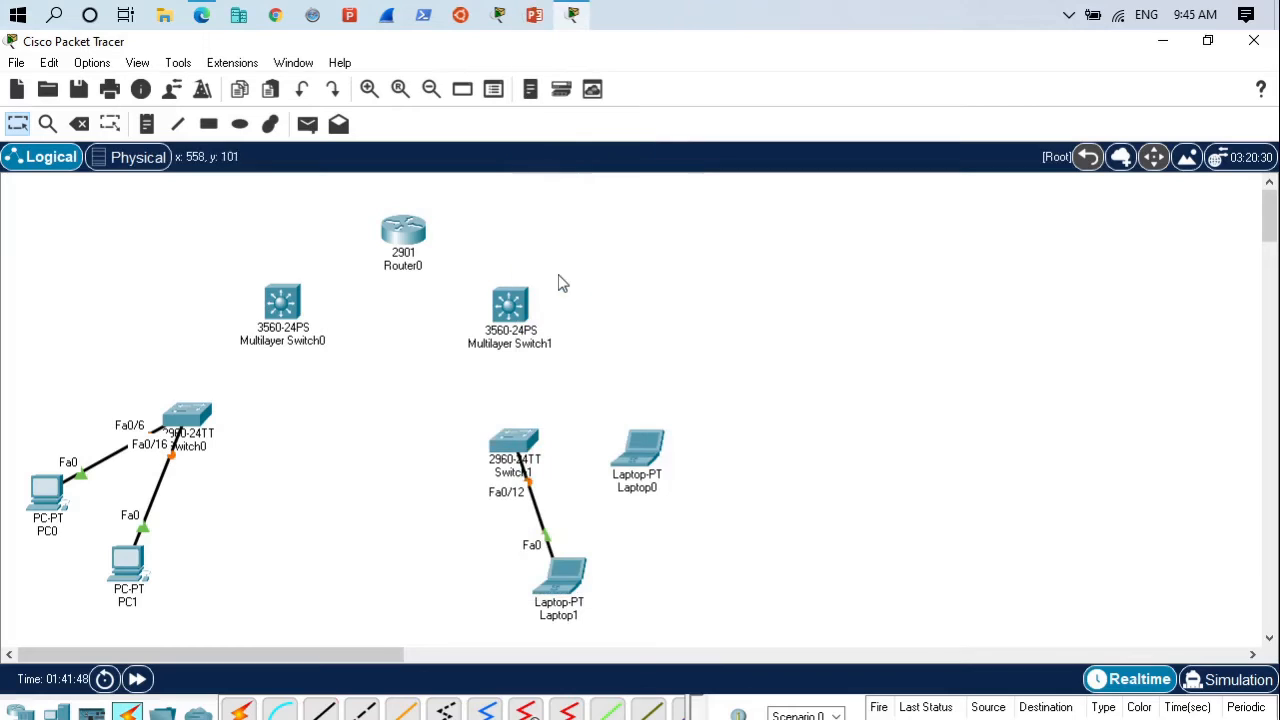
# - Power off Laptop0 and replace its built-in Ethernet module with the WPC300N wireless module
pyautogui.click(650, 449)
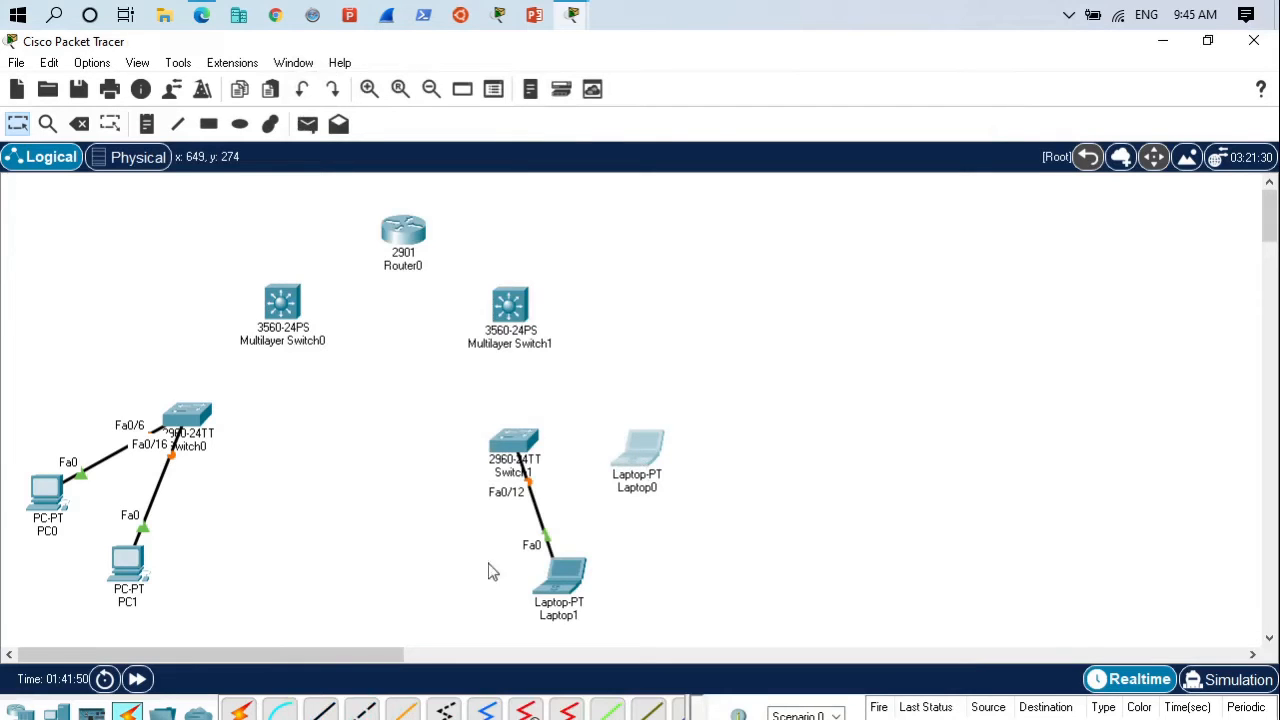
pyautogui.click(637, 450)
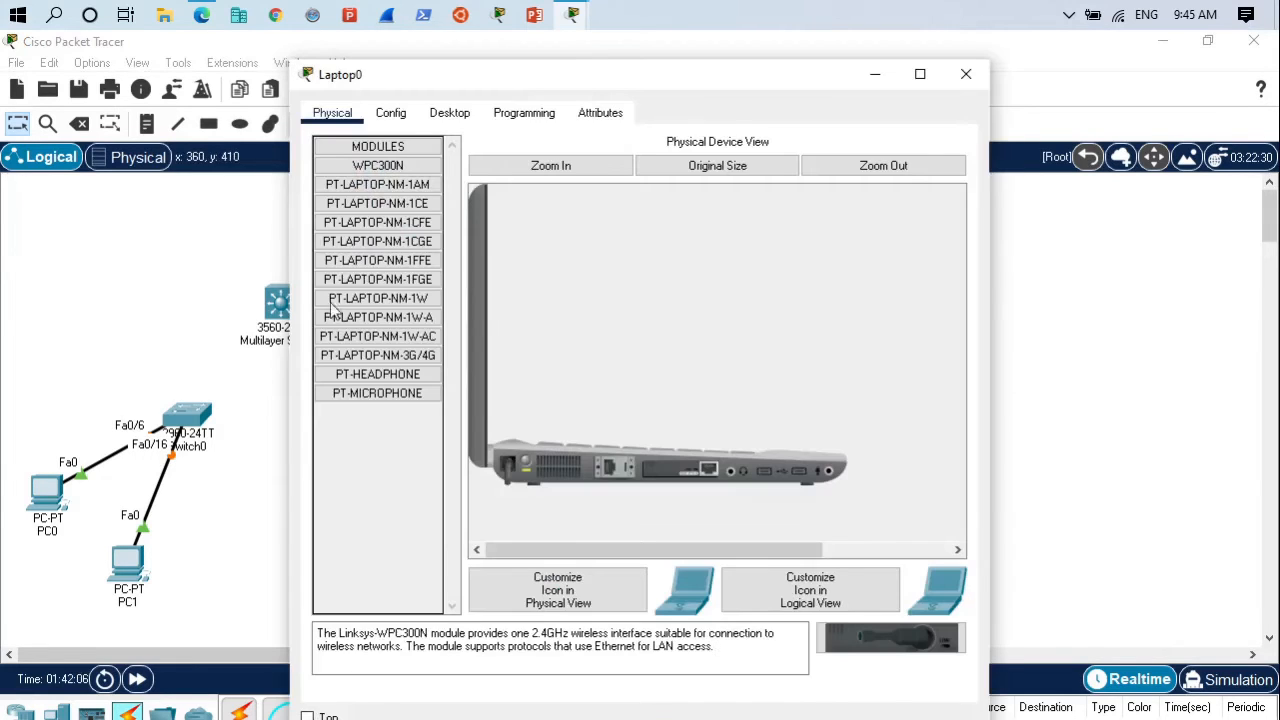
pyautogui.click(366, 168)
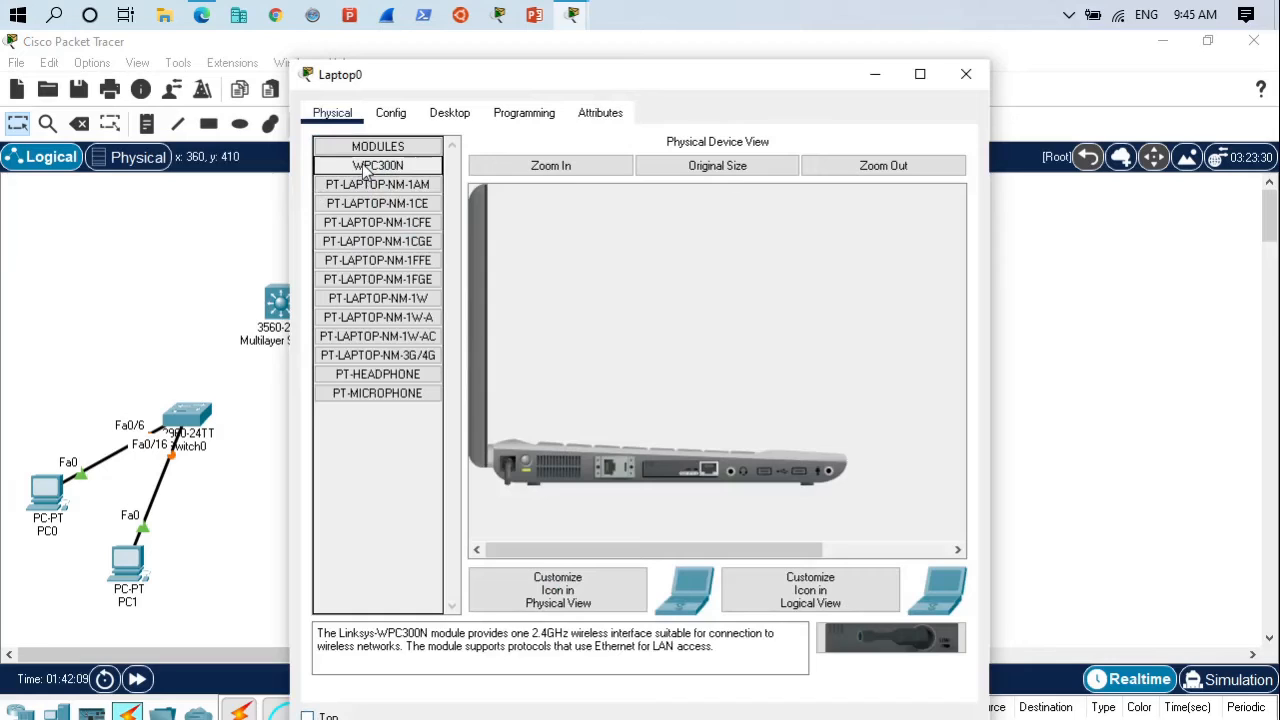
pyautogui.click(525, 461)
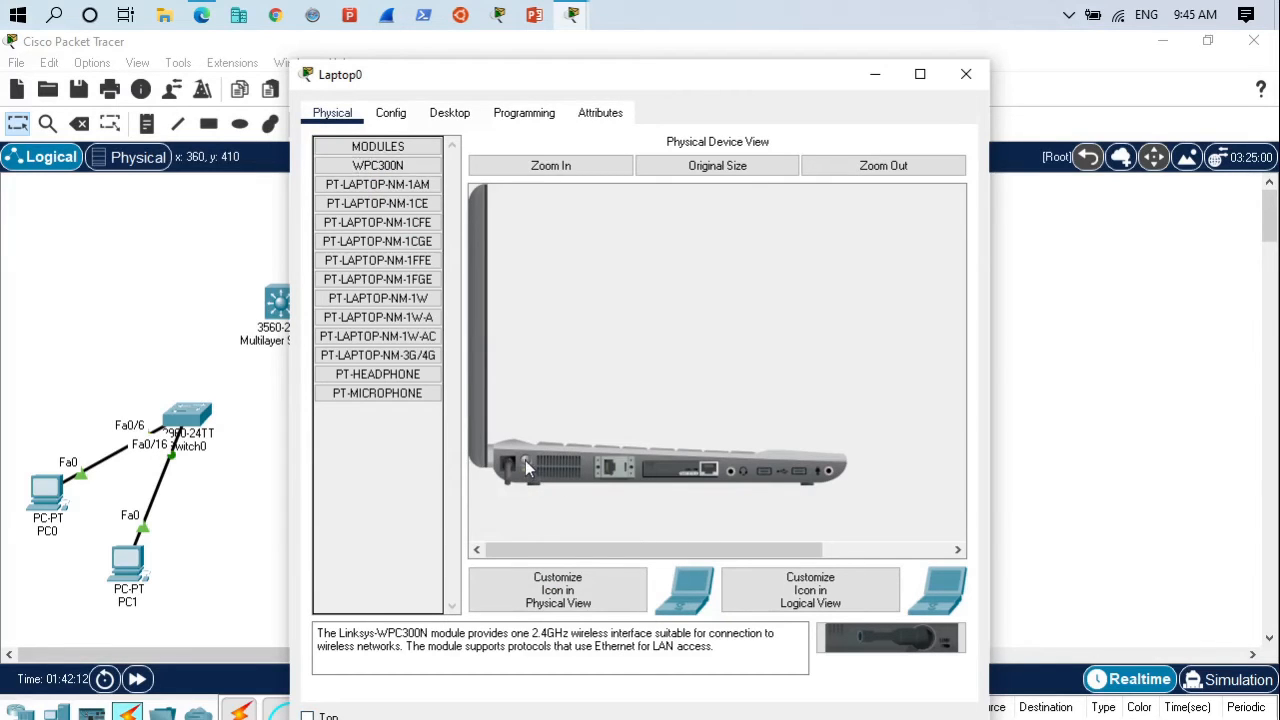
pyautogui.moveTo(820, 635); pyautogui.dragTo(668, 480)
pyautogui.moveTo(878, 650); pyautogui.dragTo(692, 485)
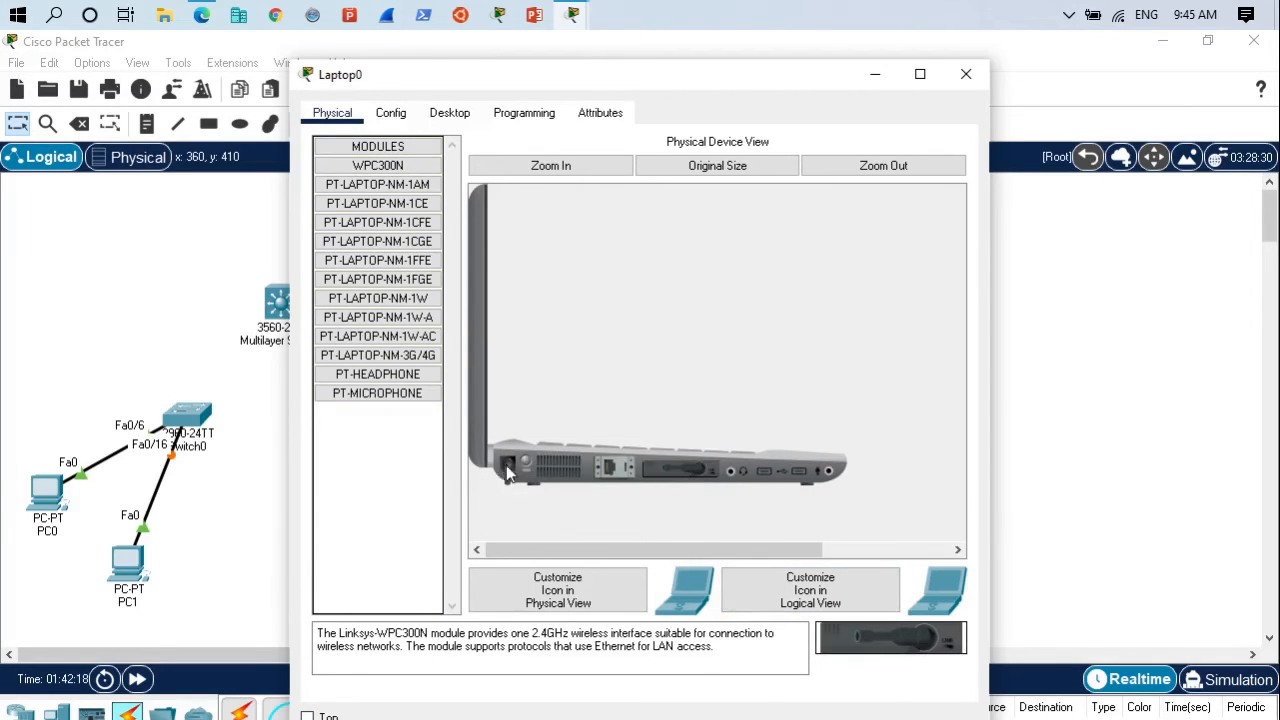
pyautogui.click(260, 508)
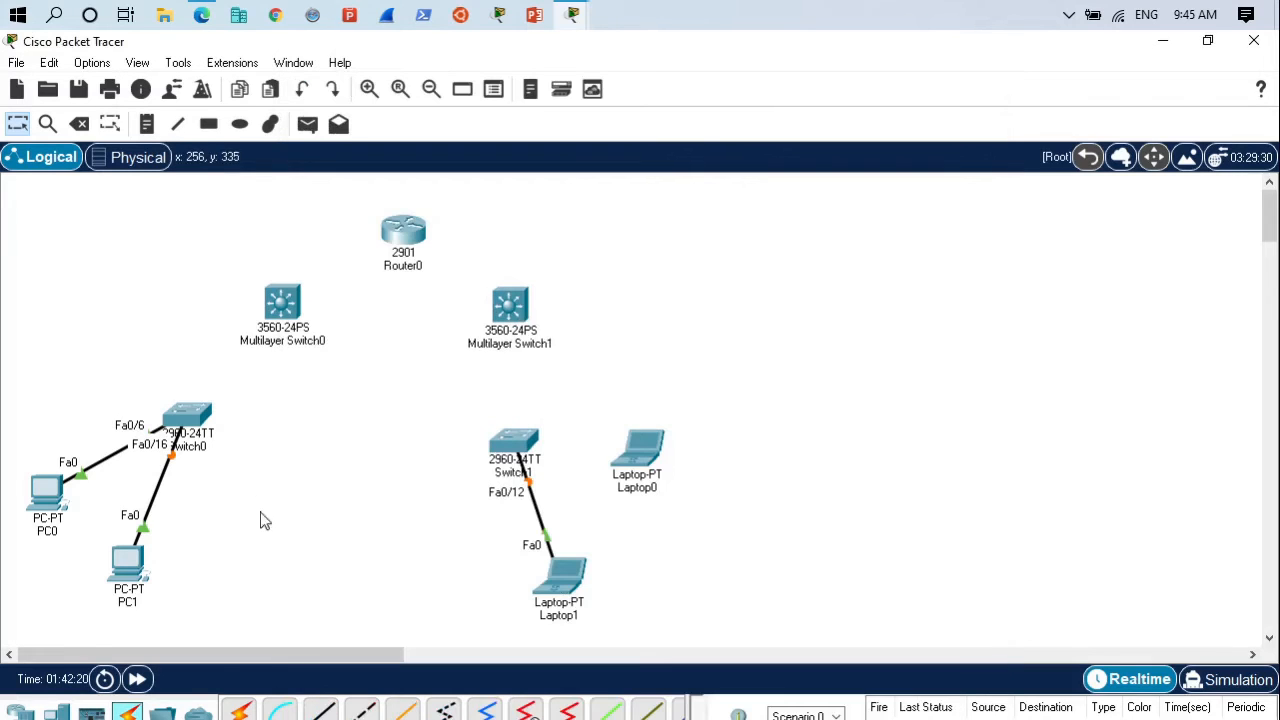
# - Move Laptop1 to the lower left of Switch1 and shift Laptop0 slightly down
pyautogui.moveTo(572, 585); pyautogui.dragTo(476, 561)
pyautogui.moveTo(654, 471); pyautogui.dragTo(654, 527)
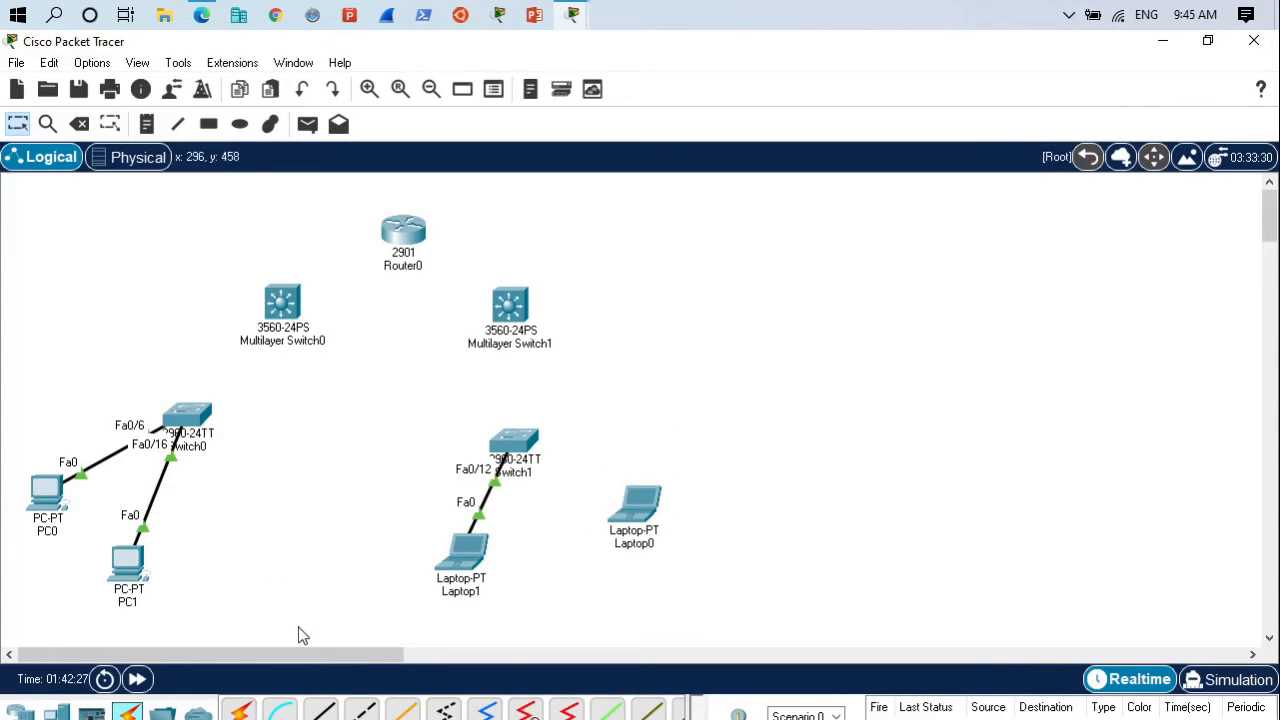
# - Connect FastEthernet0/4 on Switch0 to FastEthernet0/13 on Multilayer Switch0 with a copper cross-over cable
pyautogui.click(362, 710)
pyautogui.click(187, 418)
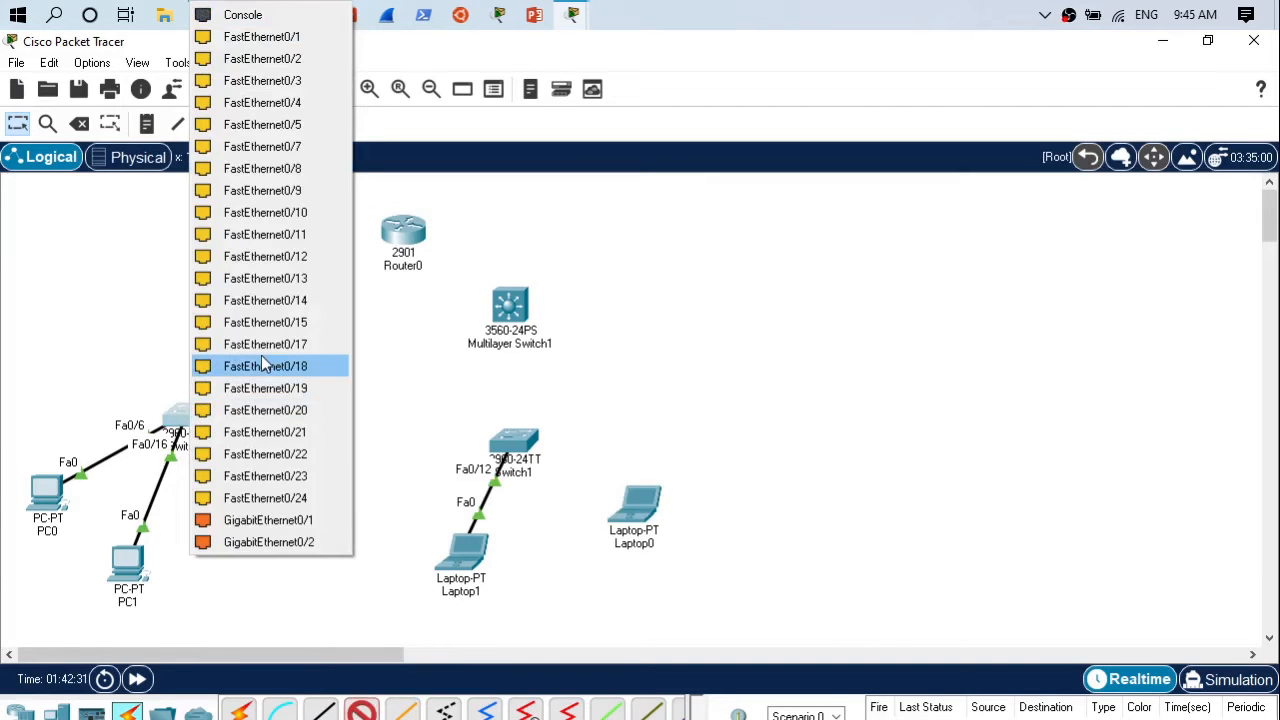
pyautogui.click(268, 103)
pyautogui.click(282, 318)
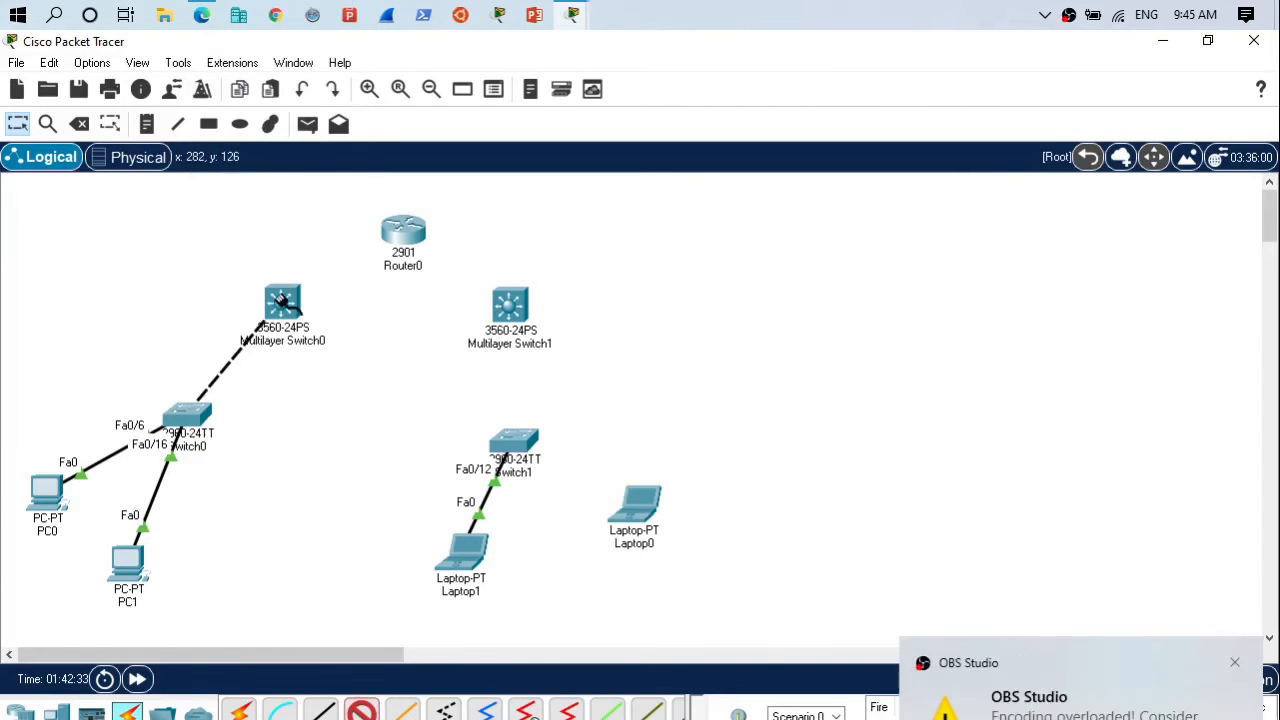
pyautogui.click(1236, 664)
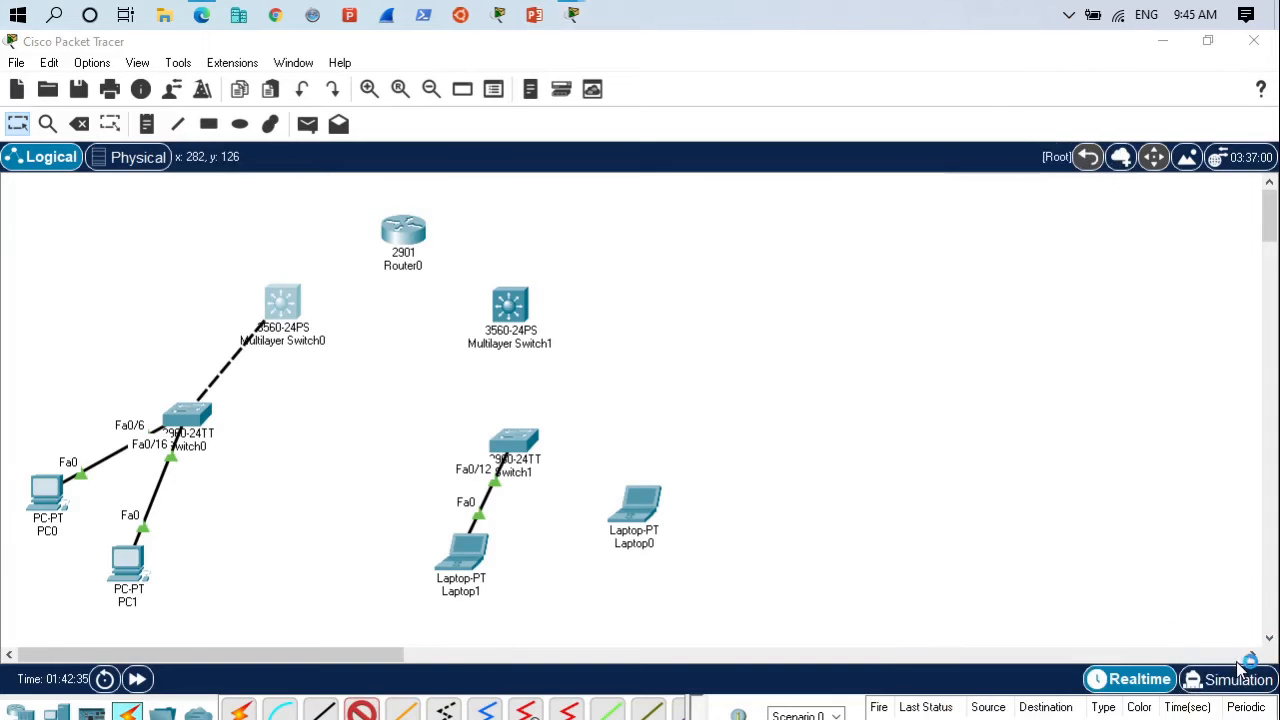
pyautogui.click(285, 316)
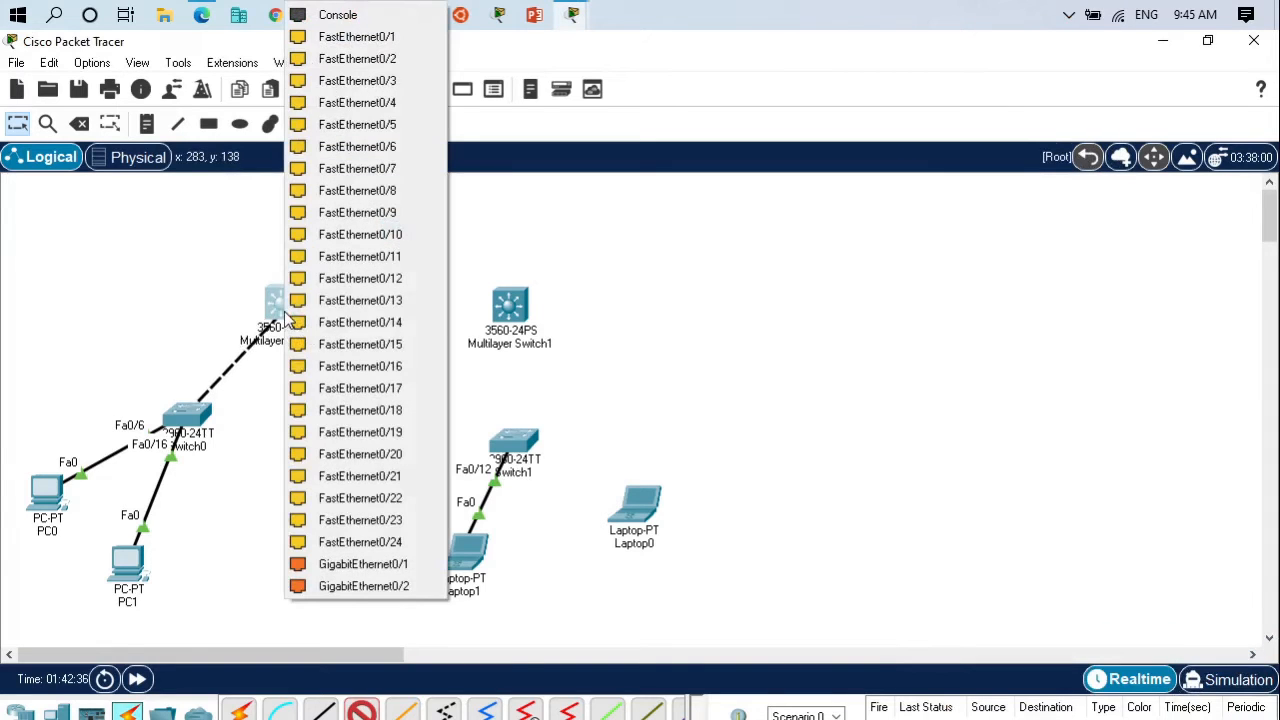
pyautogui.click(380, 300)
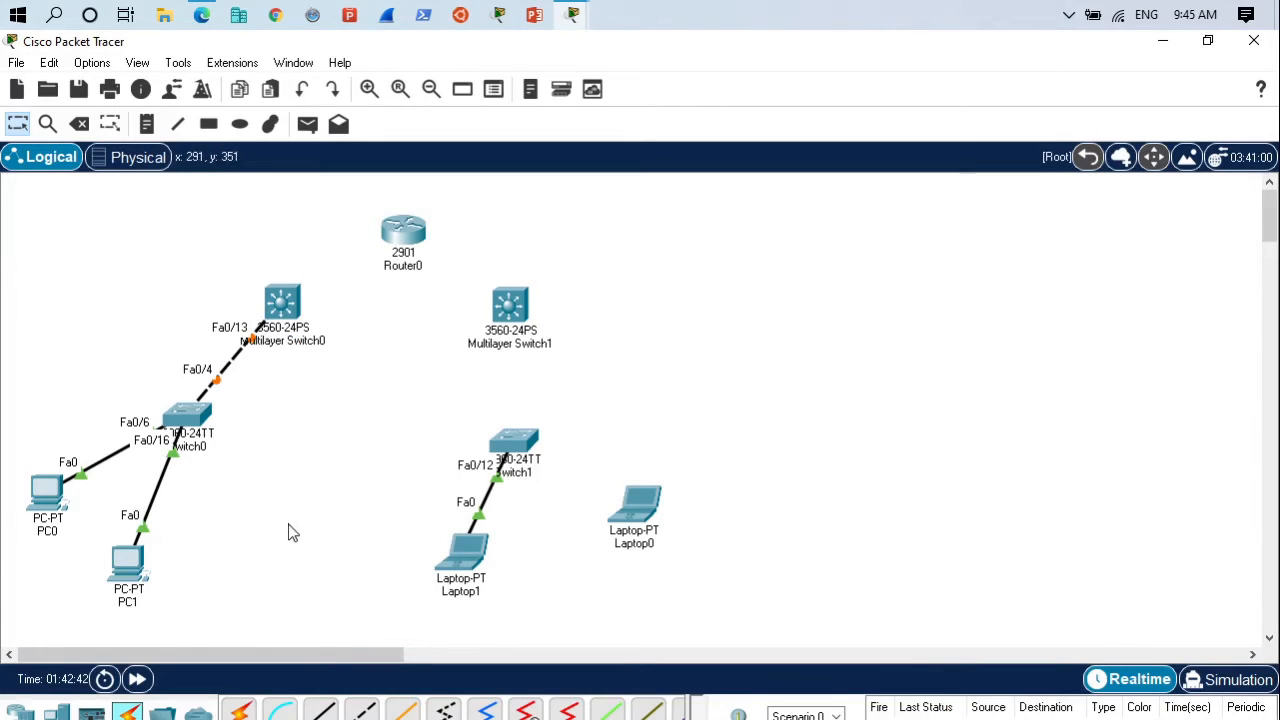
# - Connect FastEthernet0/12 on Multilayer Switch0 to GigabitEthernet0/0 on Router0 with a copper cross-over cable
pyautogui.click(365, 710)
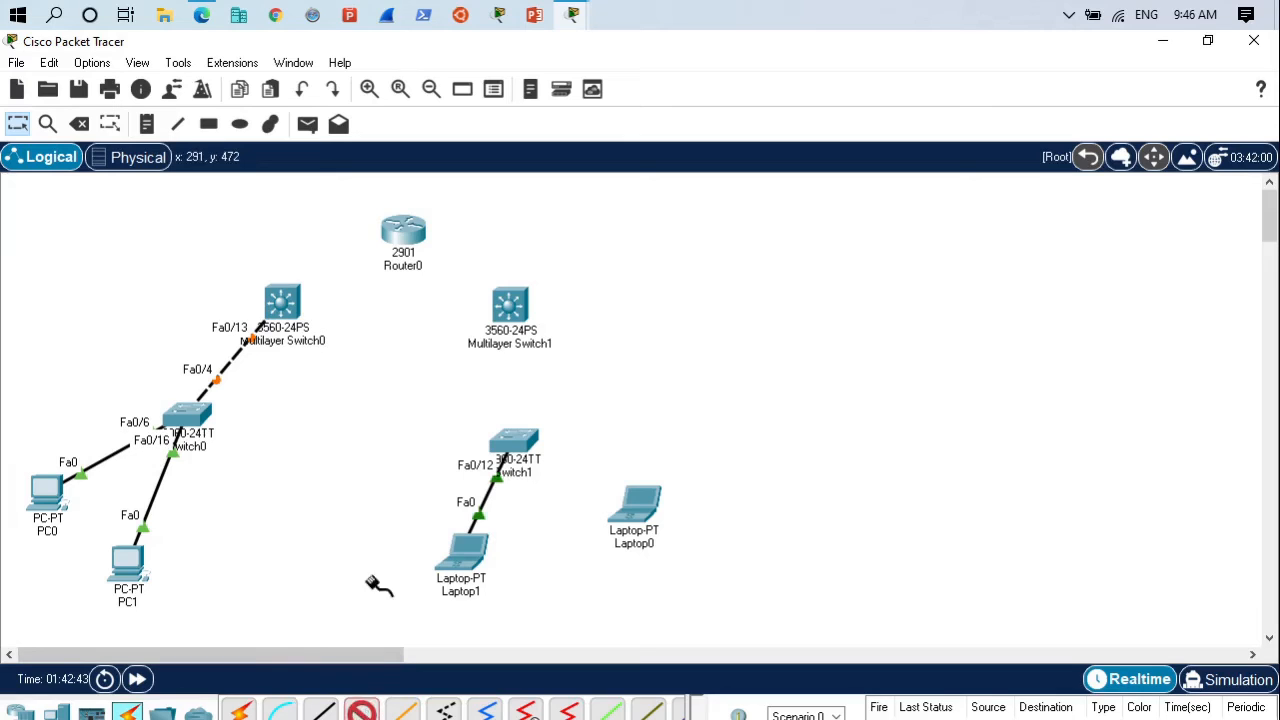
pyautogui.click(291, 303)
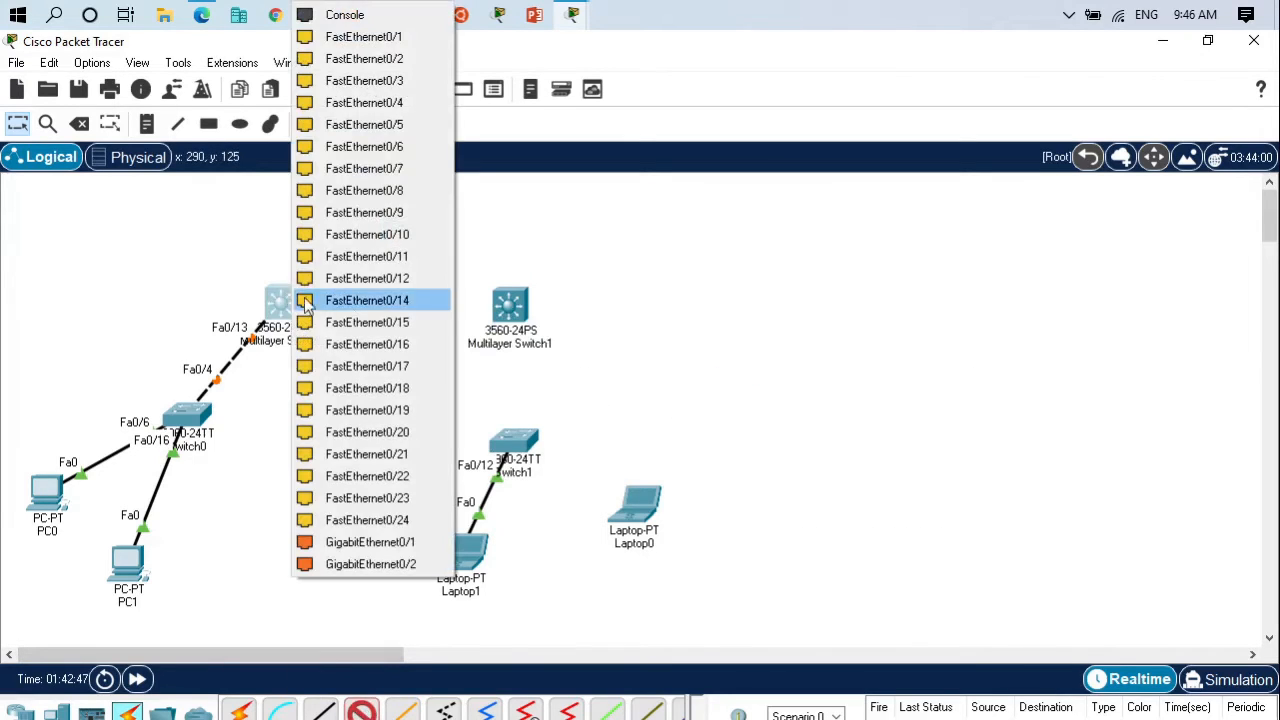
pyautogui.click(354, 279)
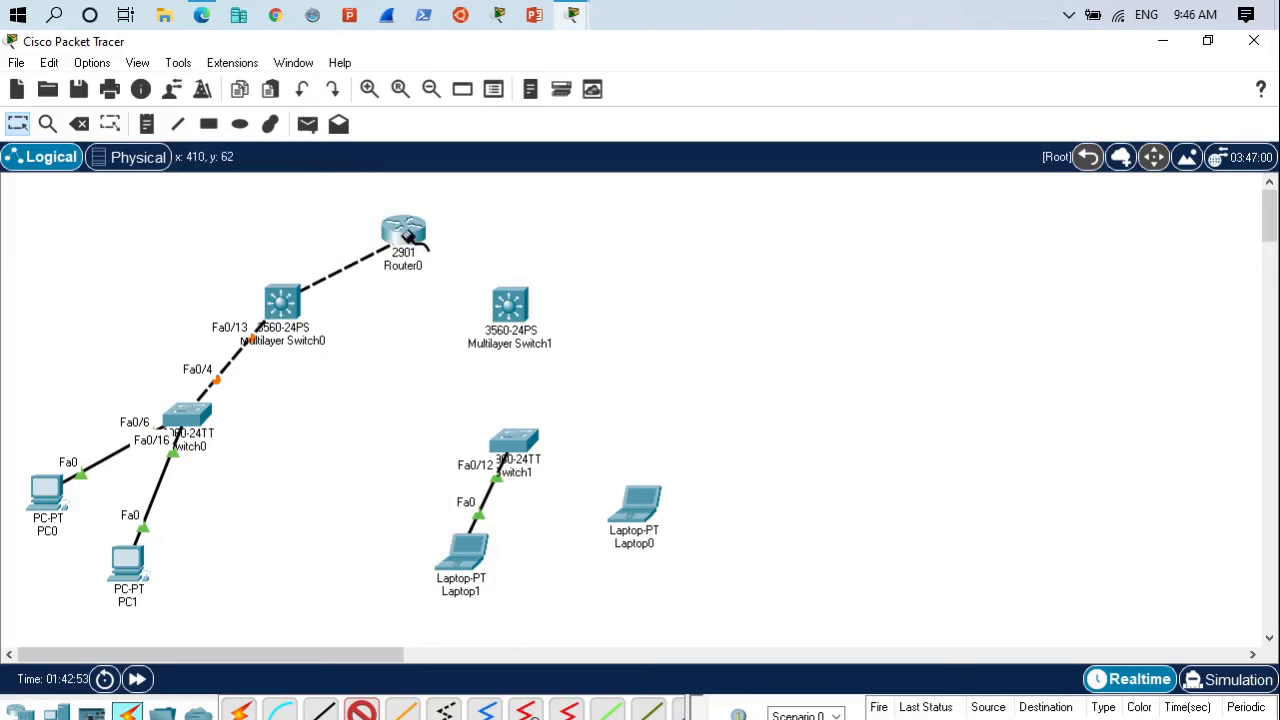
pyautogui.click(405, 255)
pyautogui.click(463, 294)
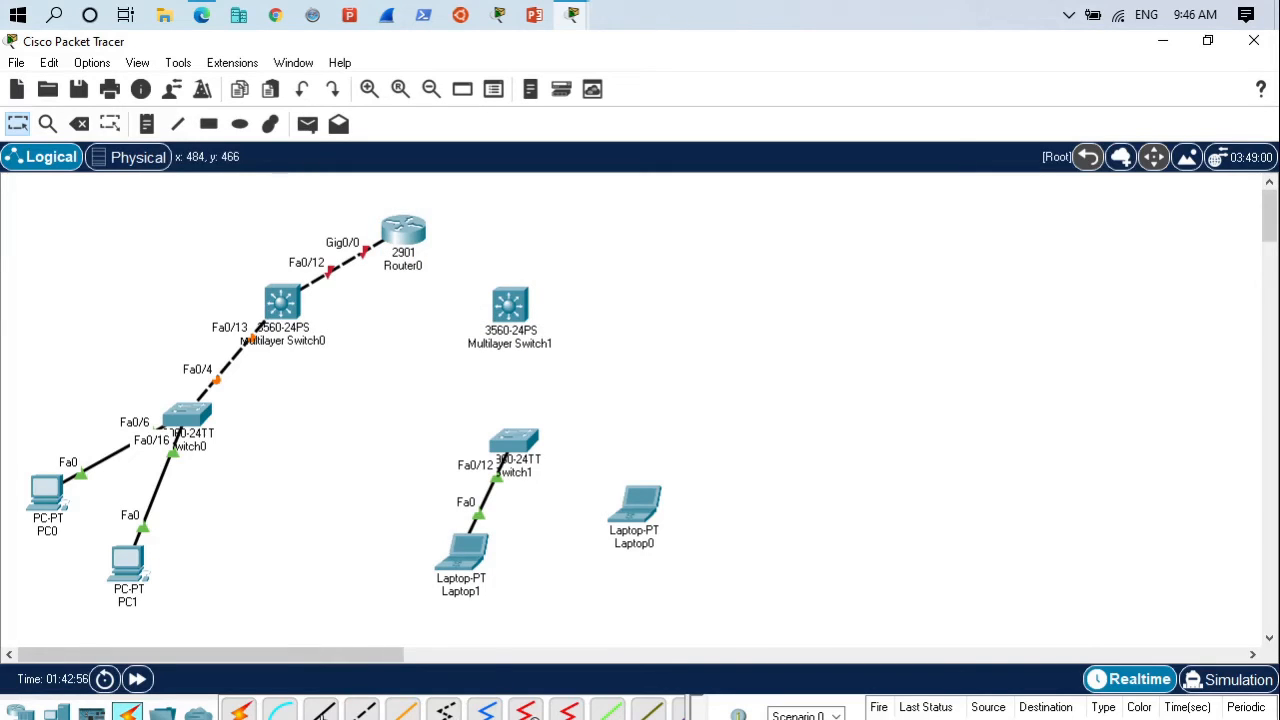
# - Connect GigabitEthernet0/1 on Router0 to GigabitEthernet0/2 on Multilayer Switch1 with a copper straight-through cable
pyautogui.click(414, 230)
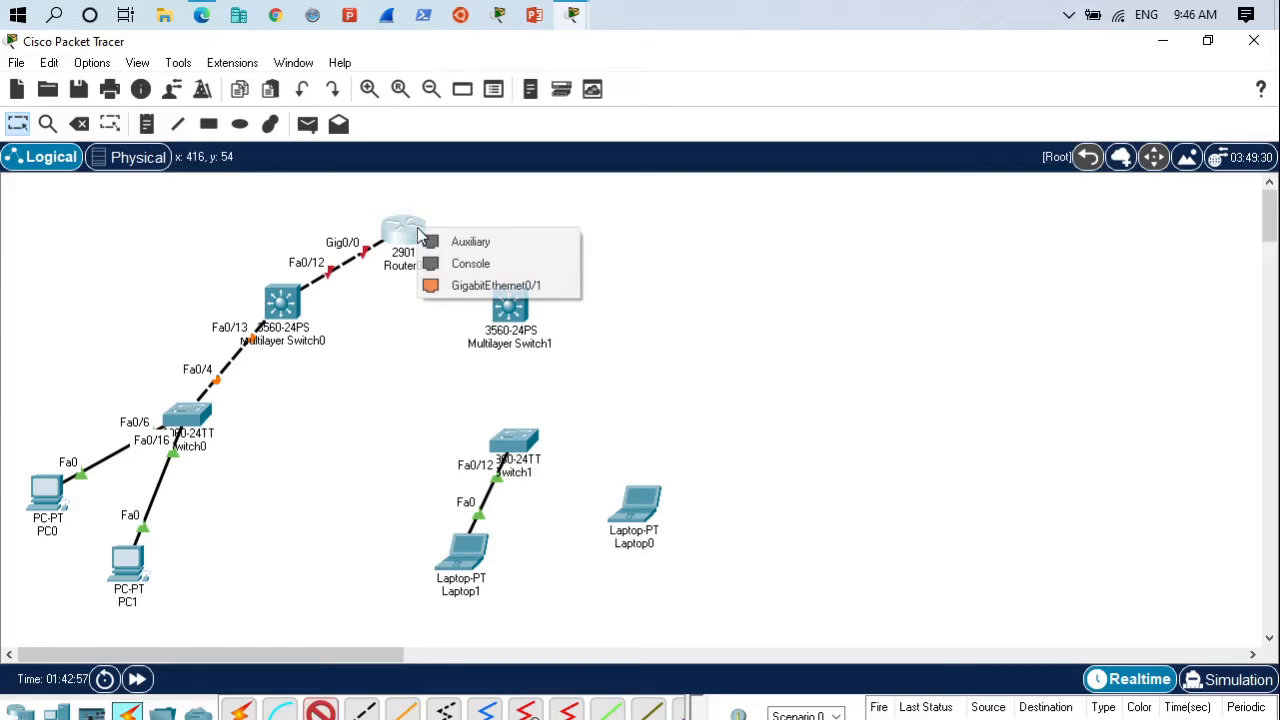
pyautogui.click(488, 287)
pyautogui.click(505, 308)
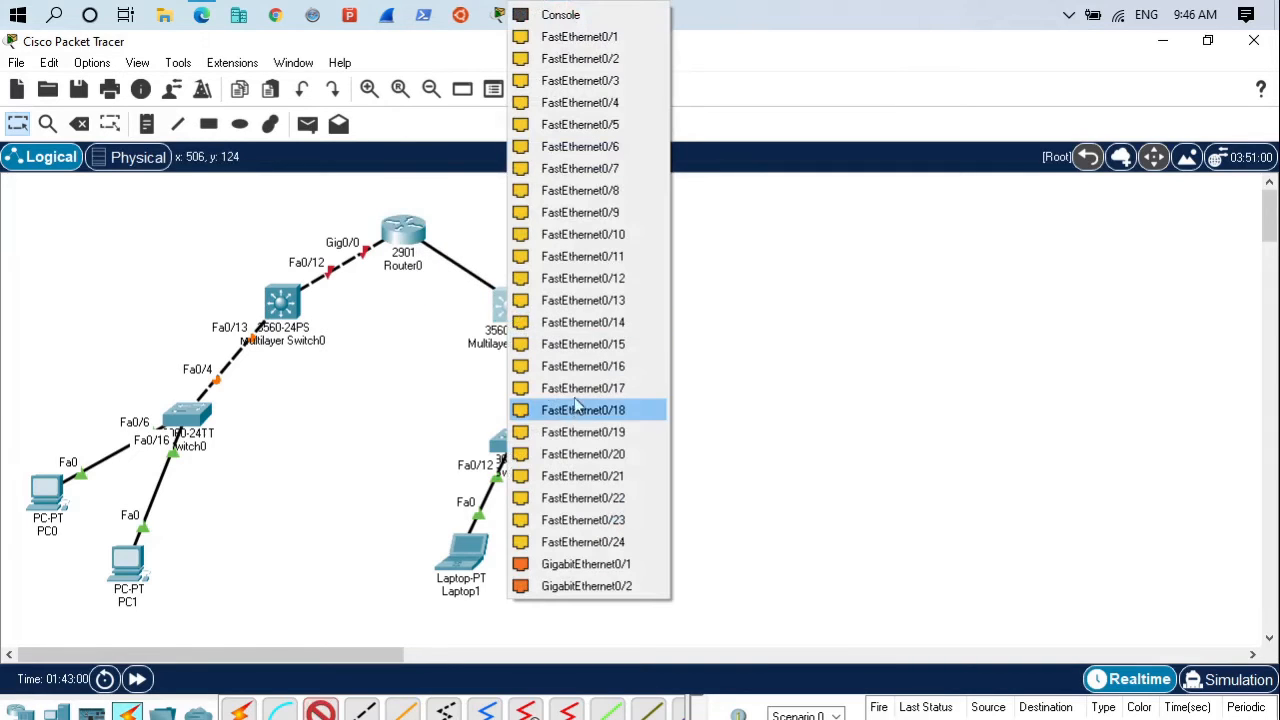
pyautogui.click(565, 586)
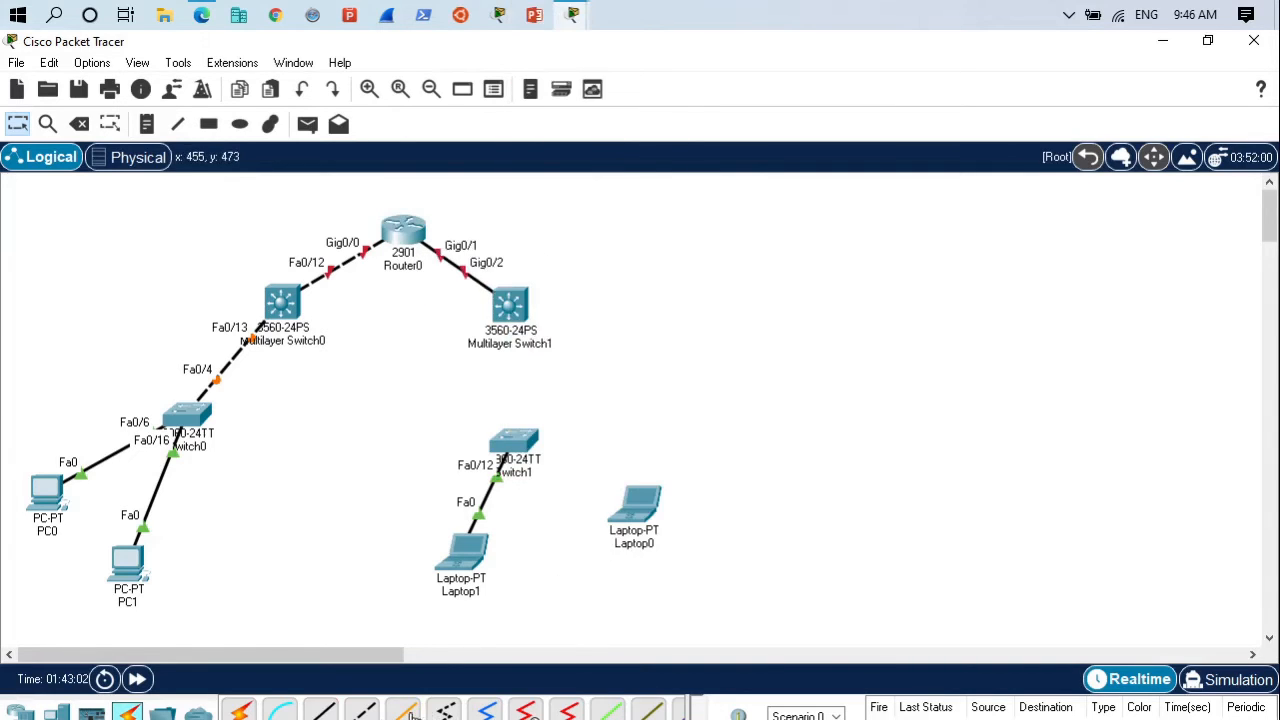
# - Connect FastEthernet0/17 on Switch1 to FastEthernet0/14 on Multilayer Switch1 with a copper straight-through cable
pyautogui.click(322, 711)
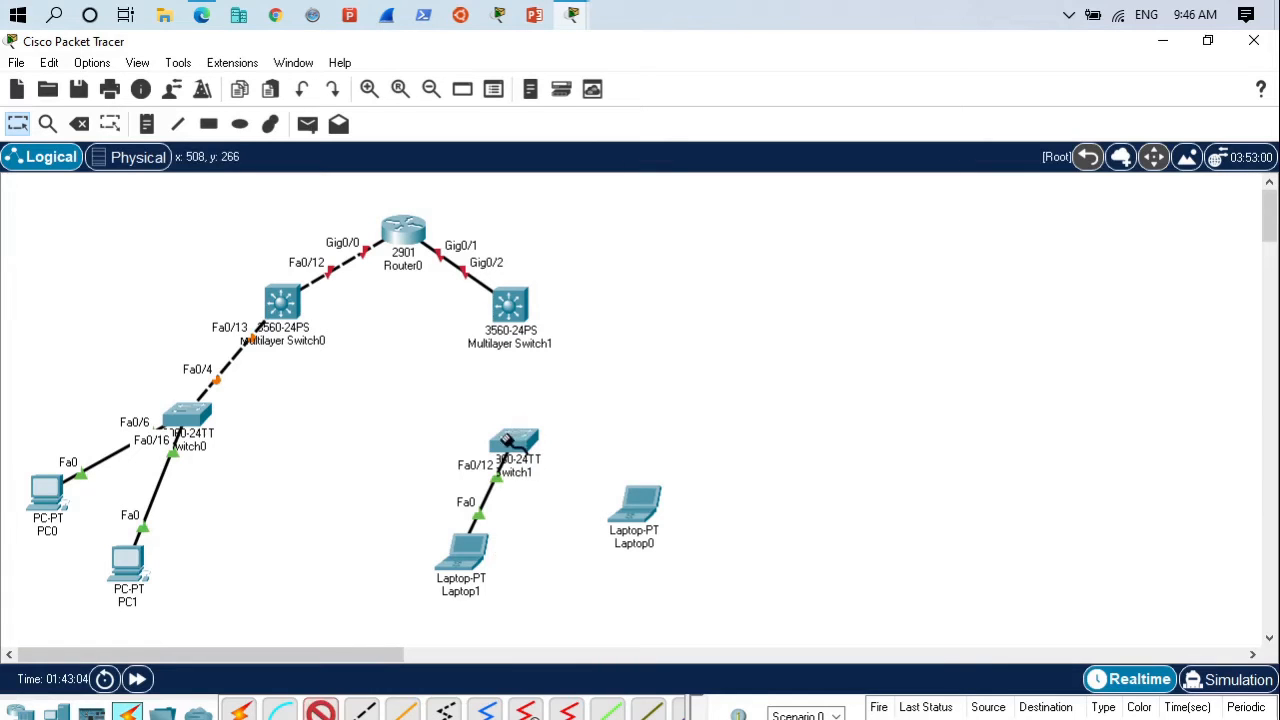
pyautogui.click(514, 442)
pyautogui.click(555, 367)
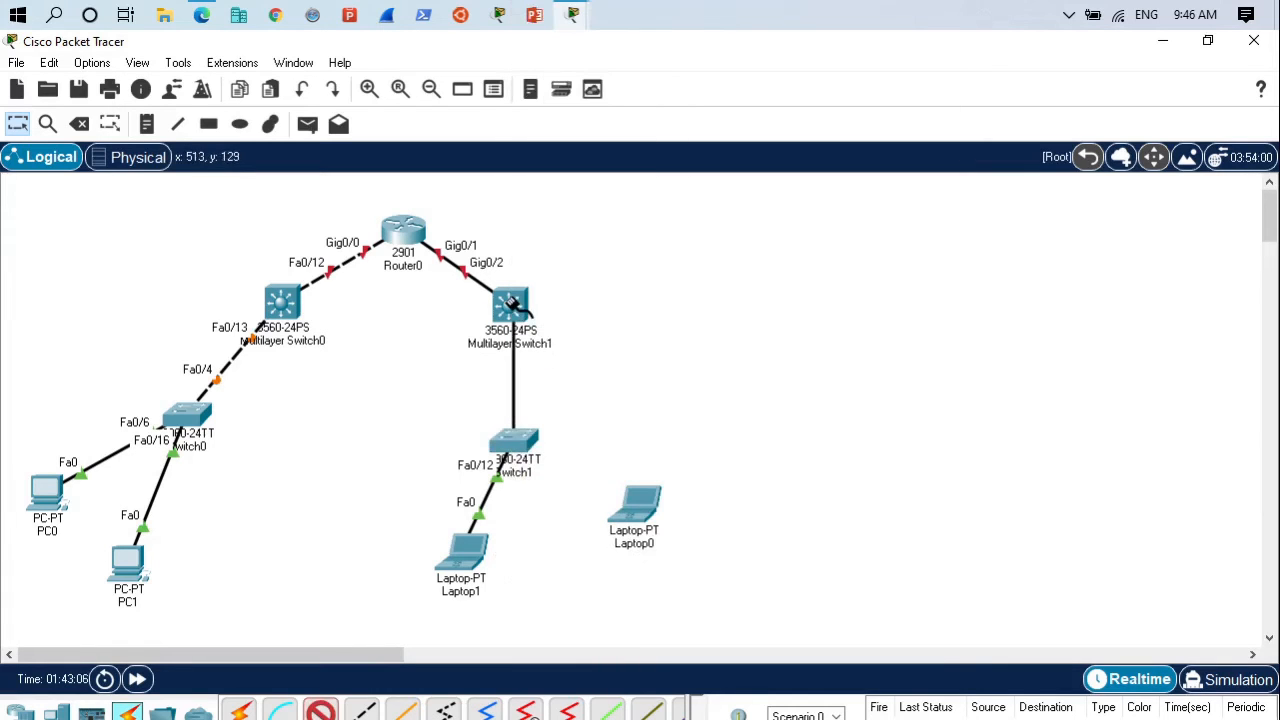
pyautogui.click(517, 317)
pyautogui.click(533, 323)
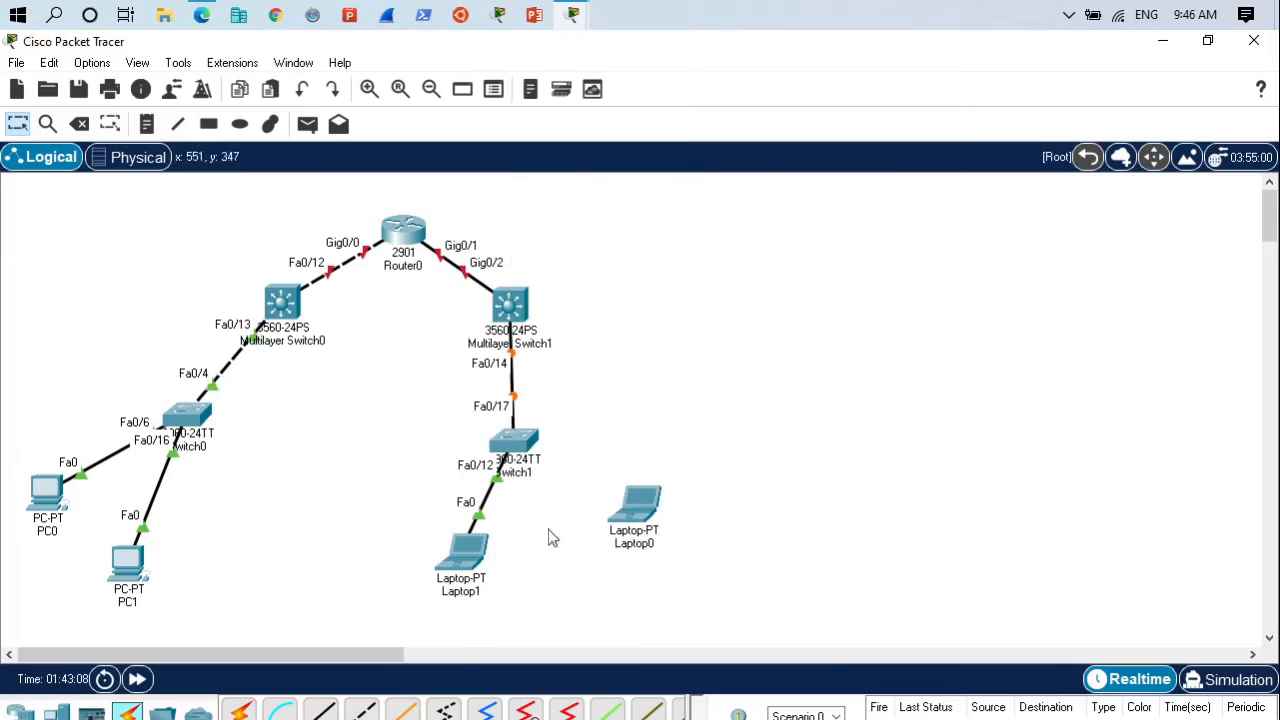
# - Place a server below Multilayer Switch0, between the two 2960 access switches
pyautogui.click(364, 711)
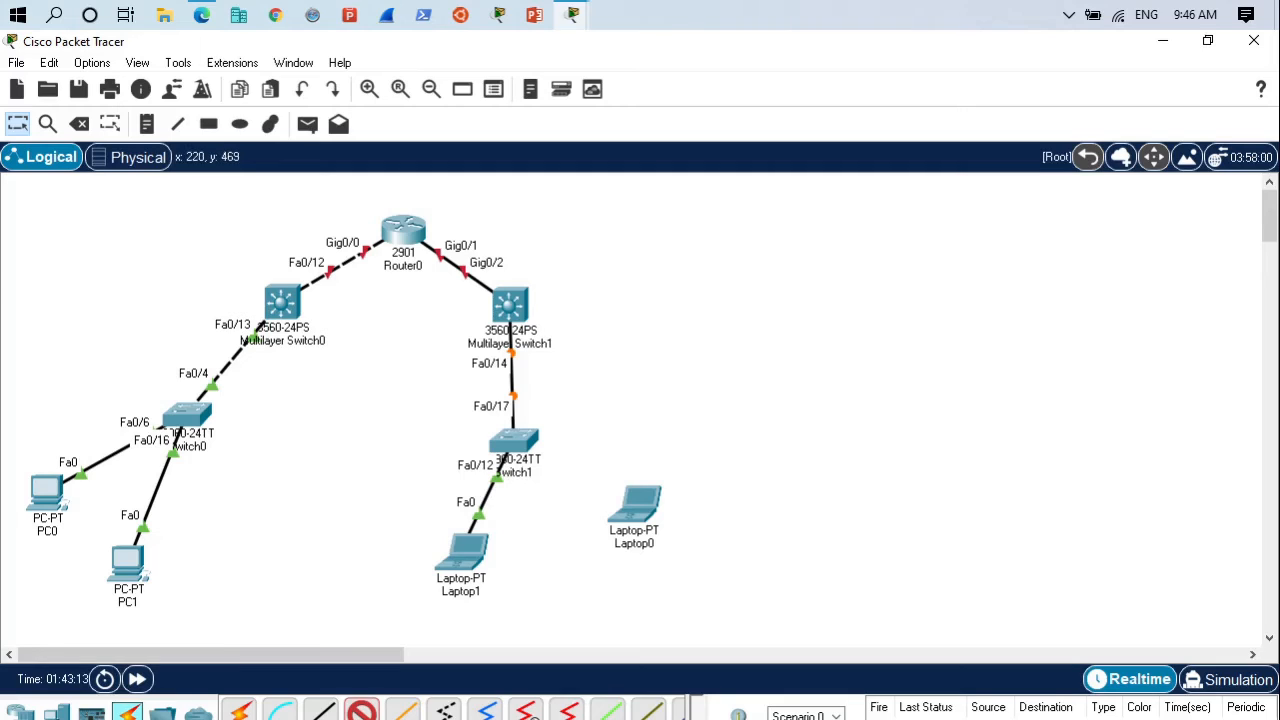
pyautogui.click(55, 711)
pyautogui.click(320, 711)
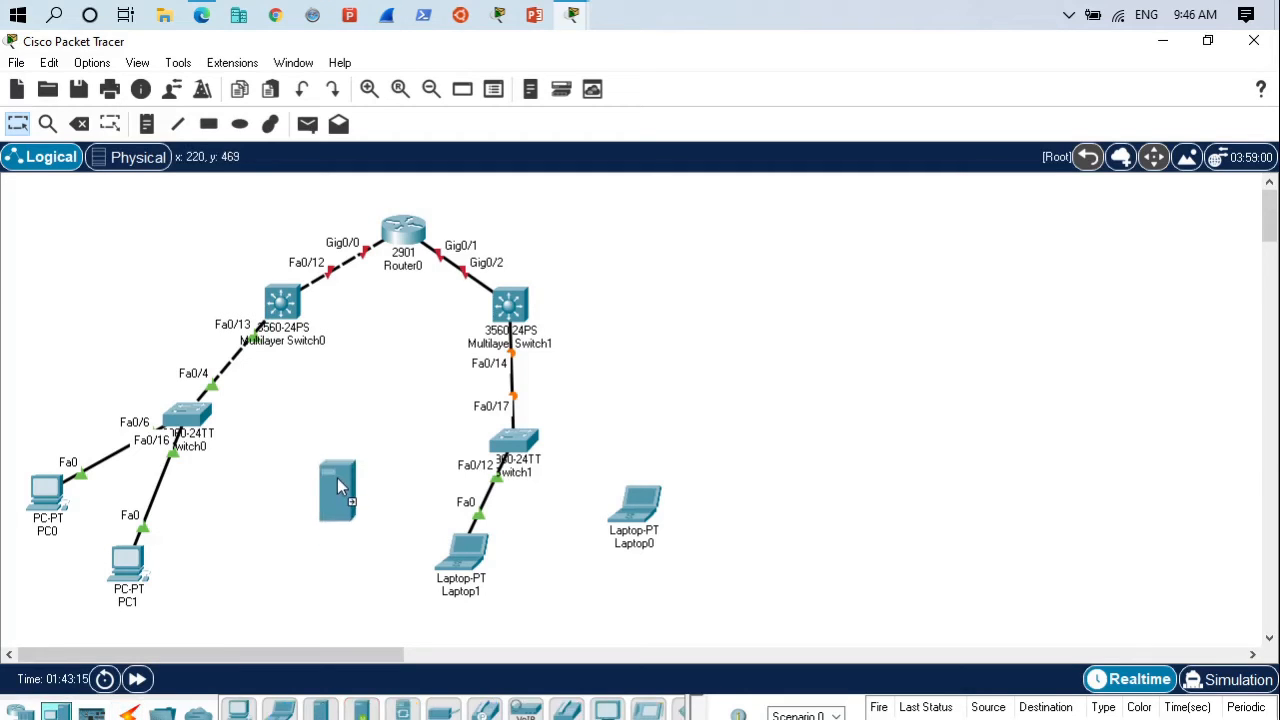
pyautogui.click(336, 489)
# - Connect Server0's FastEthernet0 port to FastEthernet0/15 on Multilayer Switch0 with a copper cross-over cable
pyautogui.click(350, 485)
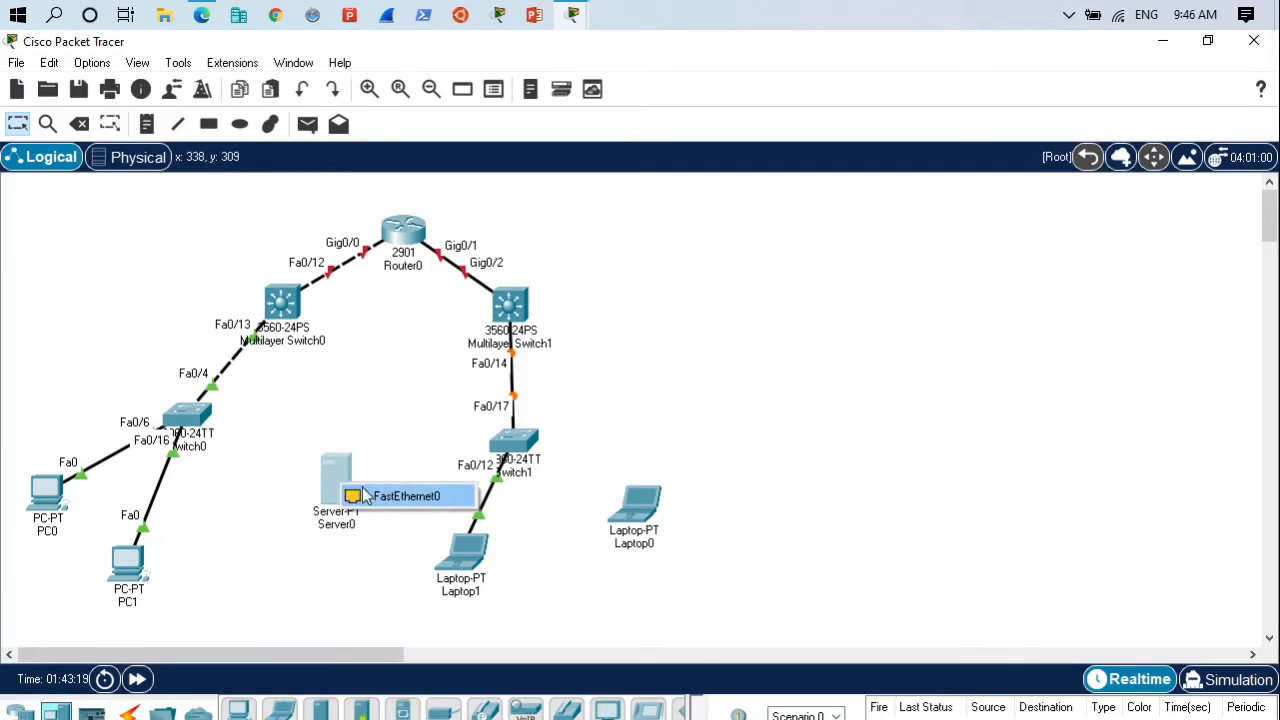
pyautogui.click(370, 495)
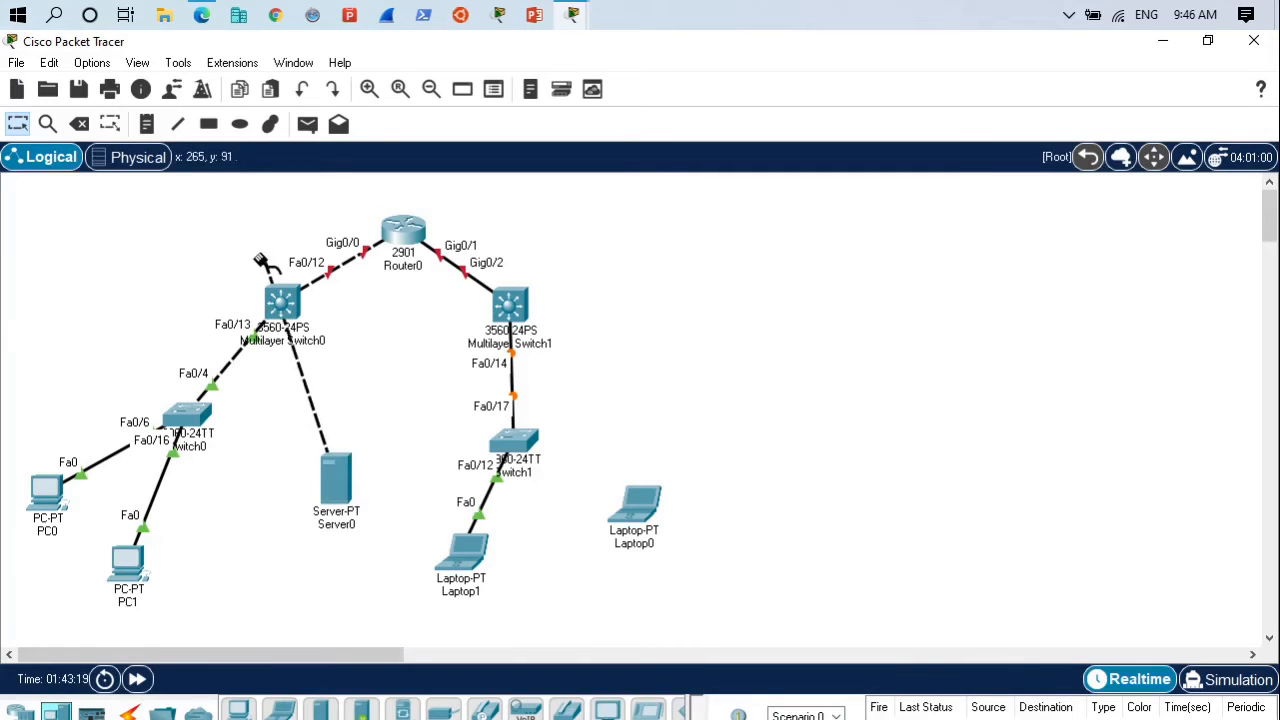
pyautogui.click(285, 300)
pyautogui.click(360, 300)
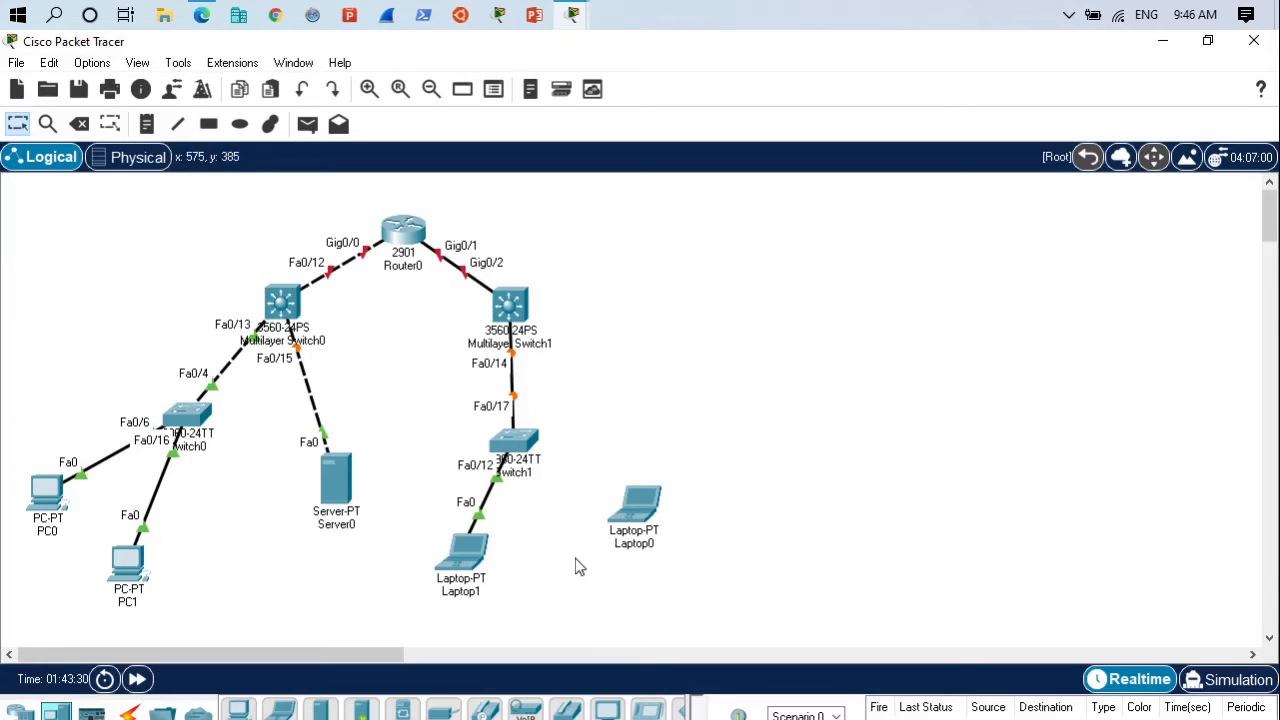
pyautogui.click(21, 712)
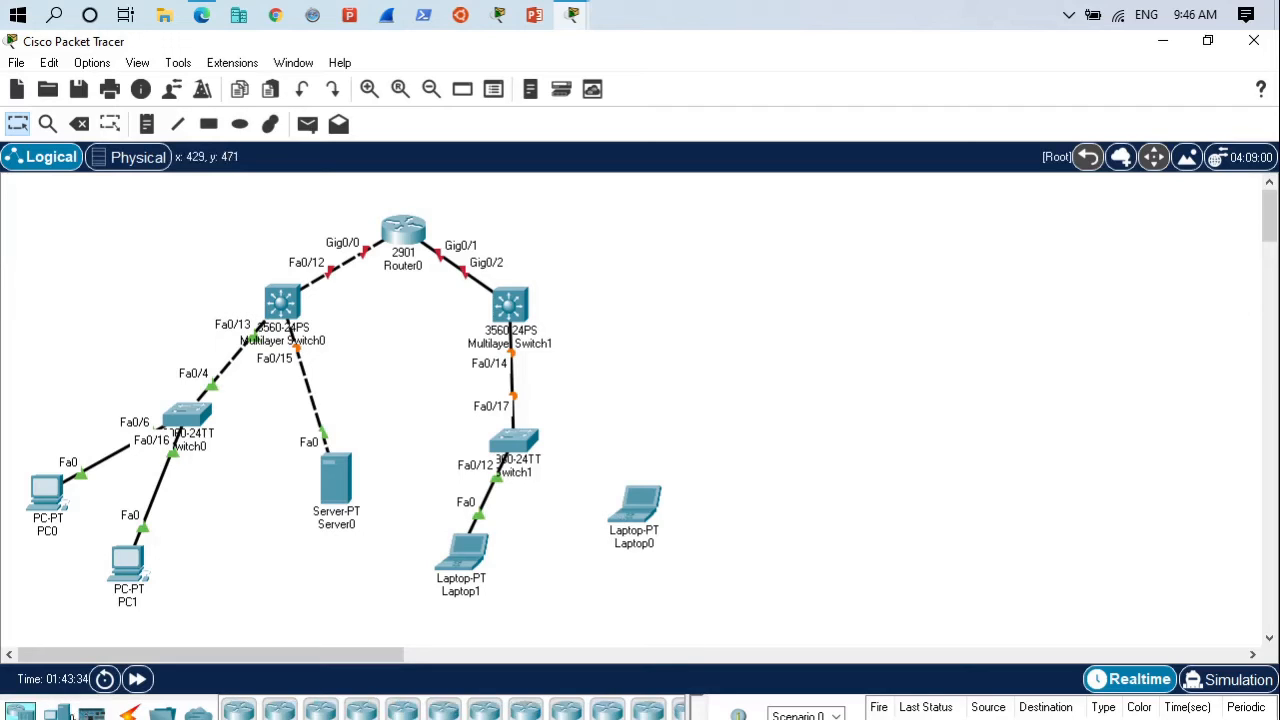
pyautogui.click(57, 712)
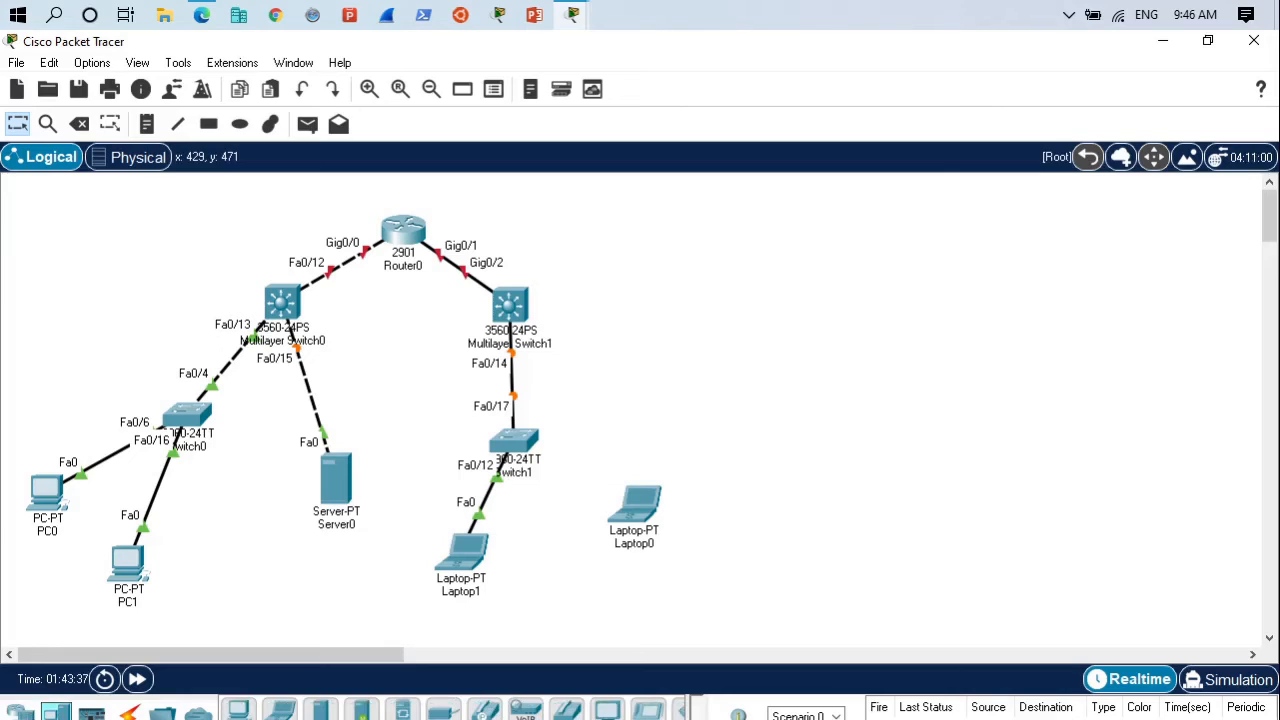
# - Place a WRT300N wireless router in the workspace, to the upper left of Multilayer Switch0
pyautogui.click(20, 712)
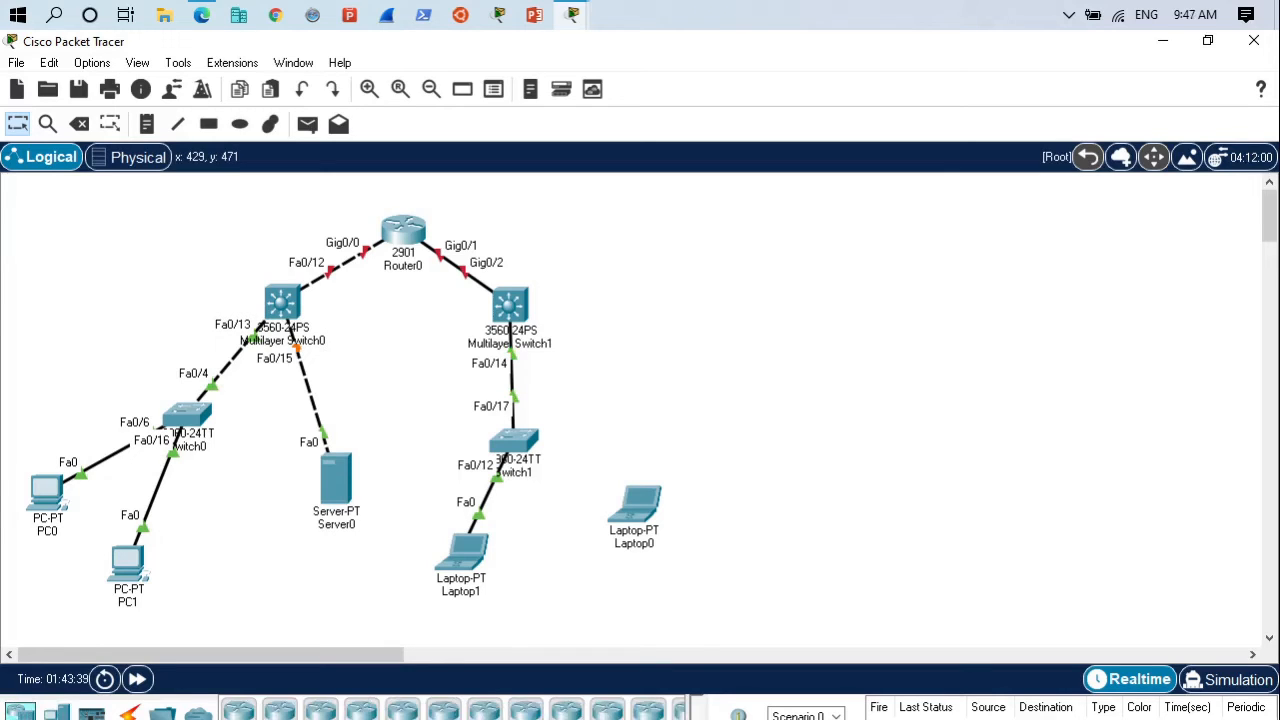
pyautogui.click(128, 719)
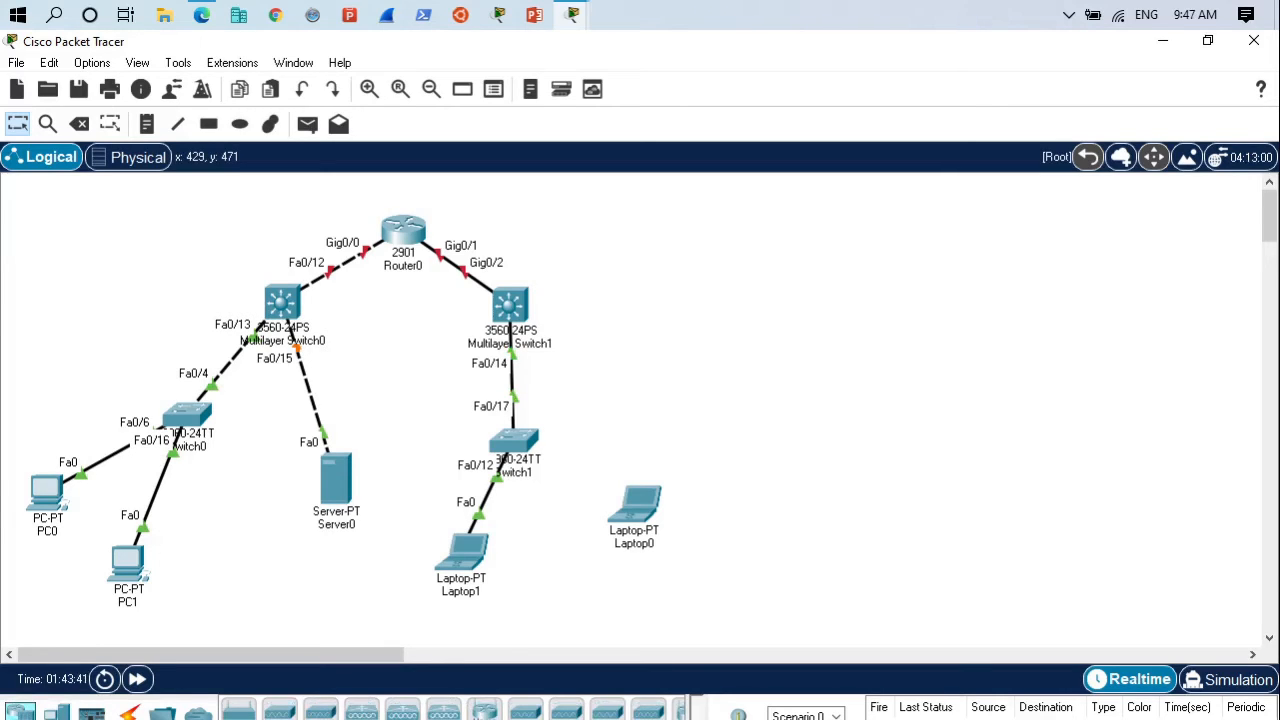
pyautogui.scroll(-5, 452, 712)
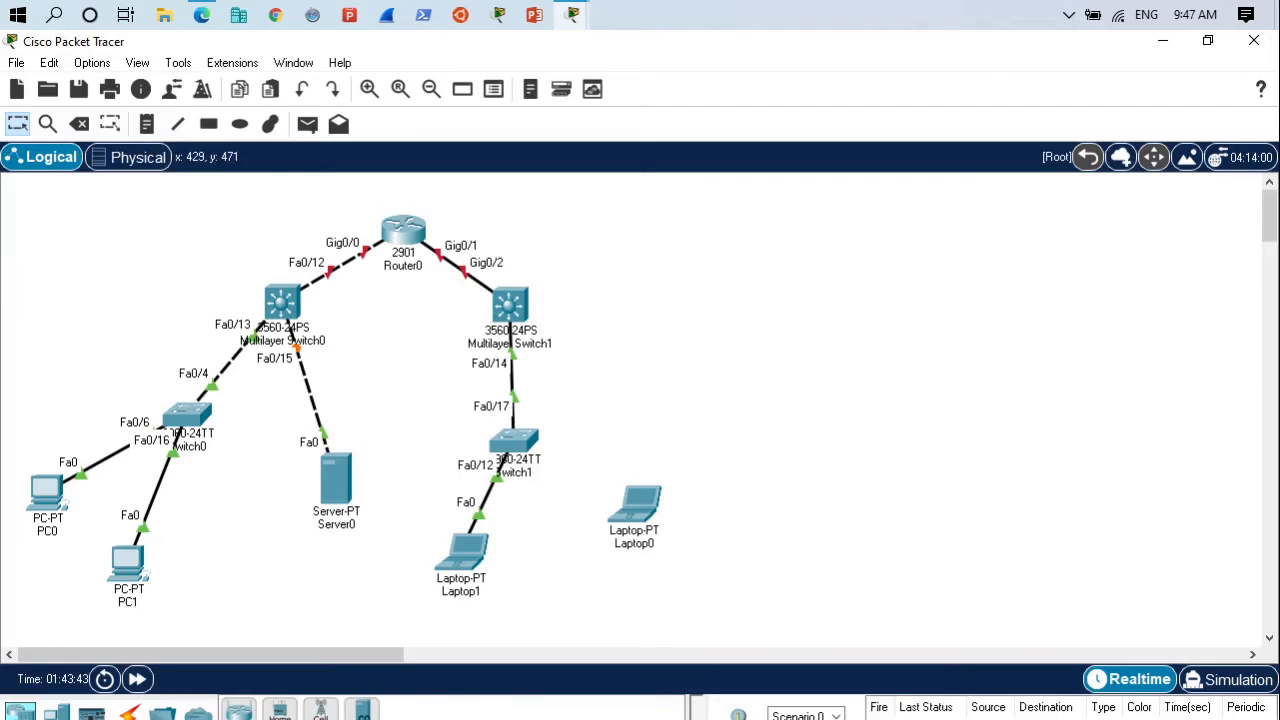
pyautogui.moveTo(343, 714); pyautogui.dragTo(115, 240)
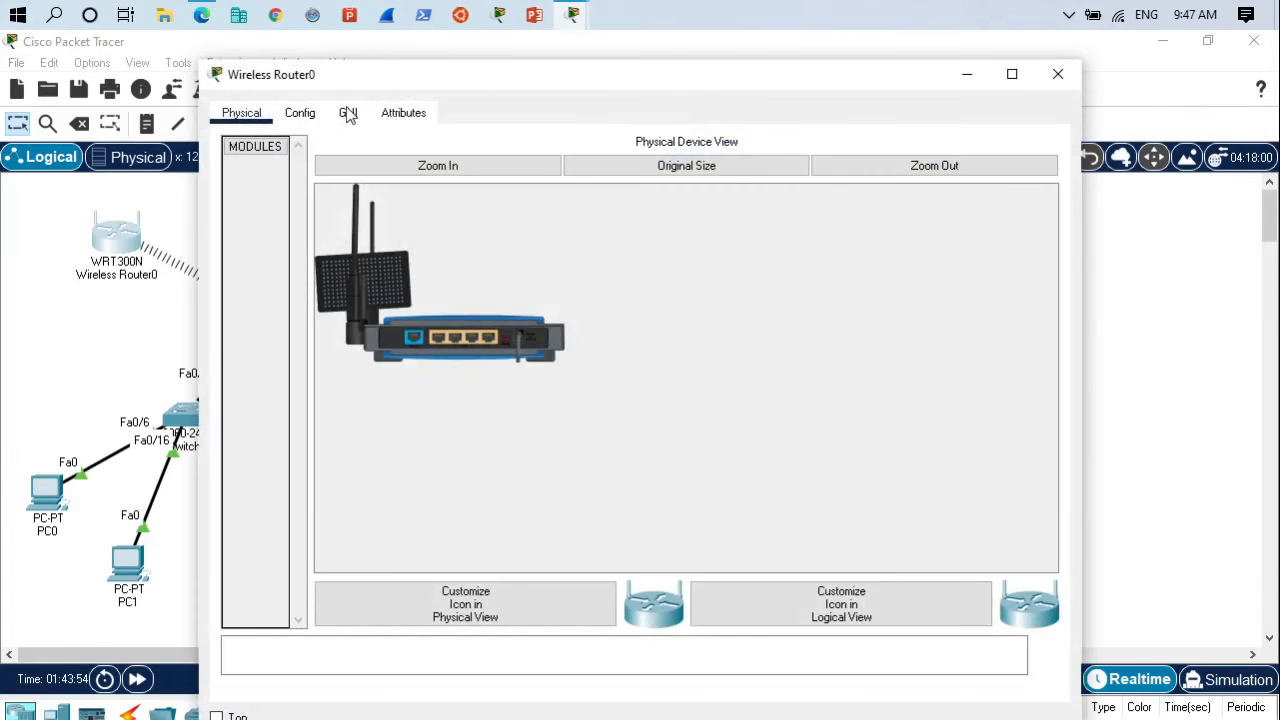
# - Review Wireless Router0's configuration and its web setup page, including the router IP and DHCP server settings
pyautogui.click(300, 114)
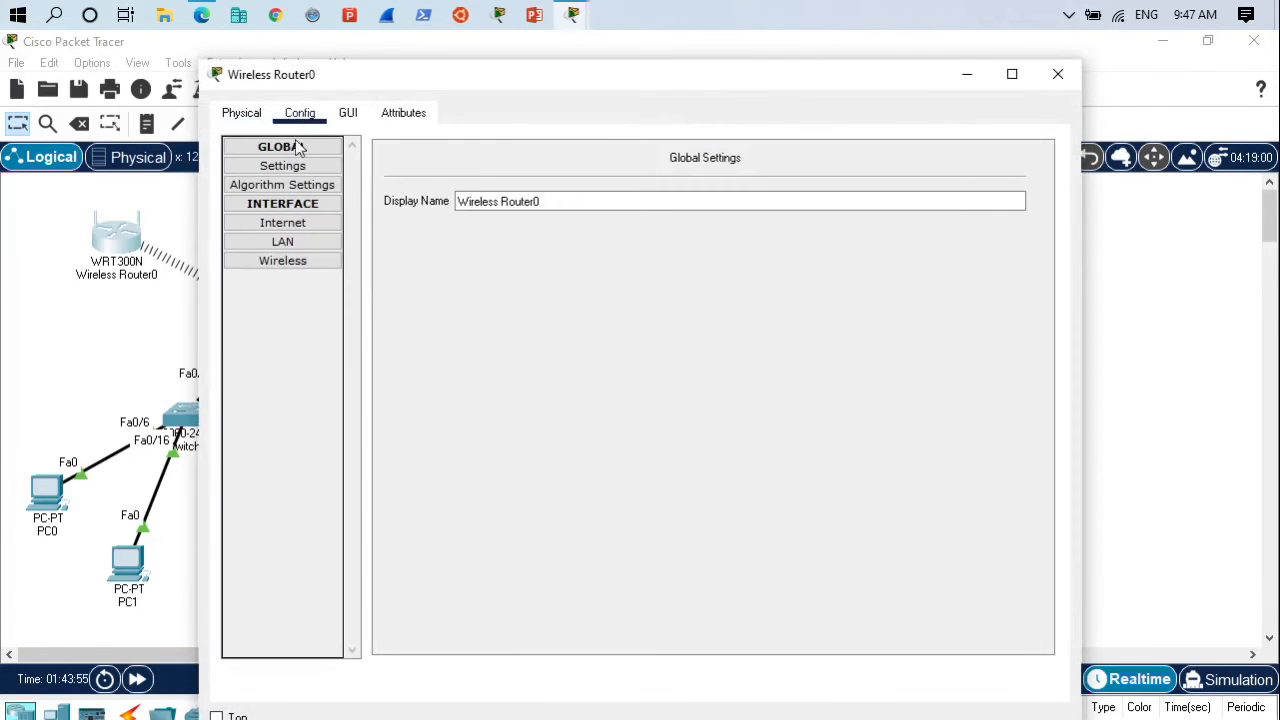
pyautogui.click(347, 114)
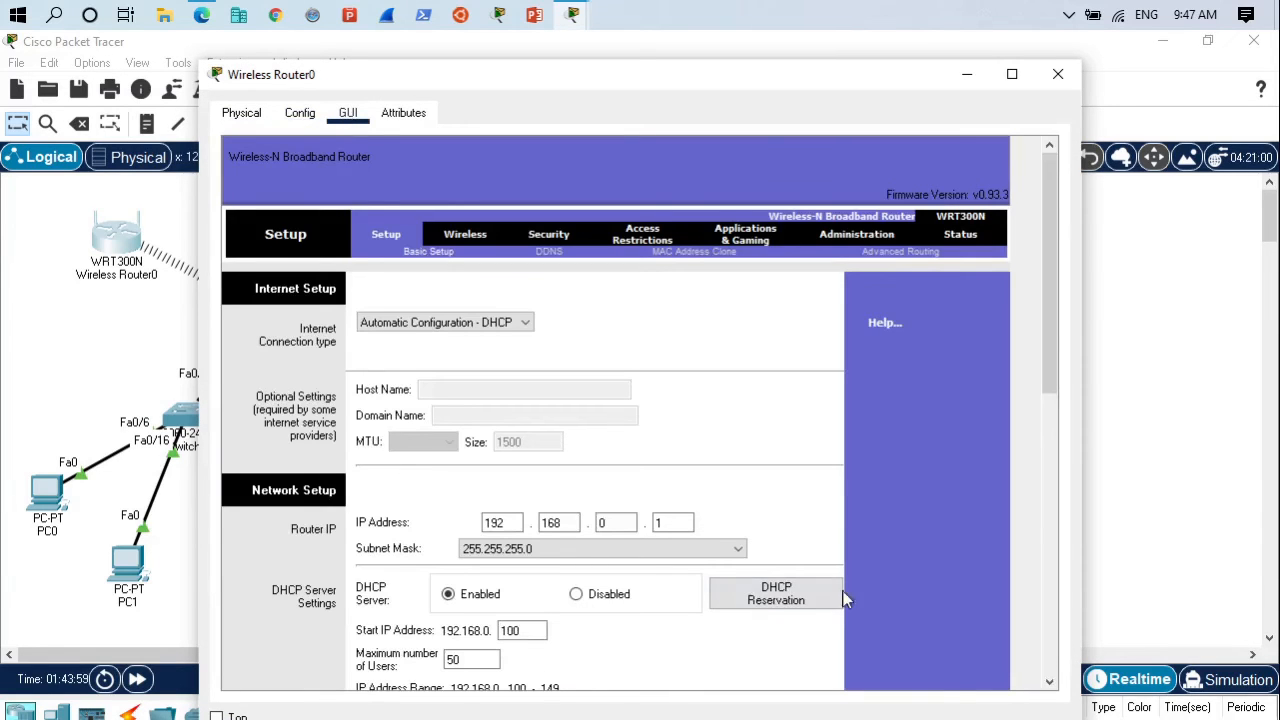
pyautogui.moveTo(1052, 305); pyautogui.dragTo(1064, 445)
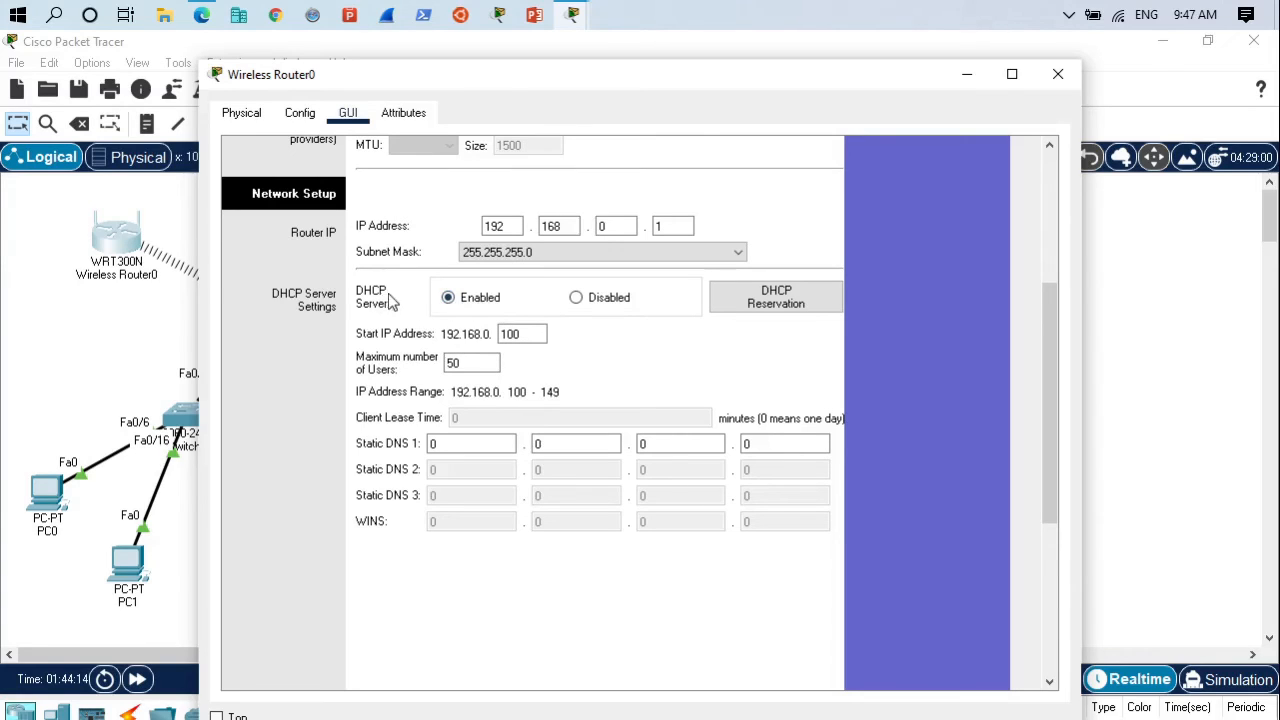
pyautogui.click(1058, 76)
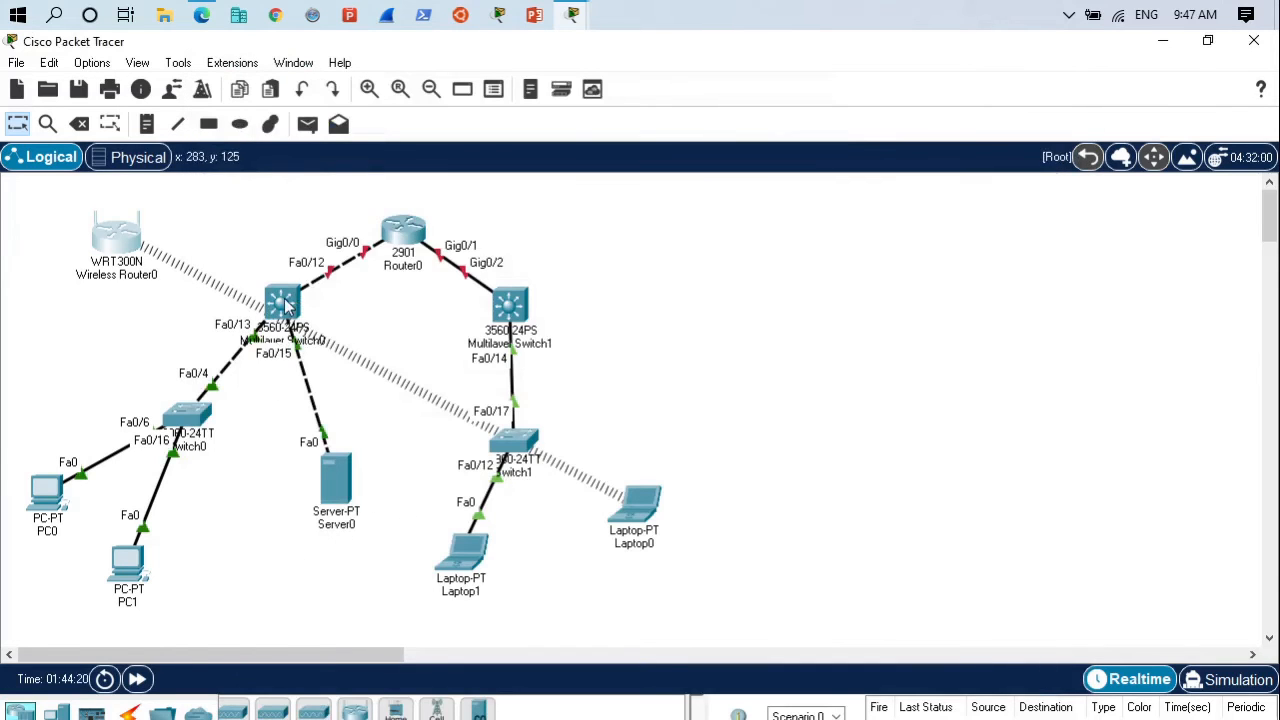
# - Shift Multilayer Switch0 and Router0 slightly up and connect Wireless Router0's Ethernet 1 to Multilayer Switch0's GigabitEthernet0/1 with a copper straight-through cable
pyautogui.moveTo(290, 300); pyautogui.dragTo(308, 274)
pyautogui.moveTo(428, 233); pyautogui.dragTo(462, 223)
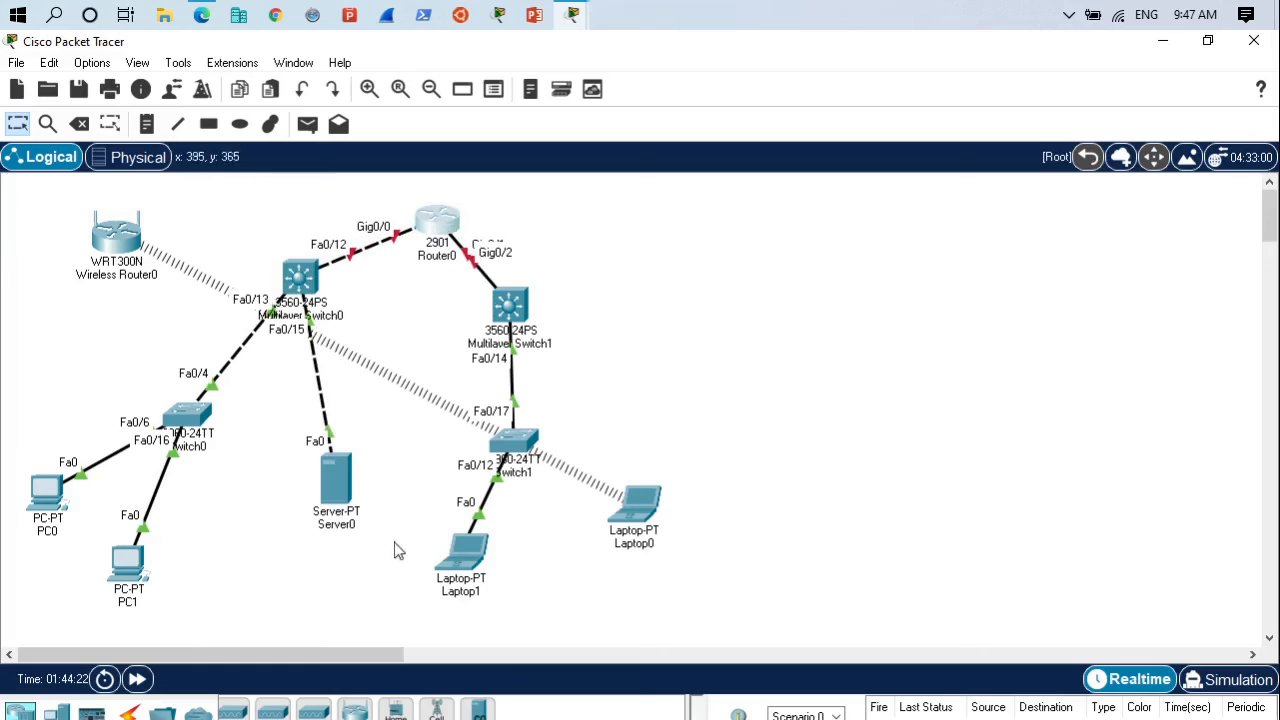
pyautogui.click(128, 712)
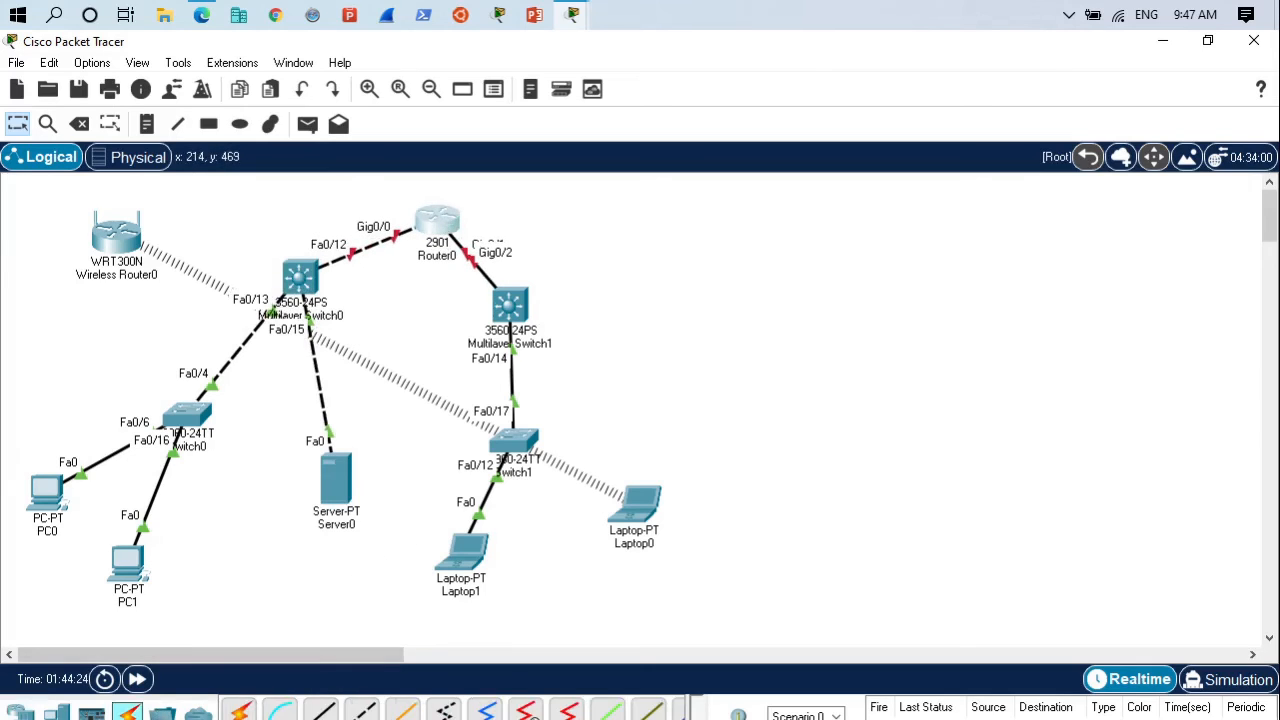
pyautogui.click(320, 711)
pyautogui.click(117, 235)
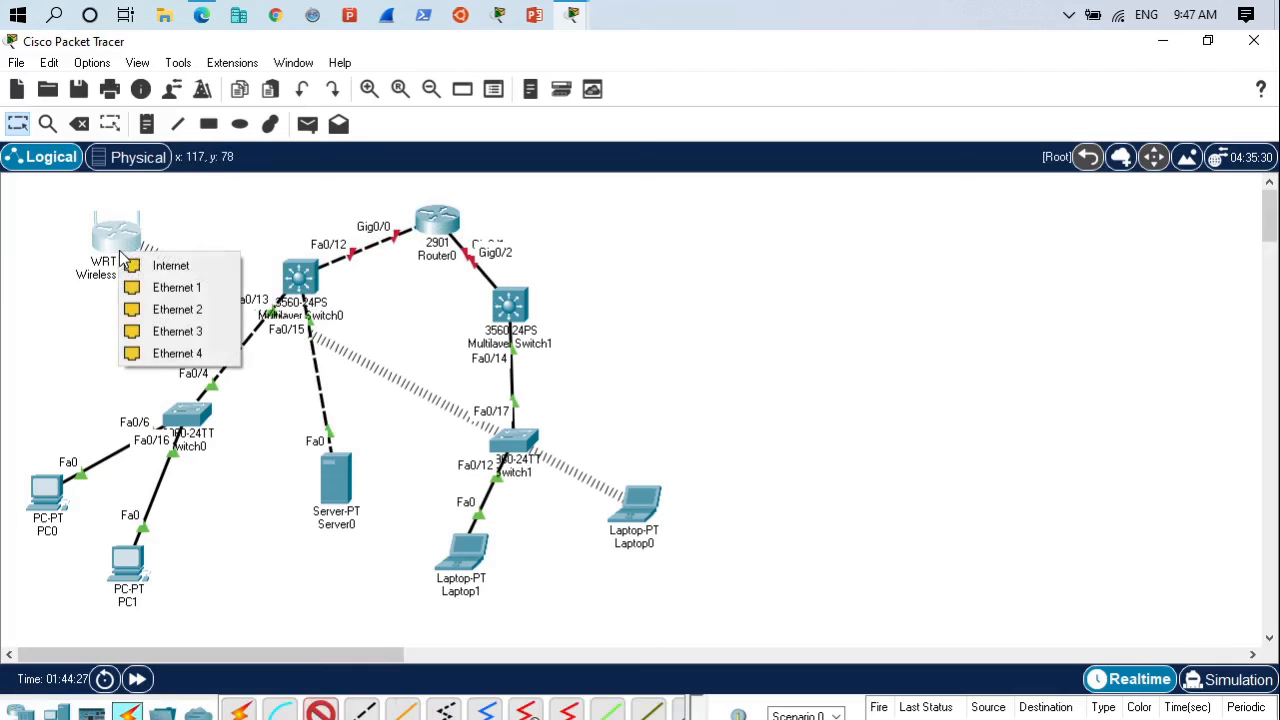
pyautogui.click(185, 287)
pyautogui.click(300, 272)
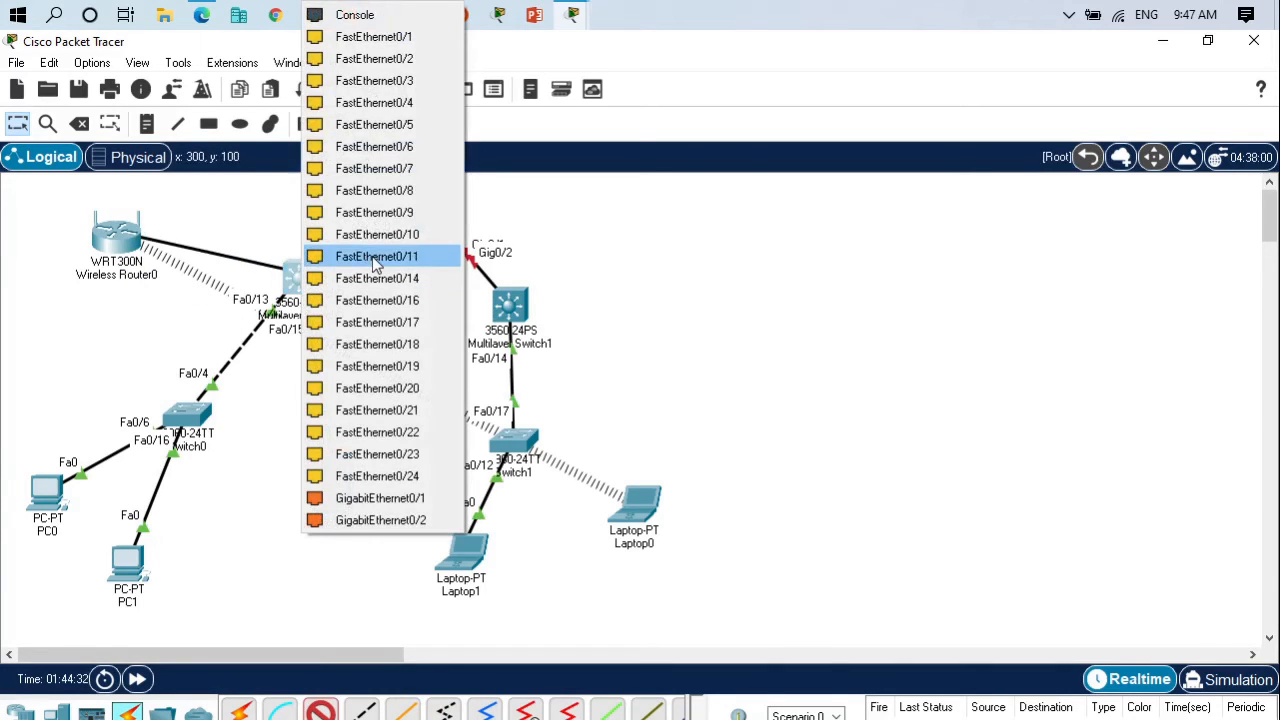
pyautogui.click(363, 498)
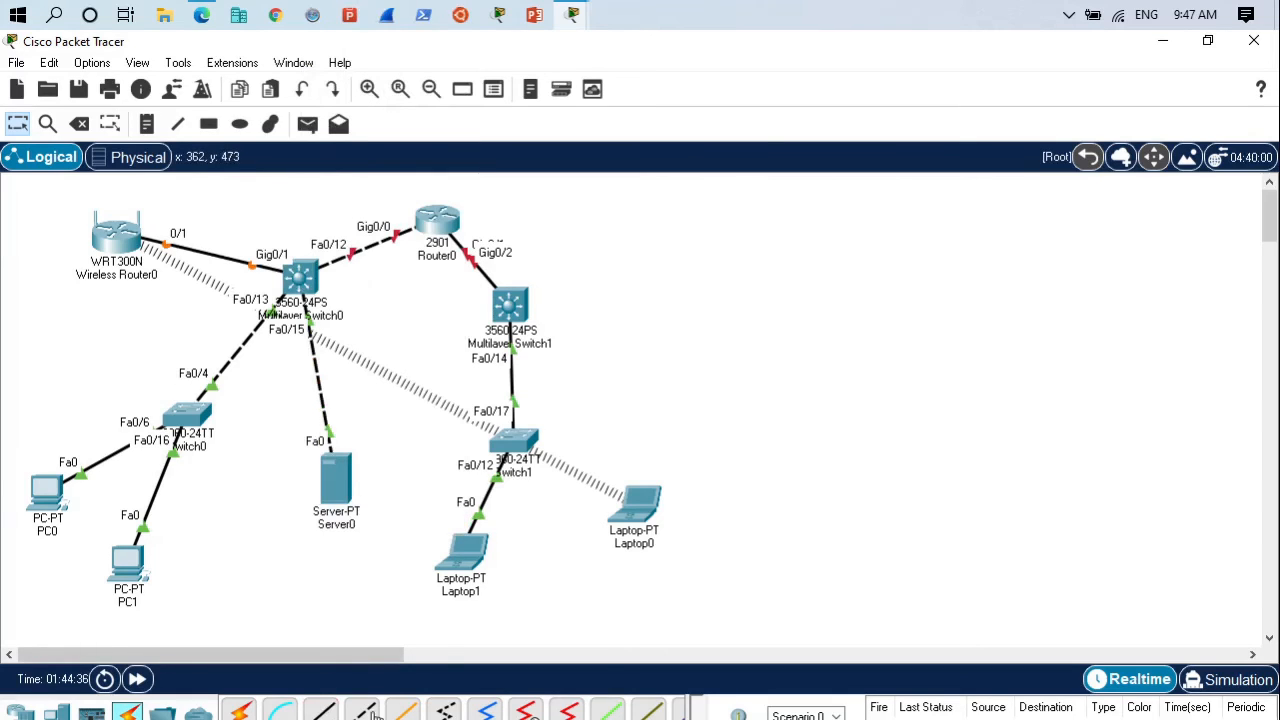
# - Connect FastEthernet0/2 on Multilayer Switch0 to FastEthernet0/13 on Multilayer Switch1 with a copper cross-over cable
pyautogui.click(308, 280)
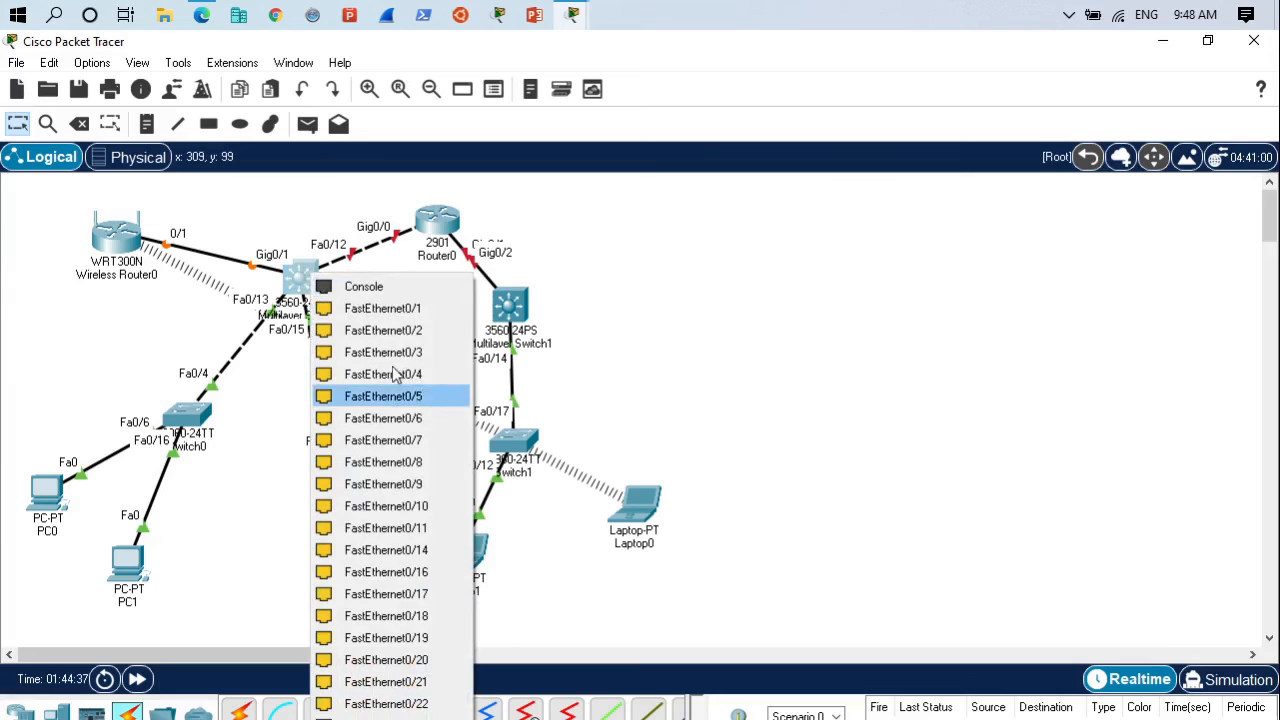
pyautogui.click(370, 330)
pyautogui.click(512, 308)
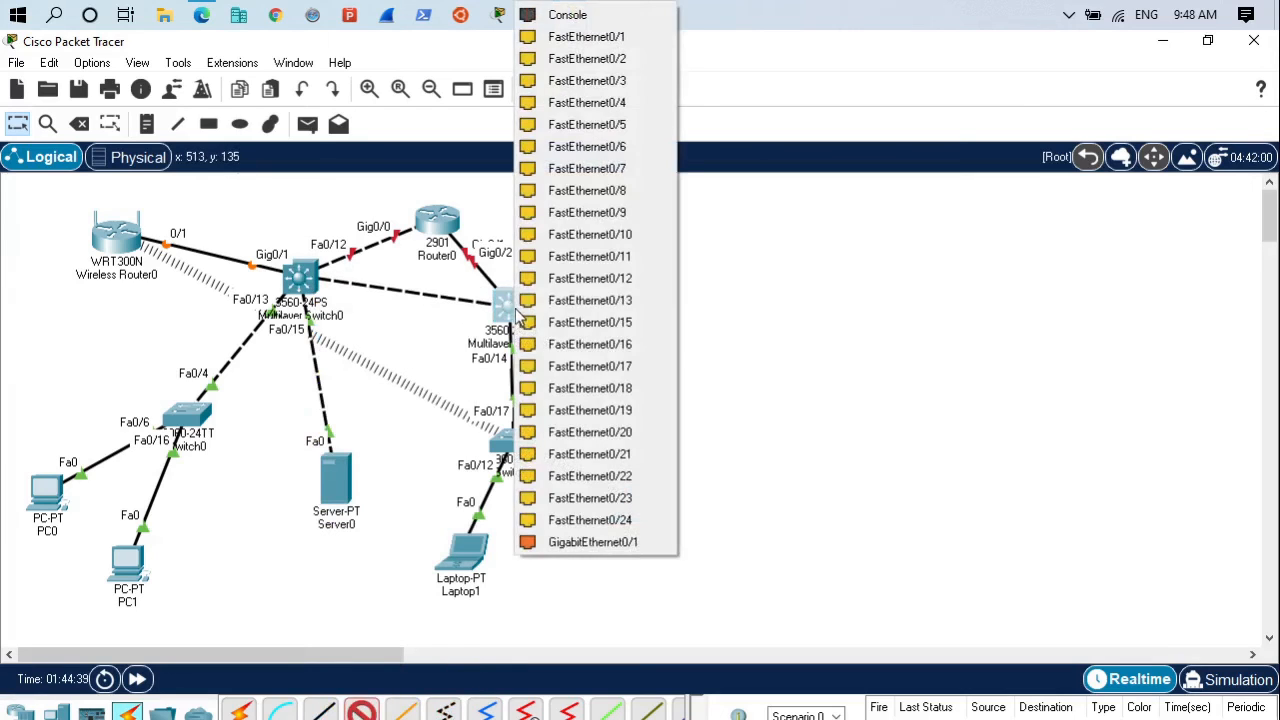
pyautogui.click(565, 298)
# - Spread out the topology by moving Multilayer Switch1, Switch1 and Laptop1 to the right and Laptop0 between Server0 and Laptop1
pyautogui.moveTo(520, 312); pyautogui.dragTo(615, 310)
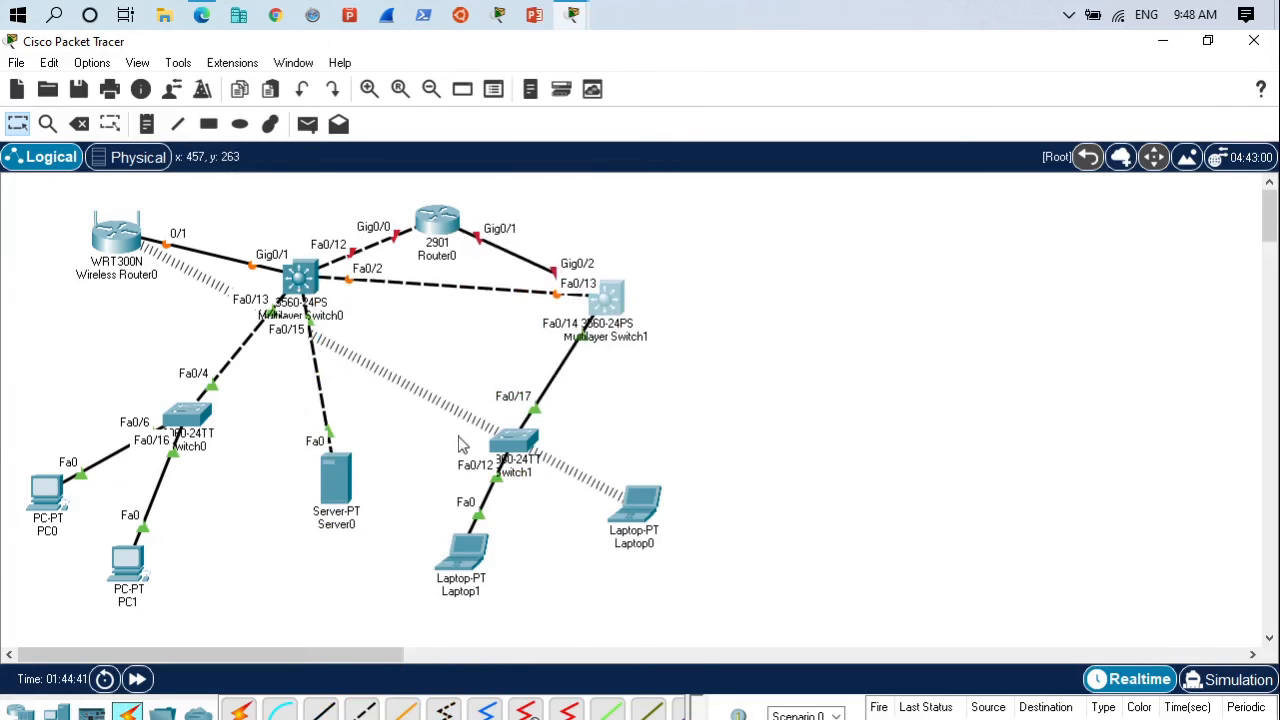
pyautogui.moveTo(445, 424); pyautogui.dragTo(660, 553)
pyautogui.moveTo(528, 432); pyautogui.dragTo(666, 424)
pyautogui.click(714, 334)
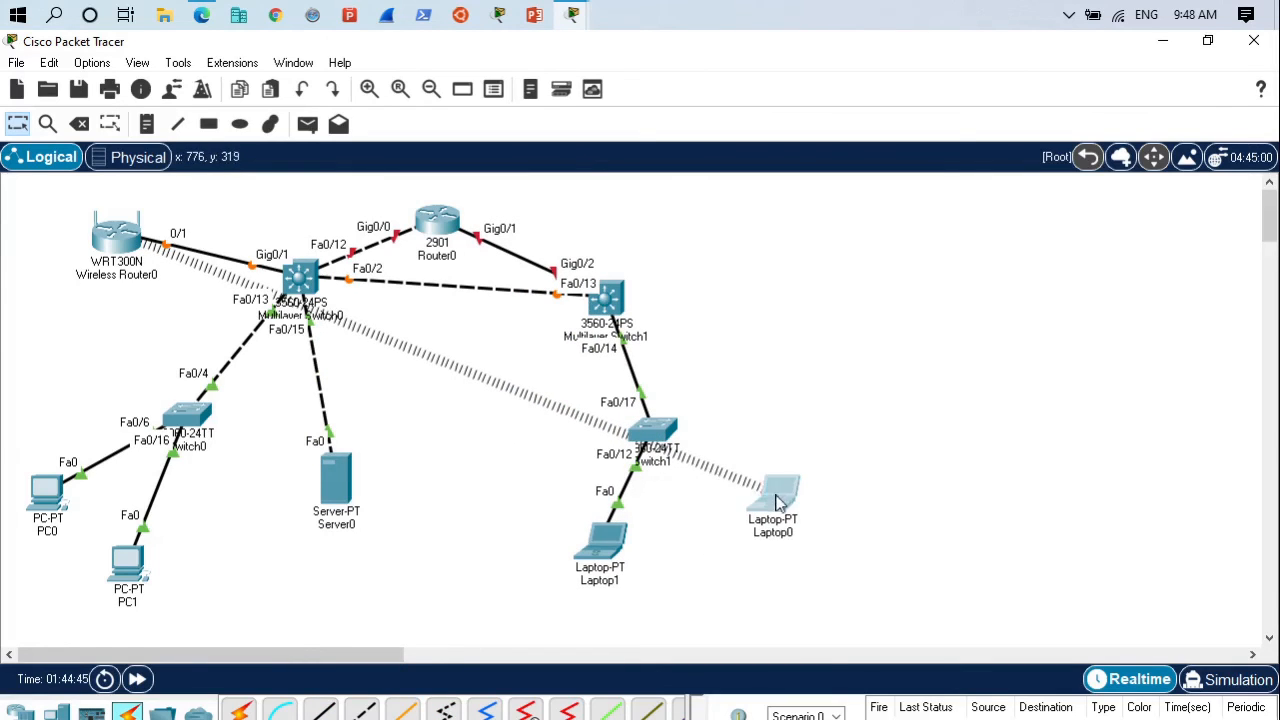
pyautogui.moveTo(755, 485); pyautogui.dragTo(488, 588)
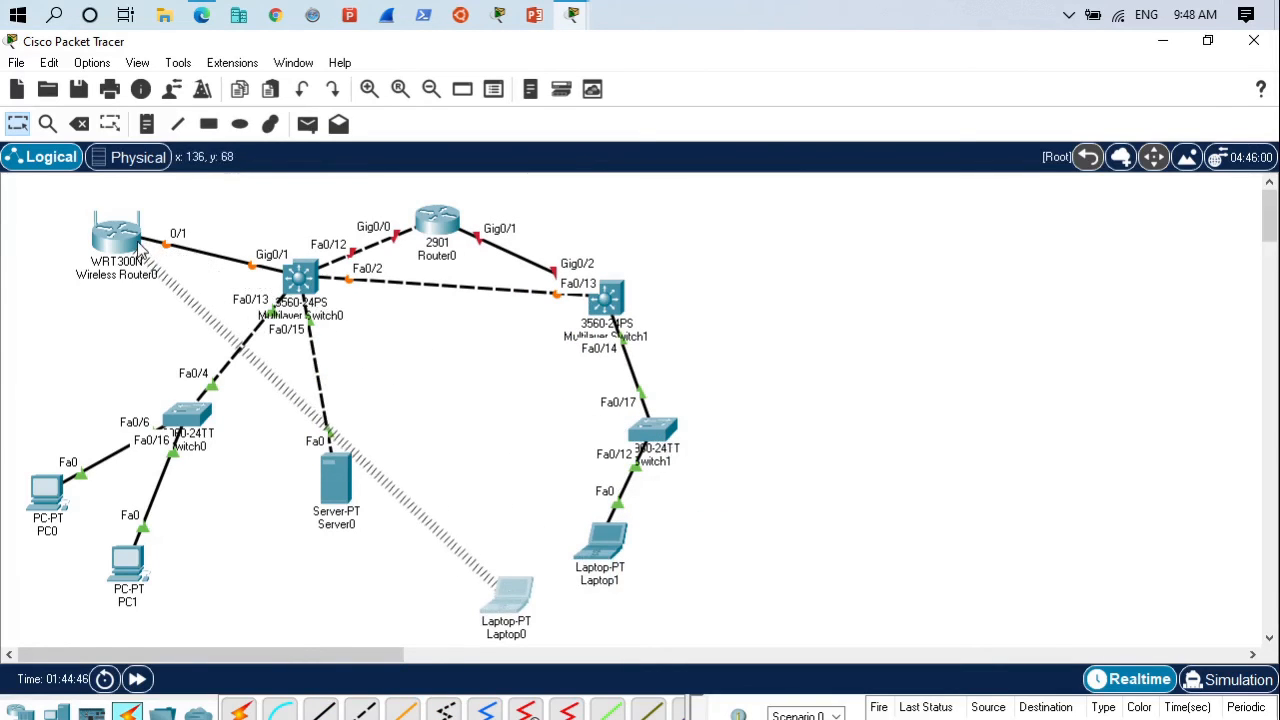
# - Check the IP configuration of Laptop0's Wireless0 interface
pyautogui.click(515, 600)
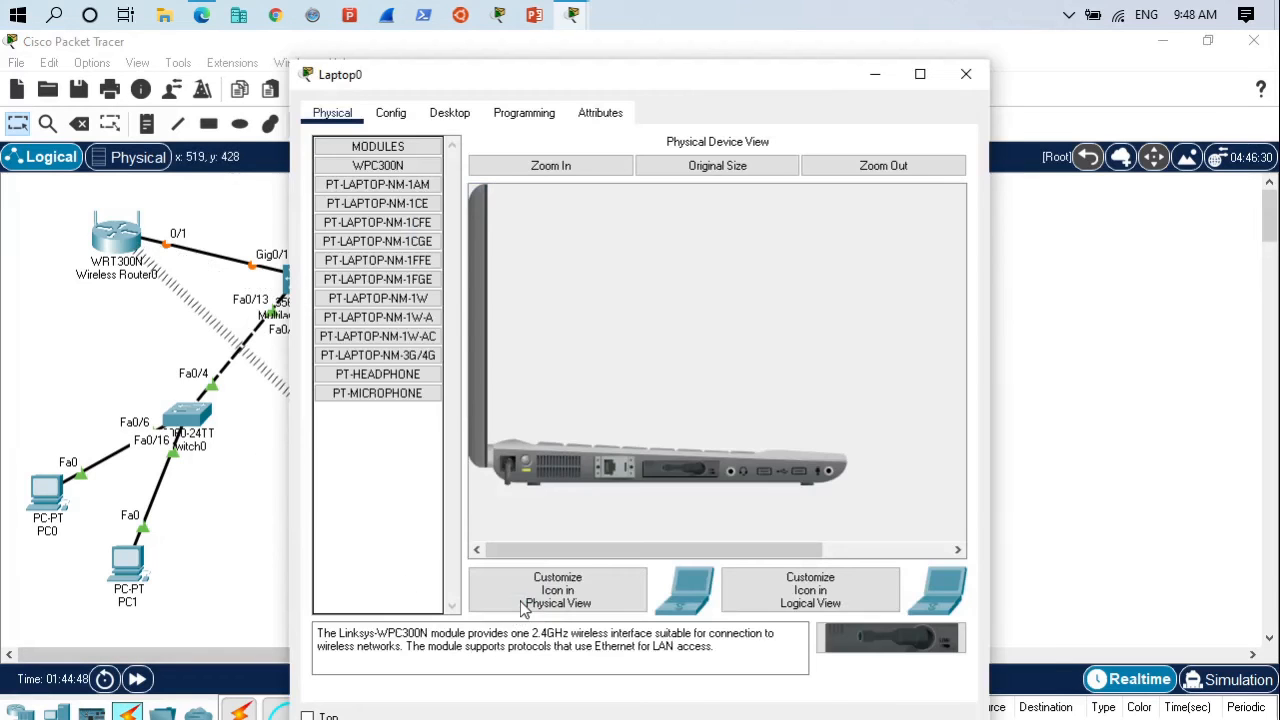
pyautogui.click(449, 113)
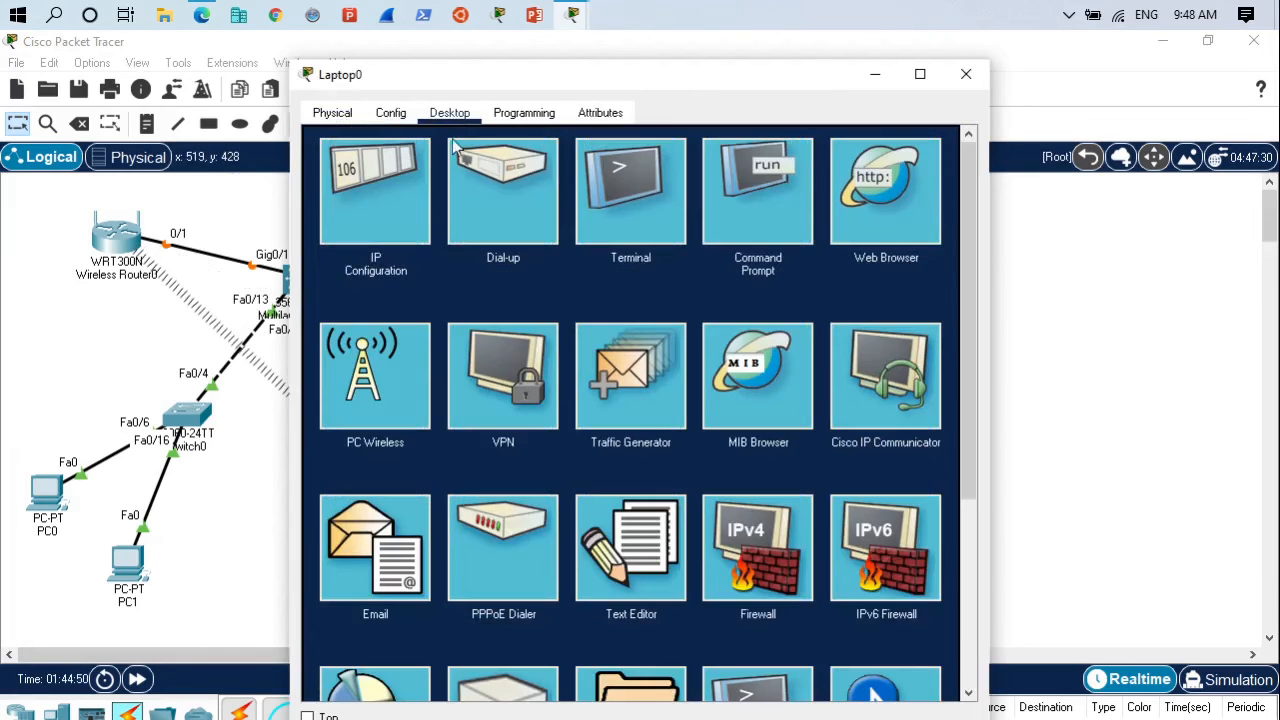
pyautogui.click(372, 194)
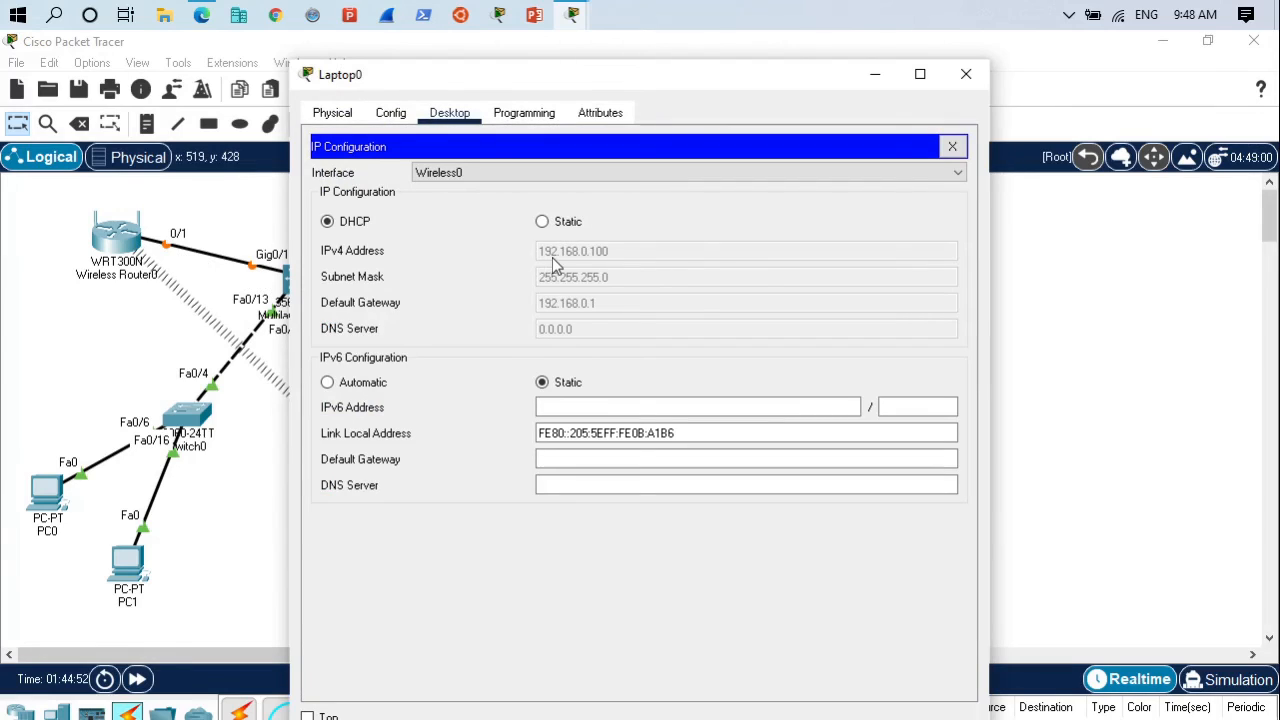
pyautogui.click(966, 74)
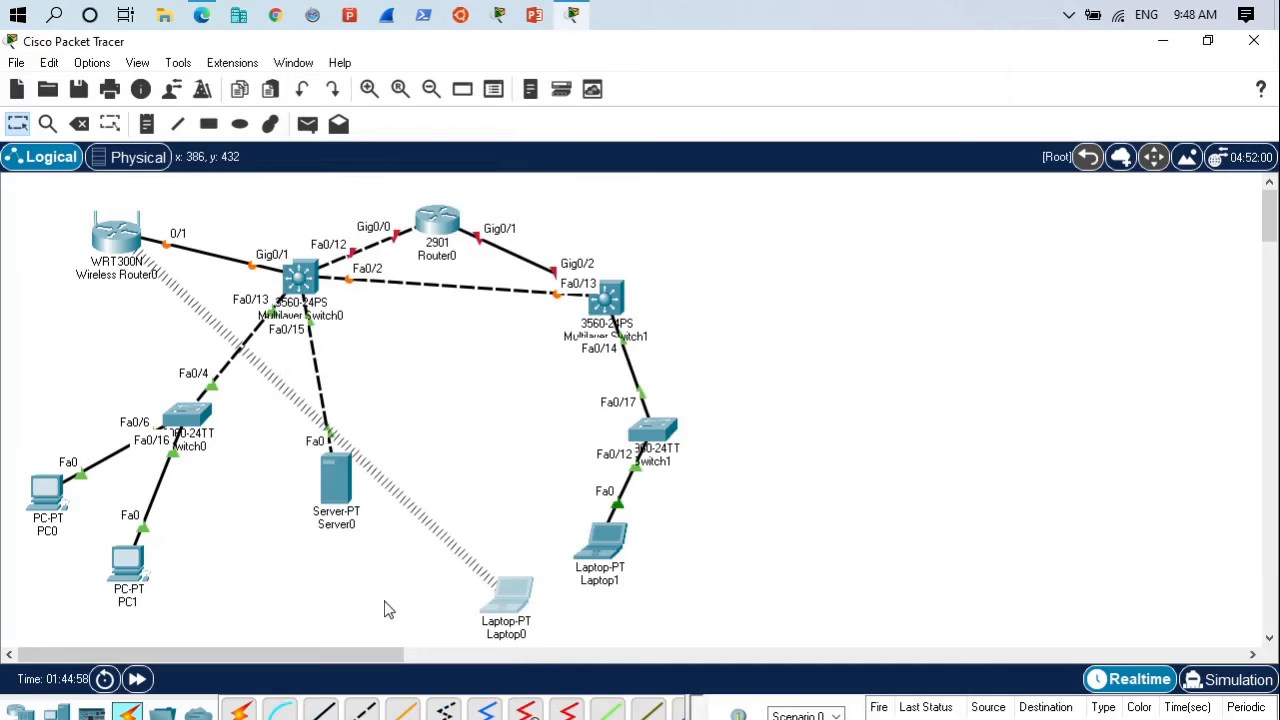
# - Set PC0's FastEthernet0 IP configuration to DHCP
pyautogui.click(55, 503)
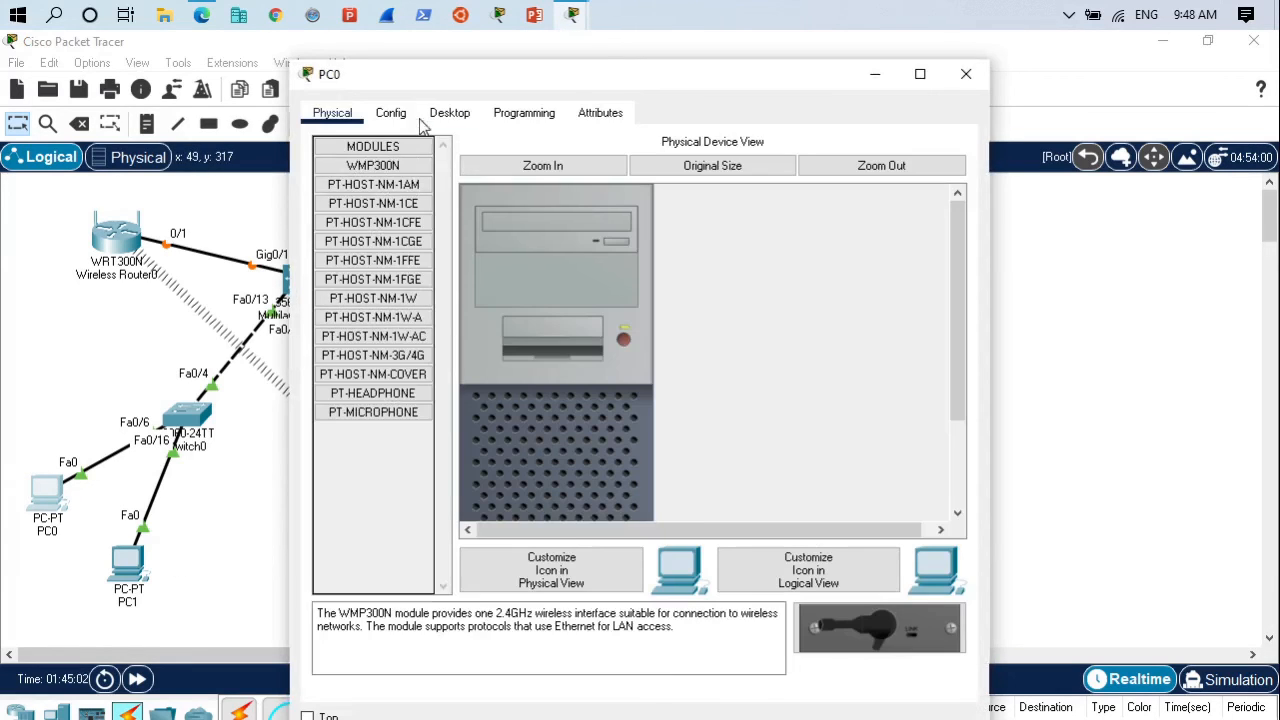
pyautogui.click(450, 112)
pyautogui.click(369, 177)
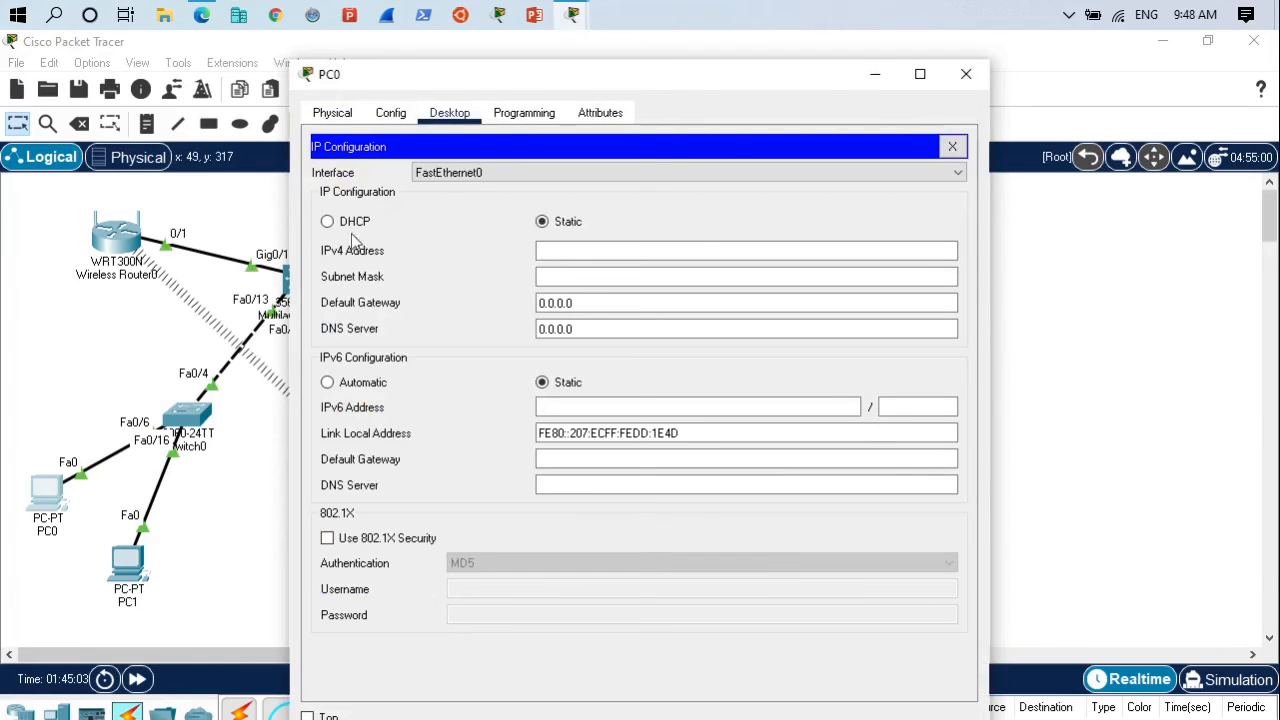
pyautogui.click(340, 222)
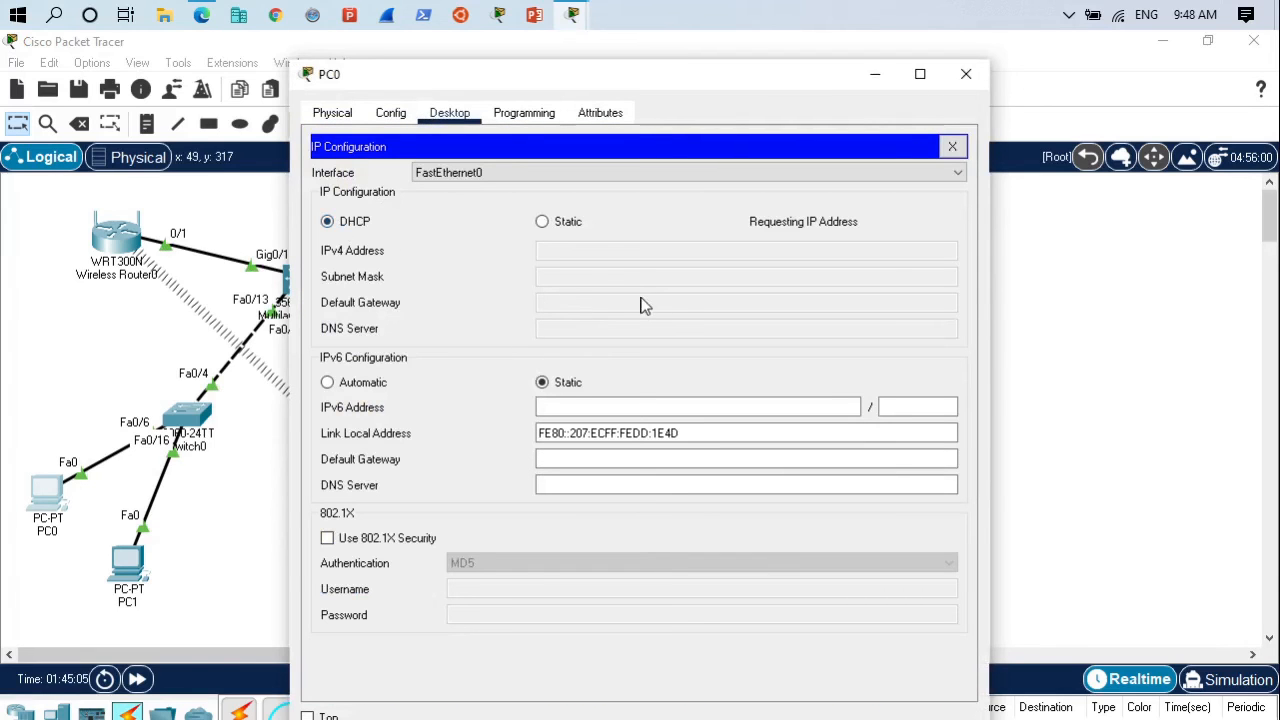
pyautogui.click(966, 75)
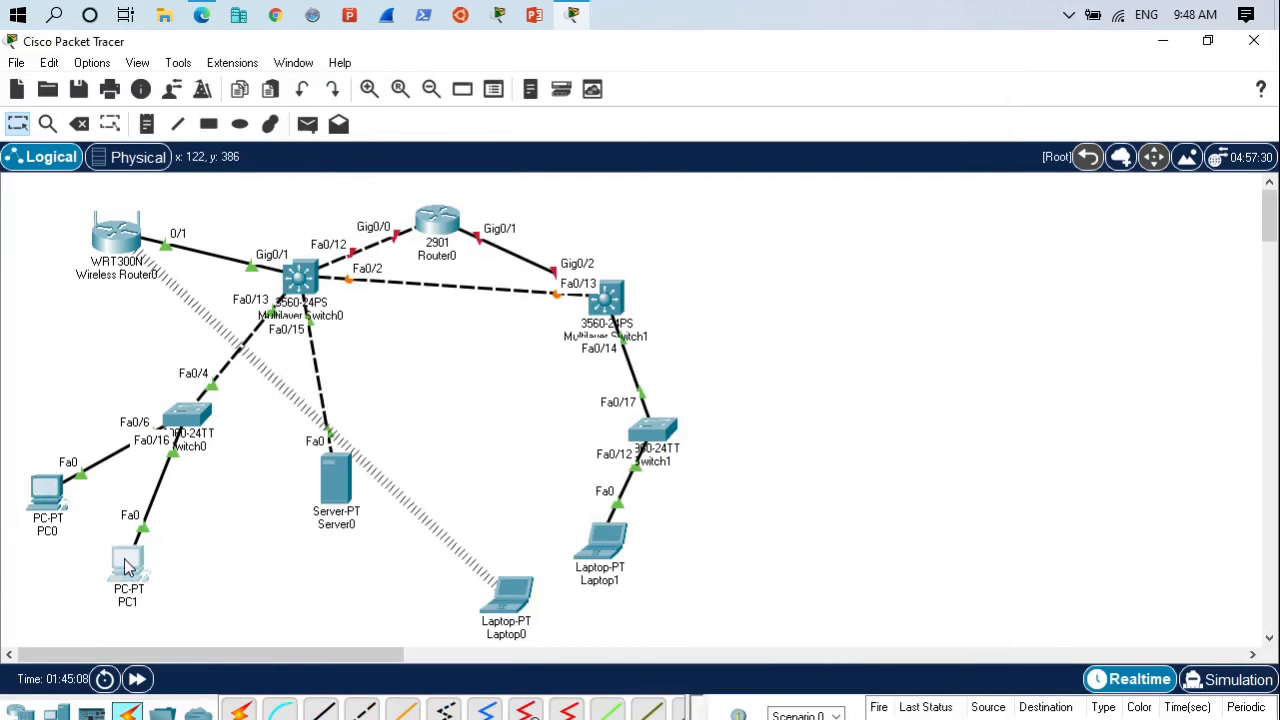
# - Set PC1's FastEthernet0 IP configuration to DHCP
pyautogui.click(127, 567)
pyautogui.click(452, 114)
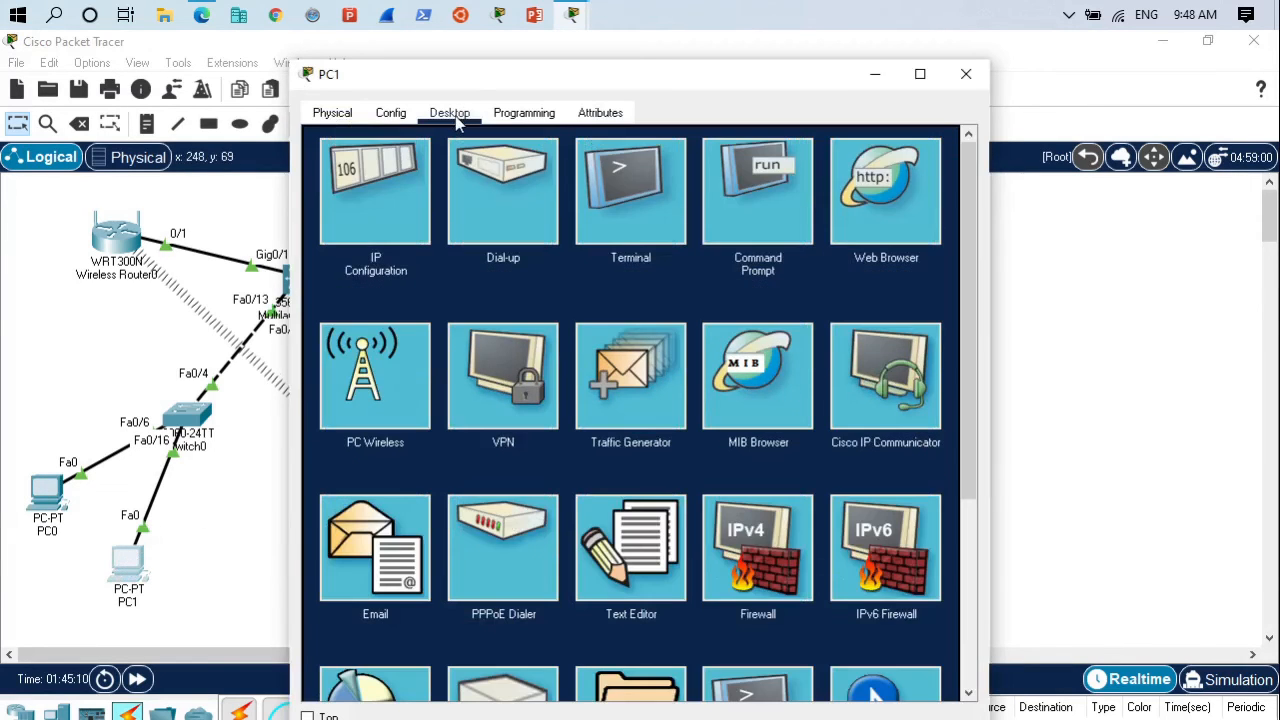
pyautogui.click(366, 215)
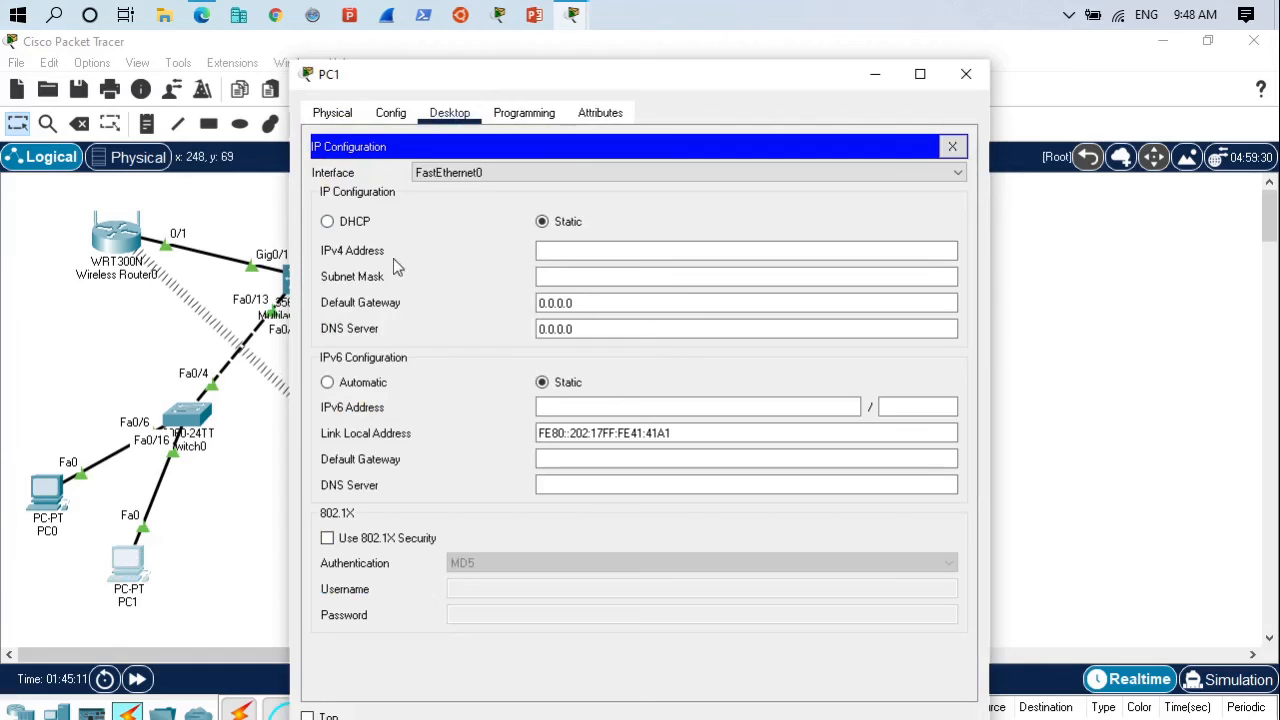
pyautogui.click(328, 222)
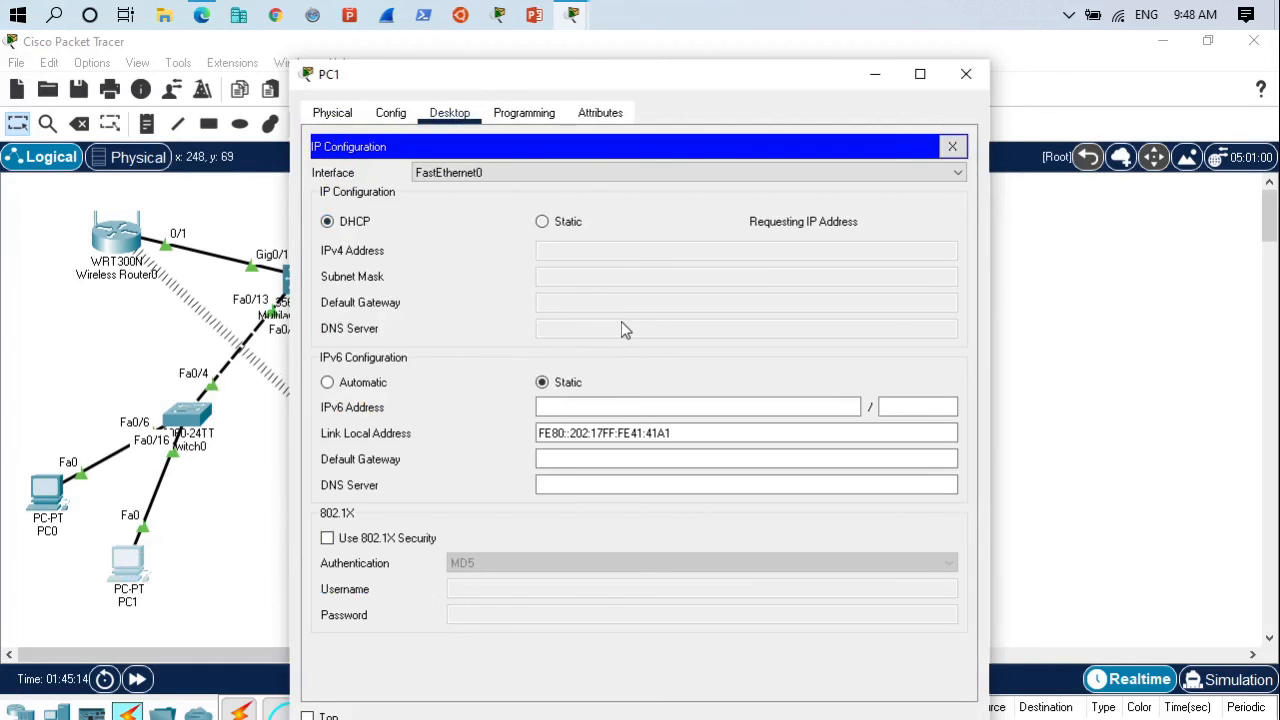
pyautogui.click(966, 74)
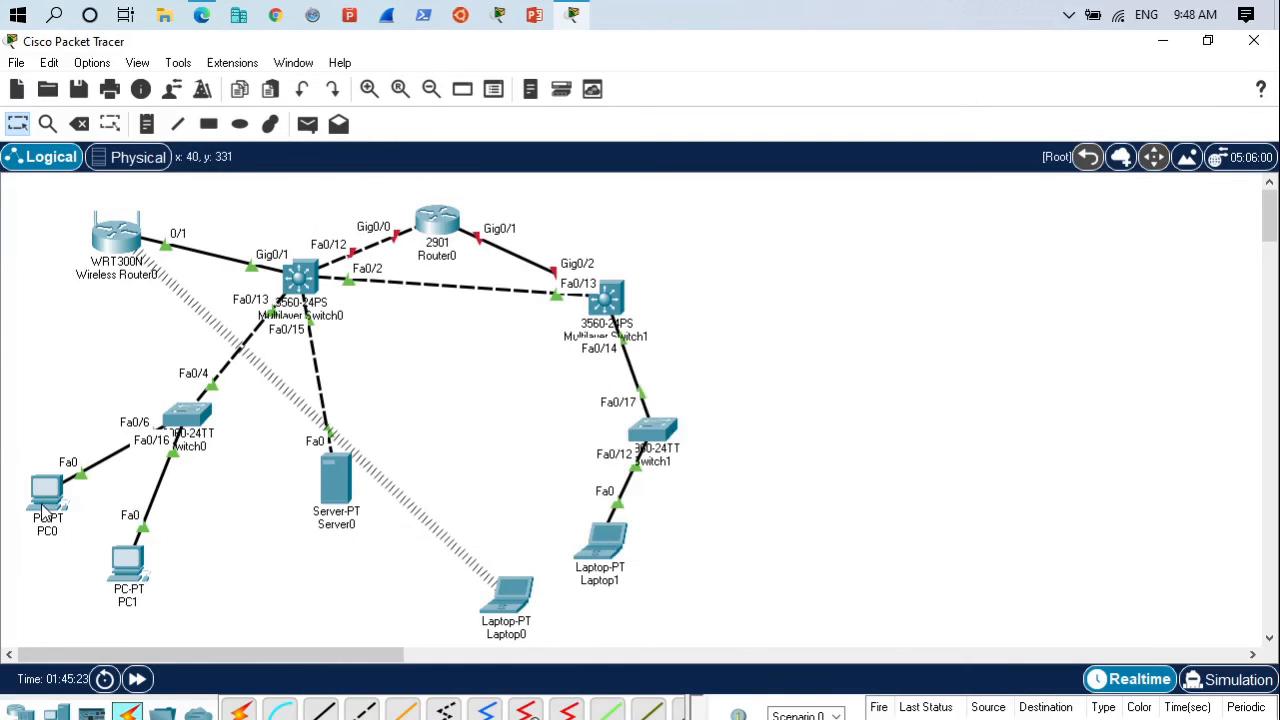
# - Run ipconfig in Laptop0's Command Prompt to check its network addresses
pyautogui.moveTo(48, 500)
pyautogui.click(512, 596)
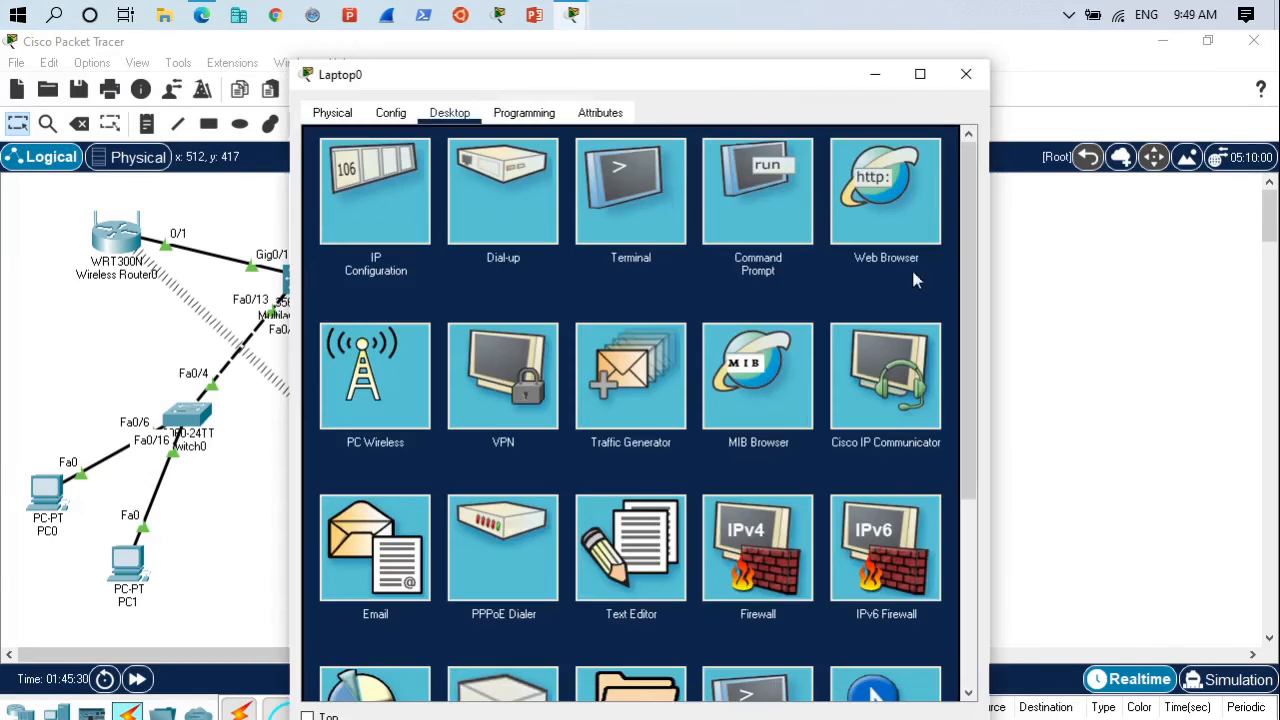
pyautogui.click(758, 190)
pyautogui.moveTo(707, 90); pyautogui.dragTo(849, 74)
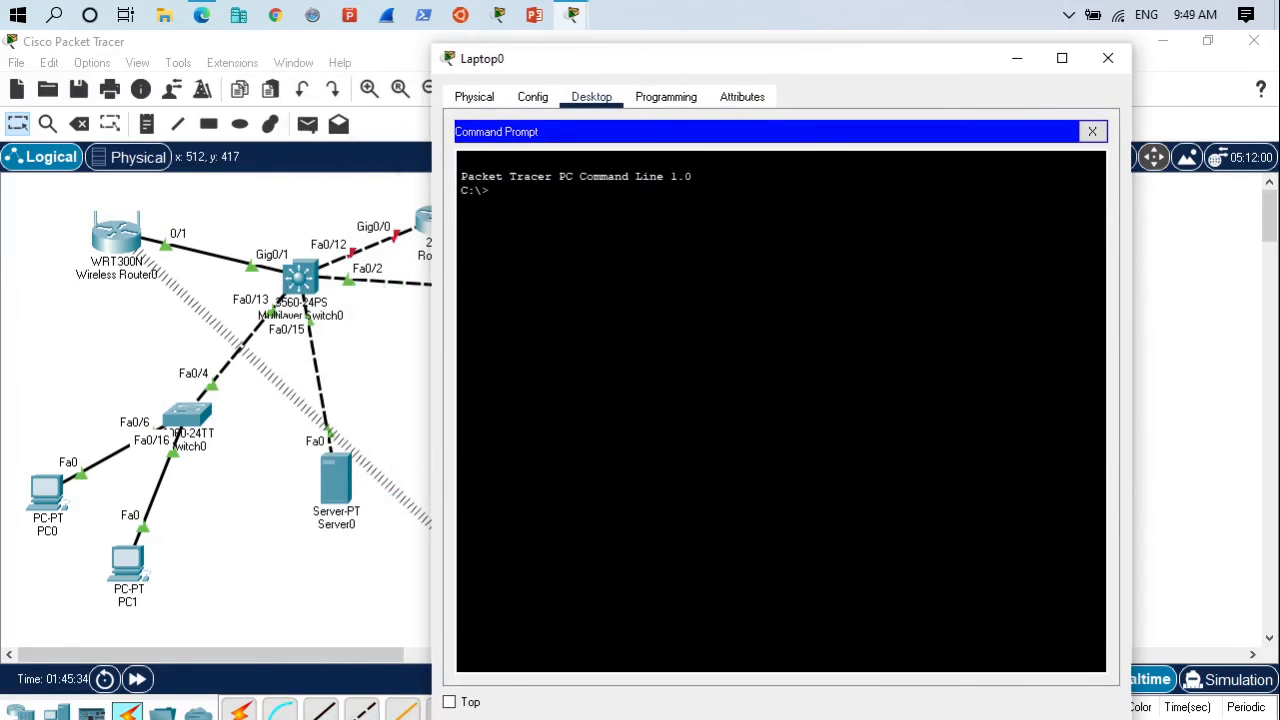
pyautogui.press('Return')
pyautogui.press('Return')
pyautogui.write('iupconf')
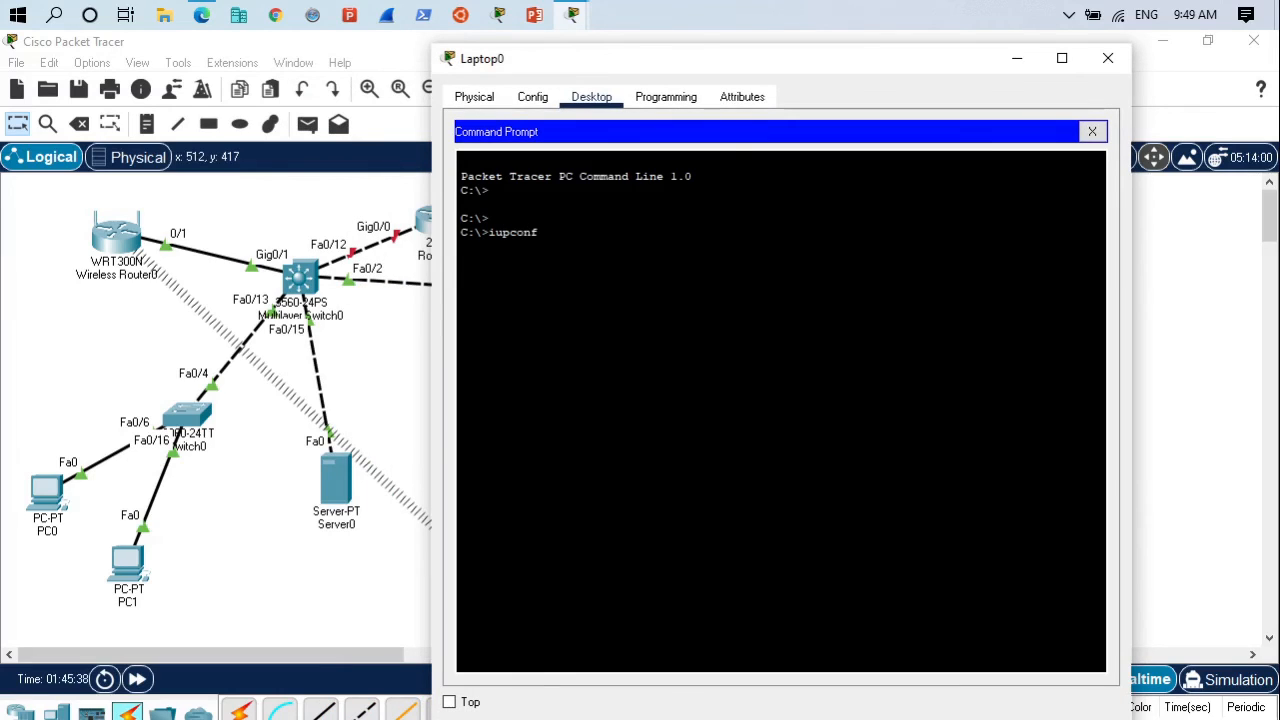
pyautogui.write('ig')
pyautogui.press('Return')
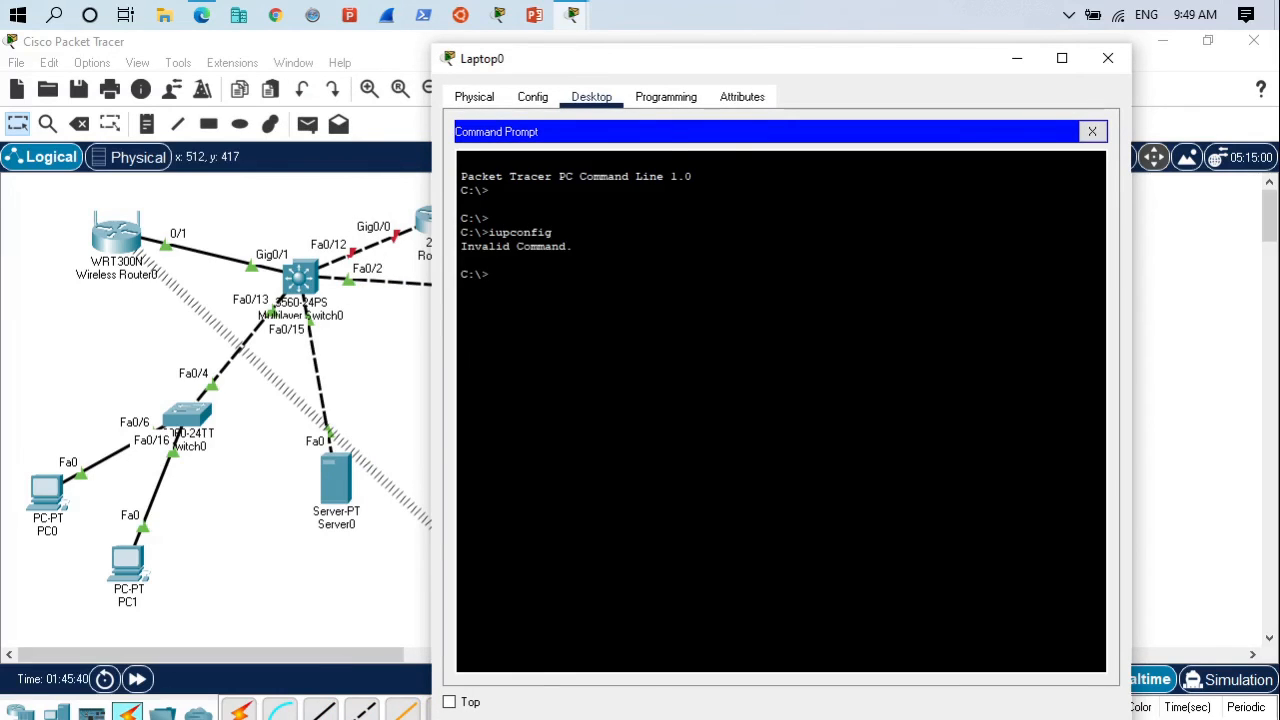
pyautogui.press('Up')
pyautogui.press('BackSpace')
pyautogui.press('Return')
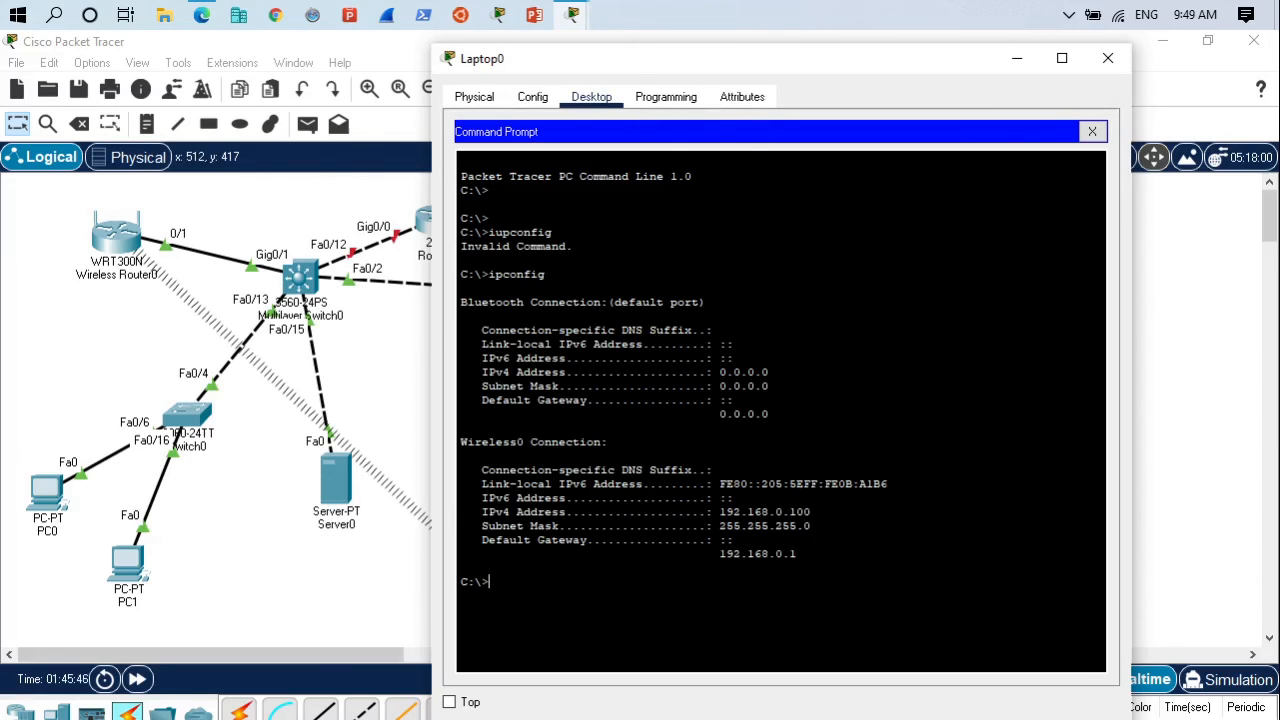
# - Ping 192.168.0.101 from Laptop0's Command Prompt to test connectivity to PC0, then close the laptop's window
pyautogui.moveTo(812, 511); pyautogui.dragTo(706, 511)
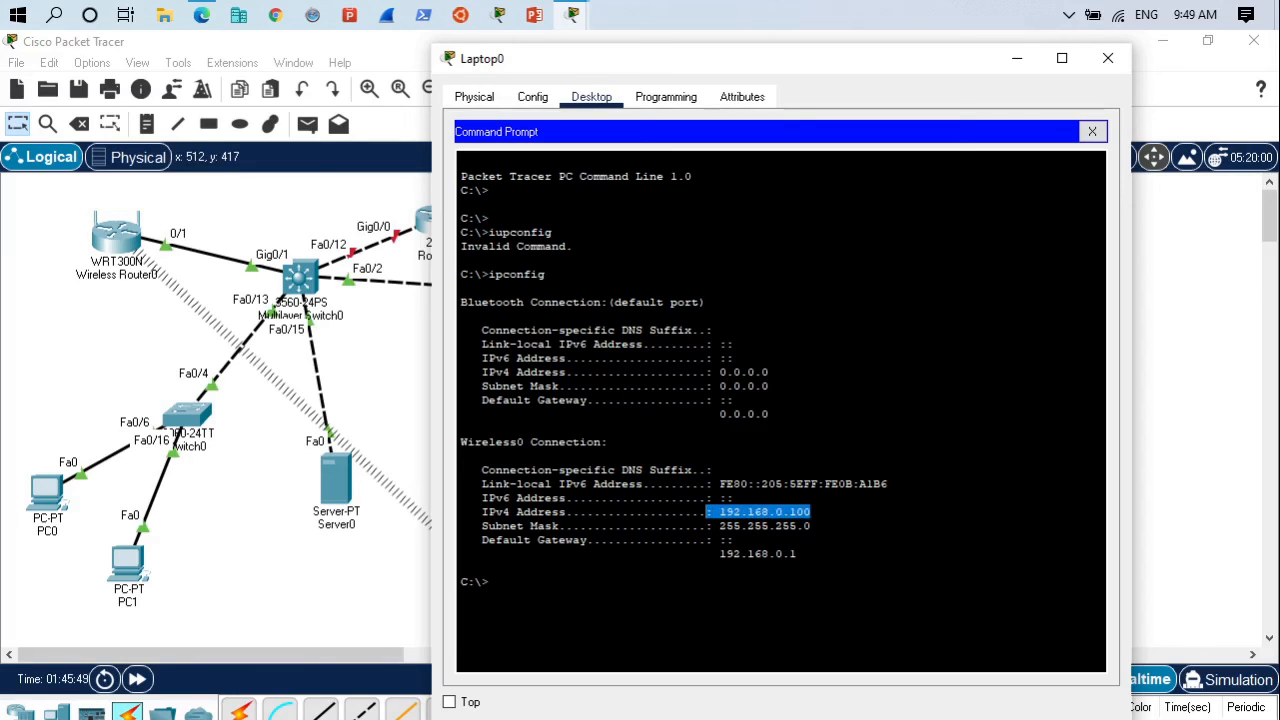
pyautogui.moveTo(798, 554); pyautogui.dragTo(783, 554)
pyautogui.click(783, 554)
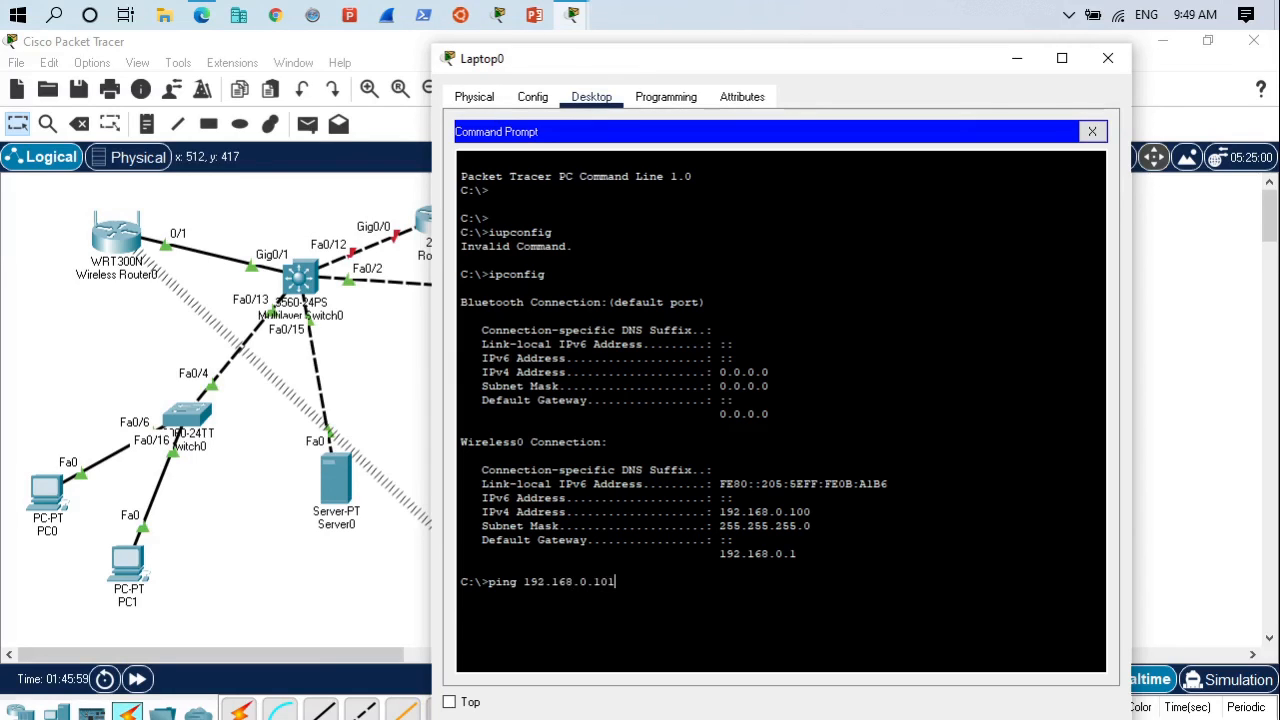
pyautogui.press('Return')
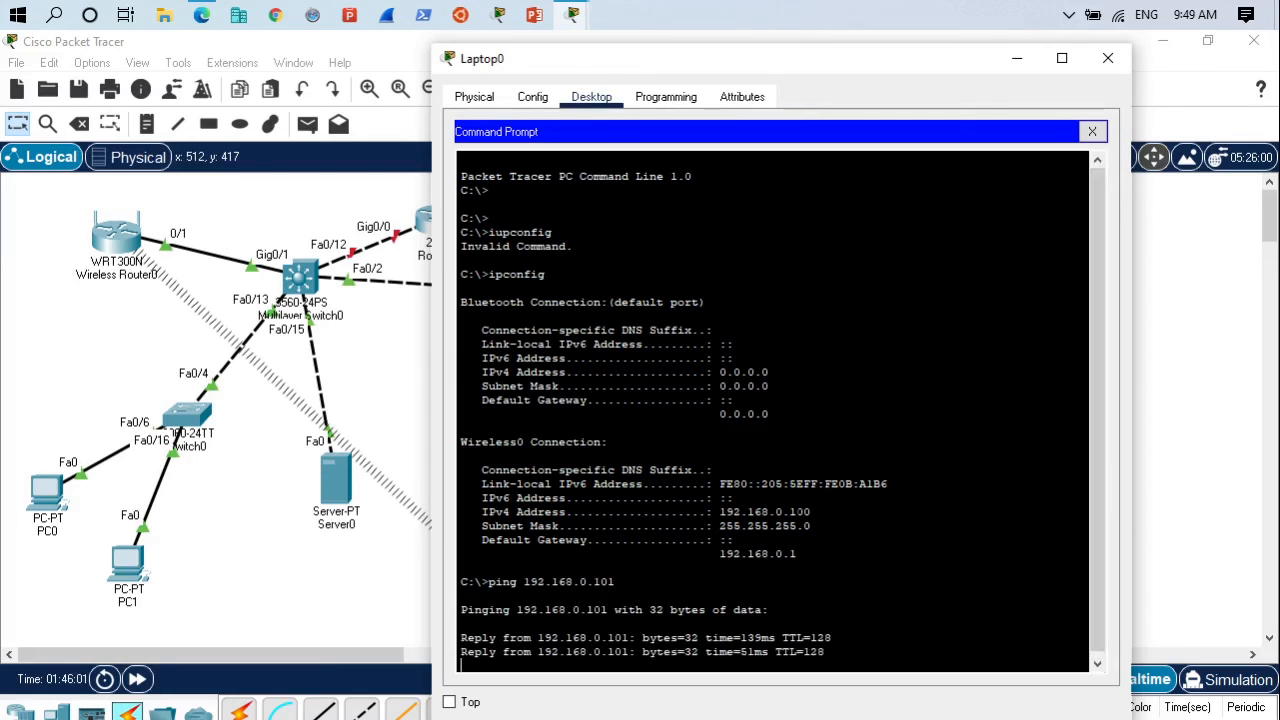
pyautogui.click(1101, 68)
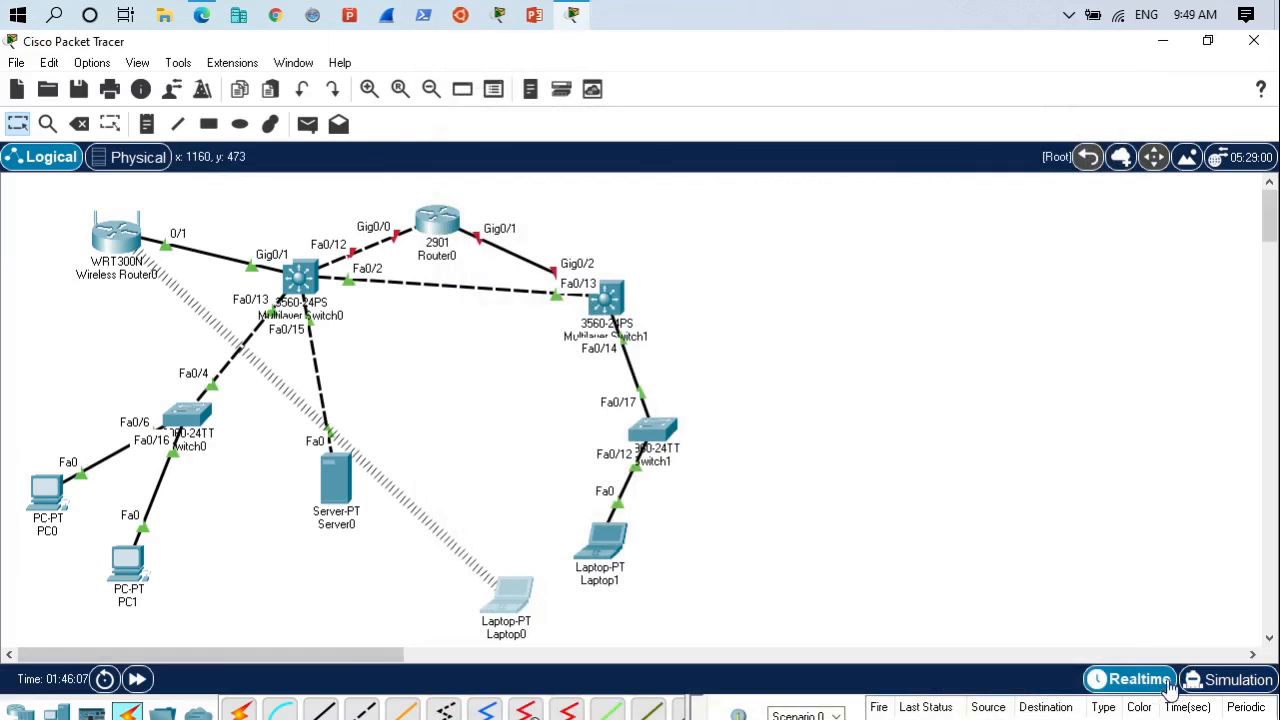
# - Switch the network to Simulation mode and set the play speed to its maximum
pyautogui.click(1222, 682)
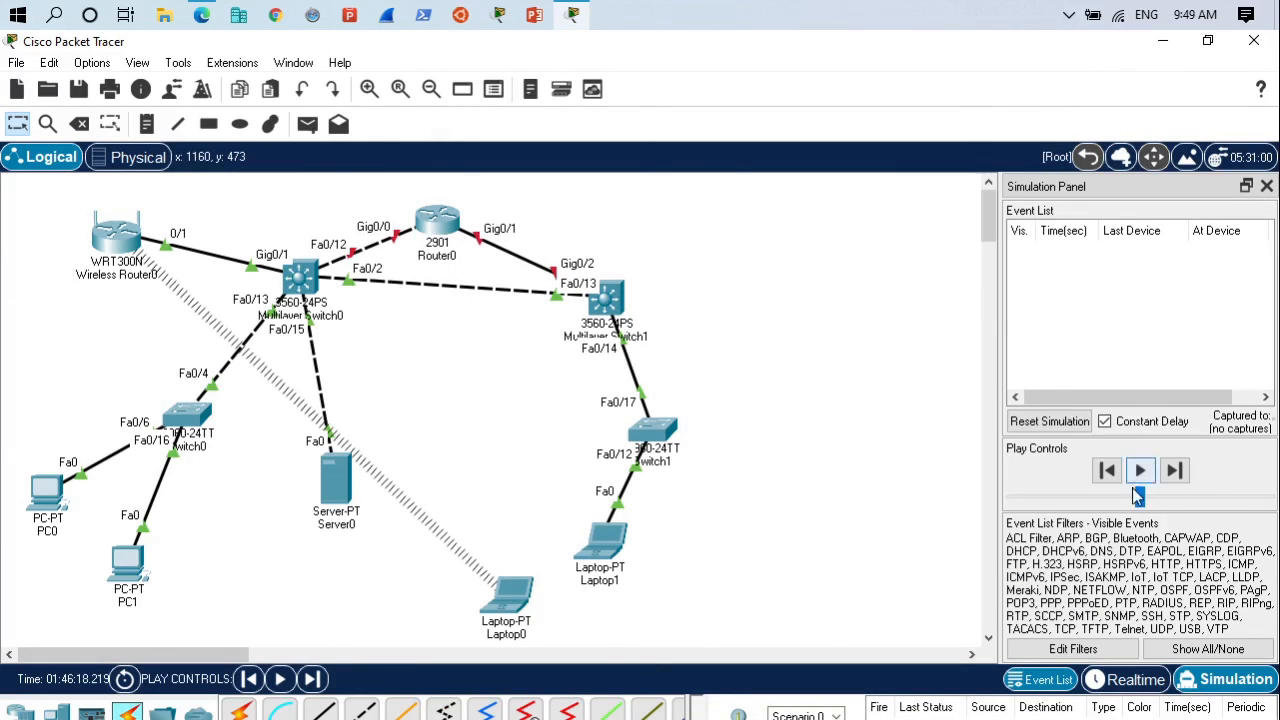
pyautogui.moveTo(1140, 497); pyautogui.dragTo(1263, 505)
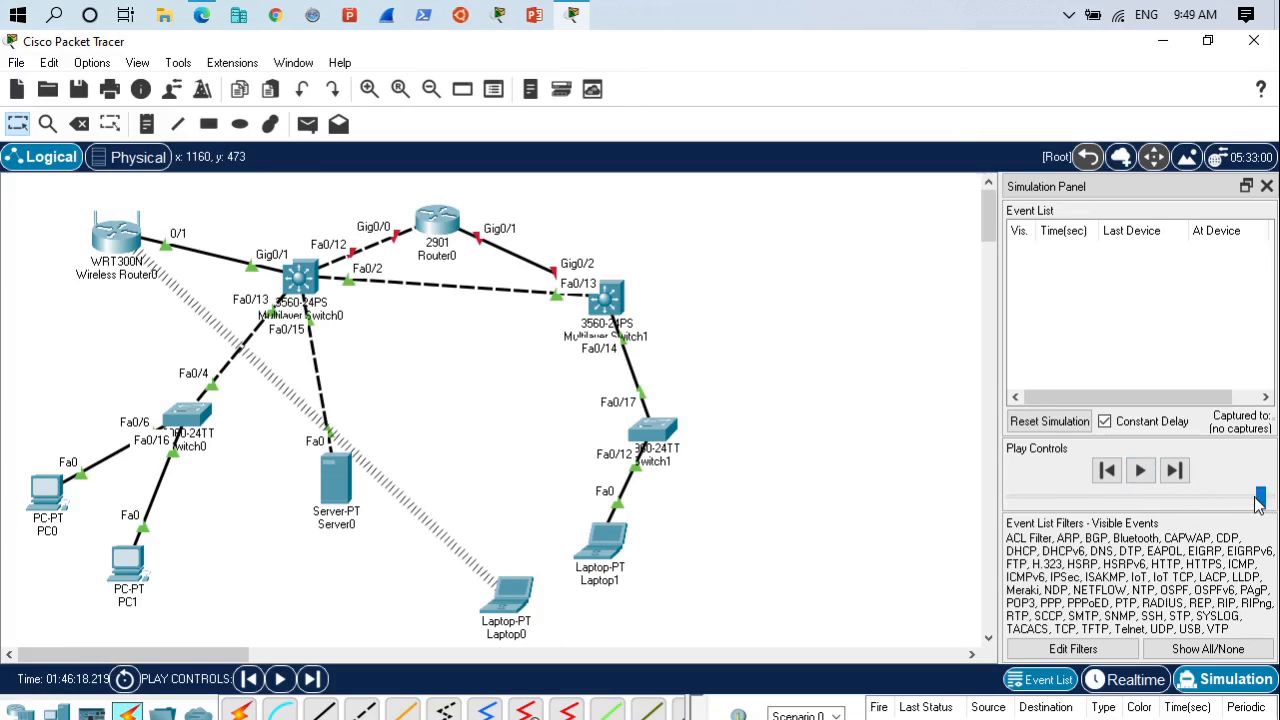
# - Repeat the ping to 192.168.0.101 from Laptop0's Command Prompt and play the simulation to trace its packets to PC0
pyautogui.click(521, 594)
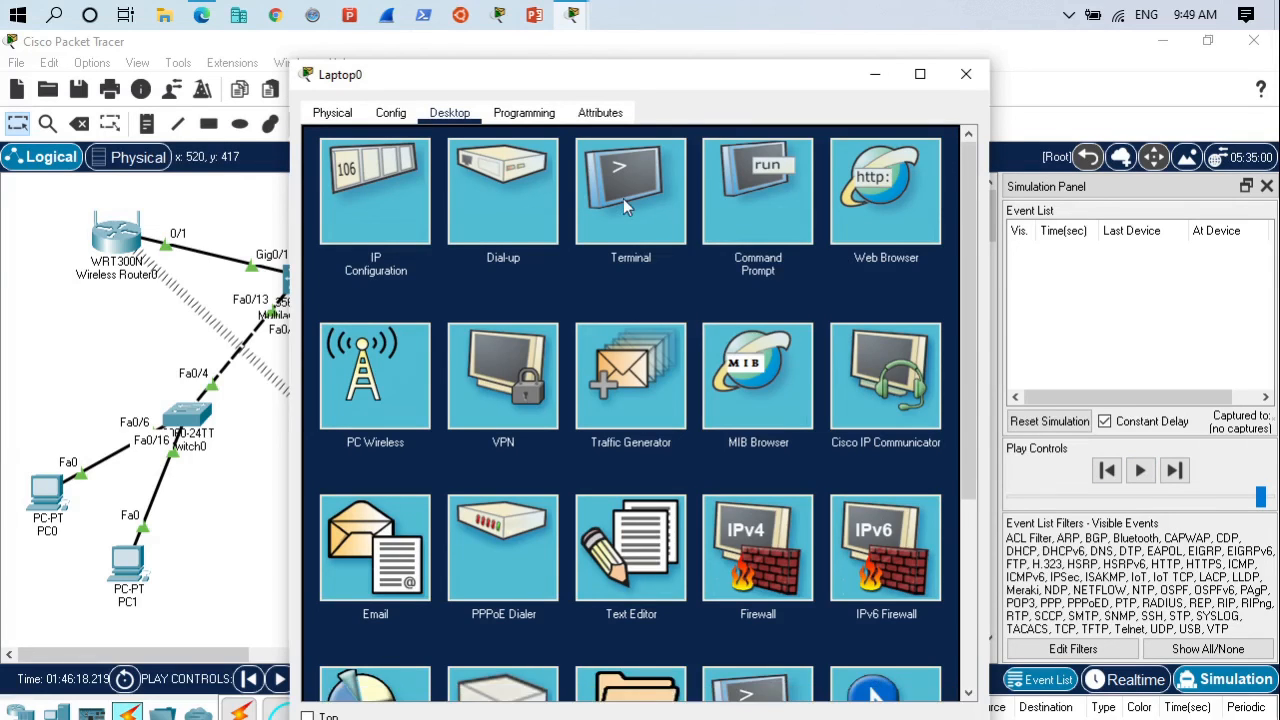
pyautogui.click(757, 192)
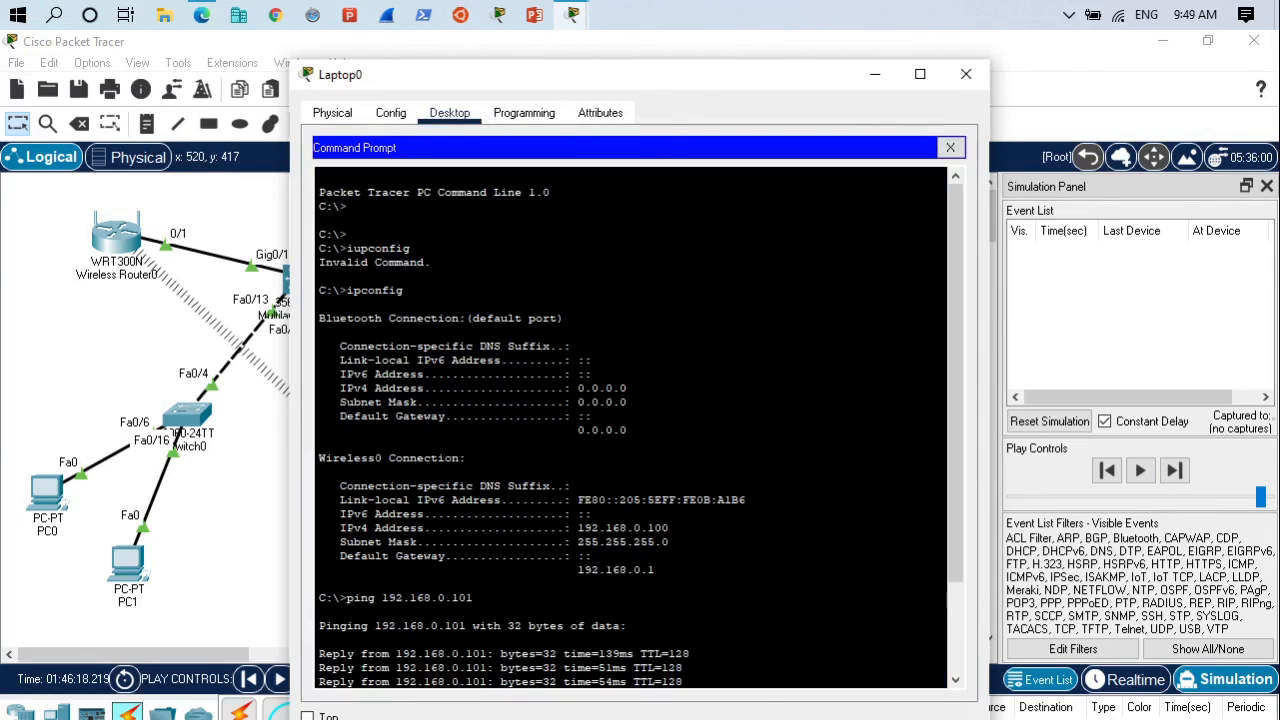
pyautogui.press('Up')
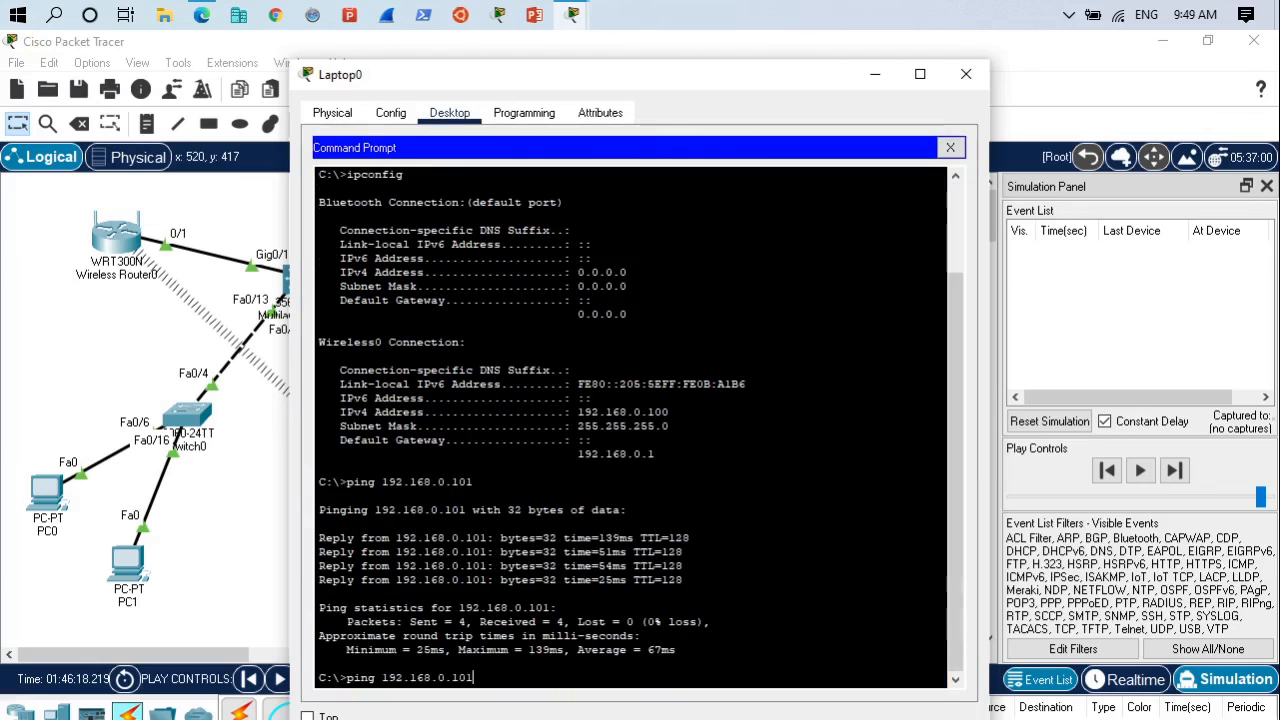
pyautogui.press('Return')
pyautogui.click(875, 74)
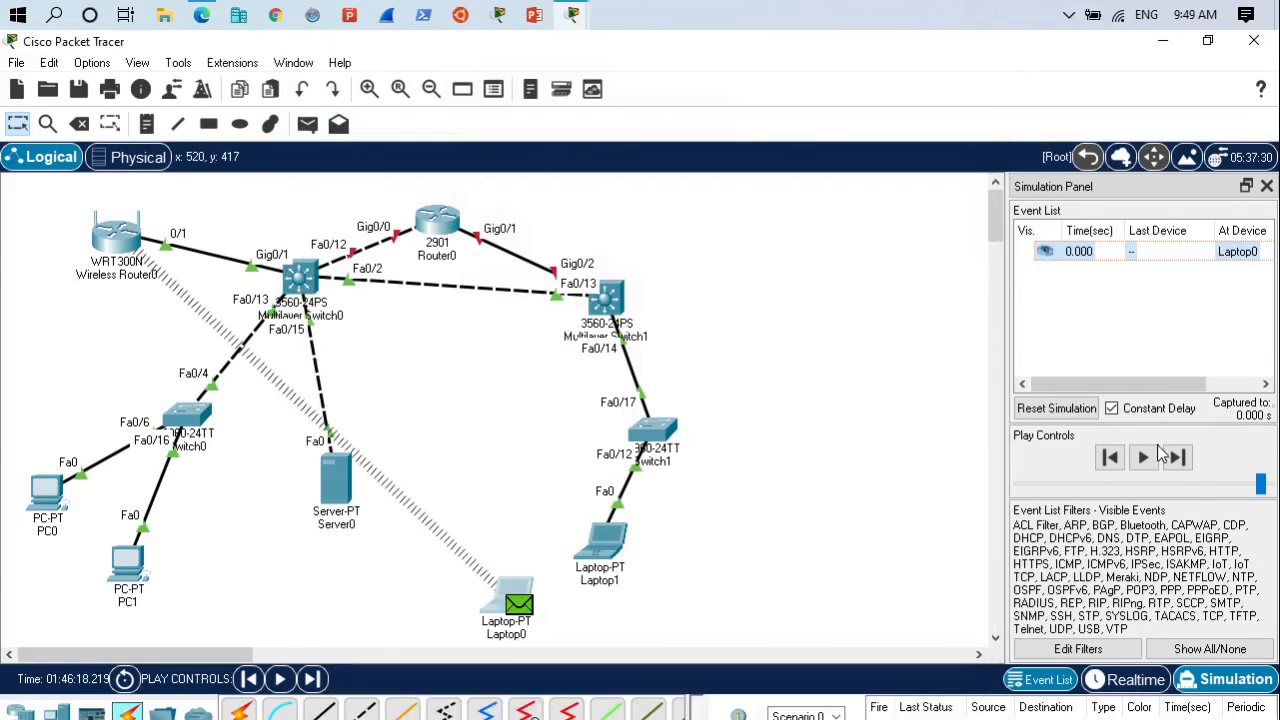
pyautogui.click(1145, 458)
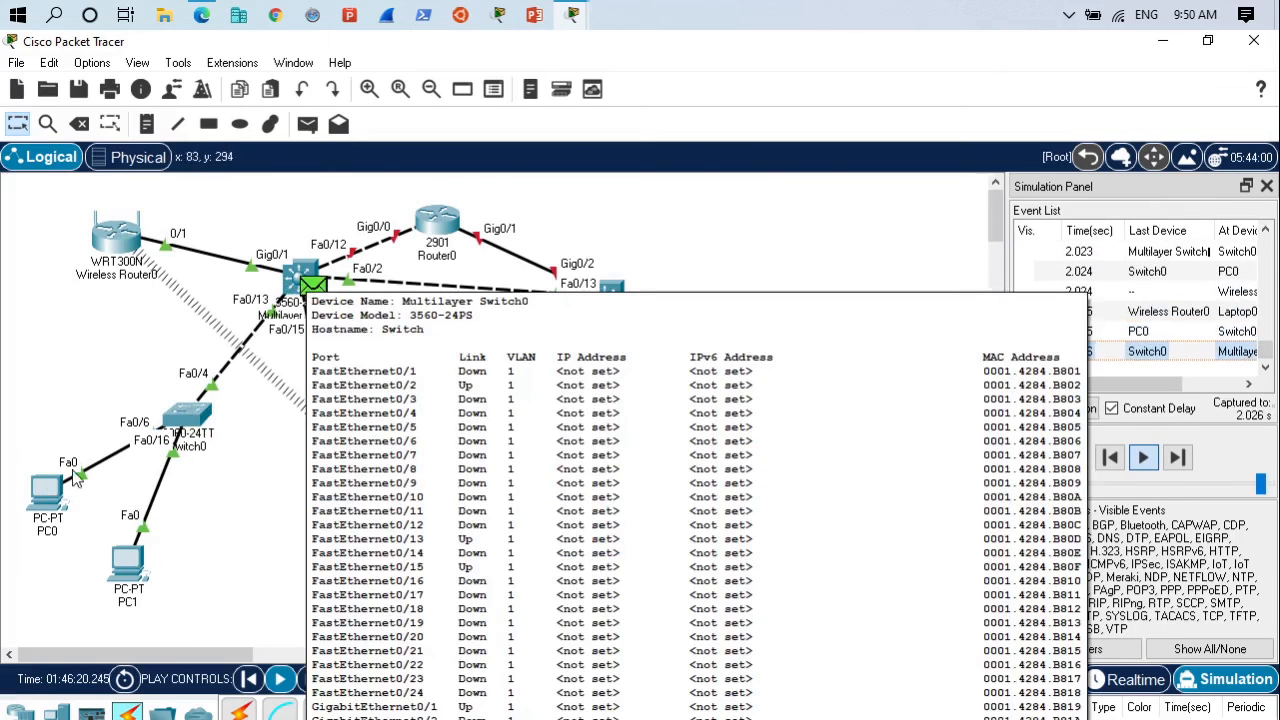
pyautogui.moveTo(28, 510)
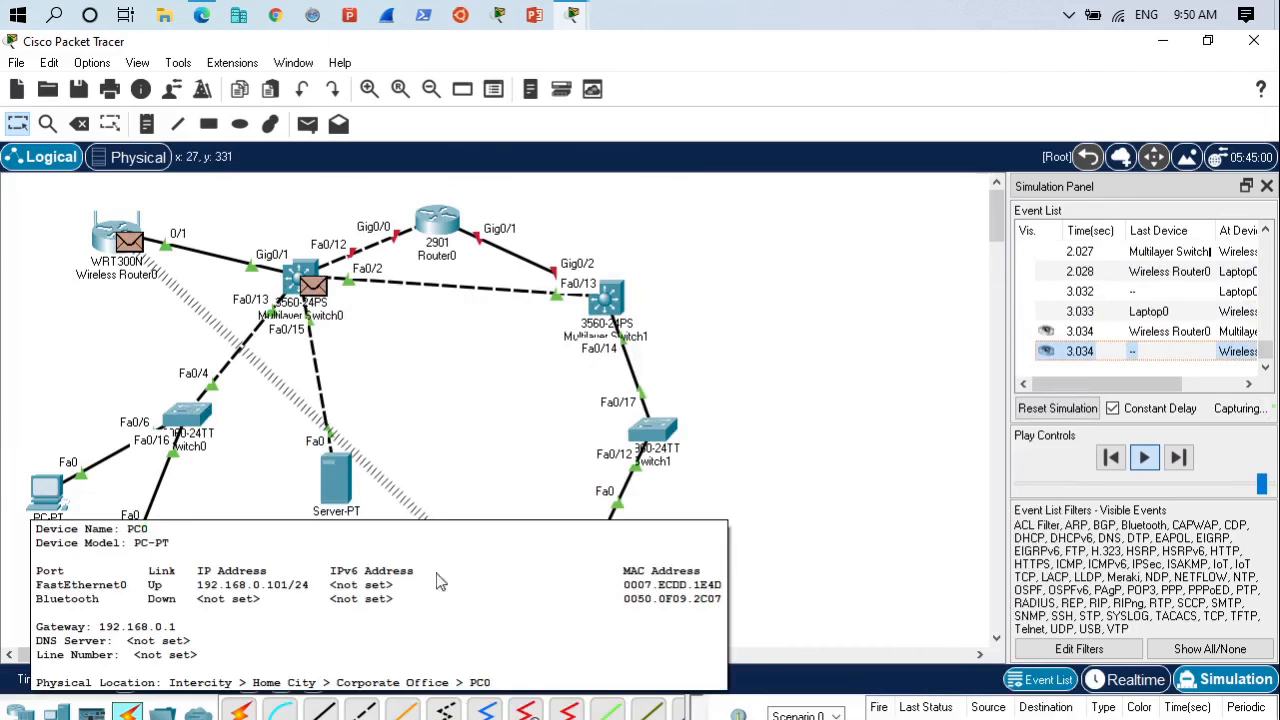